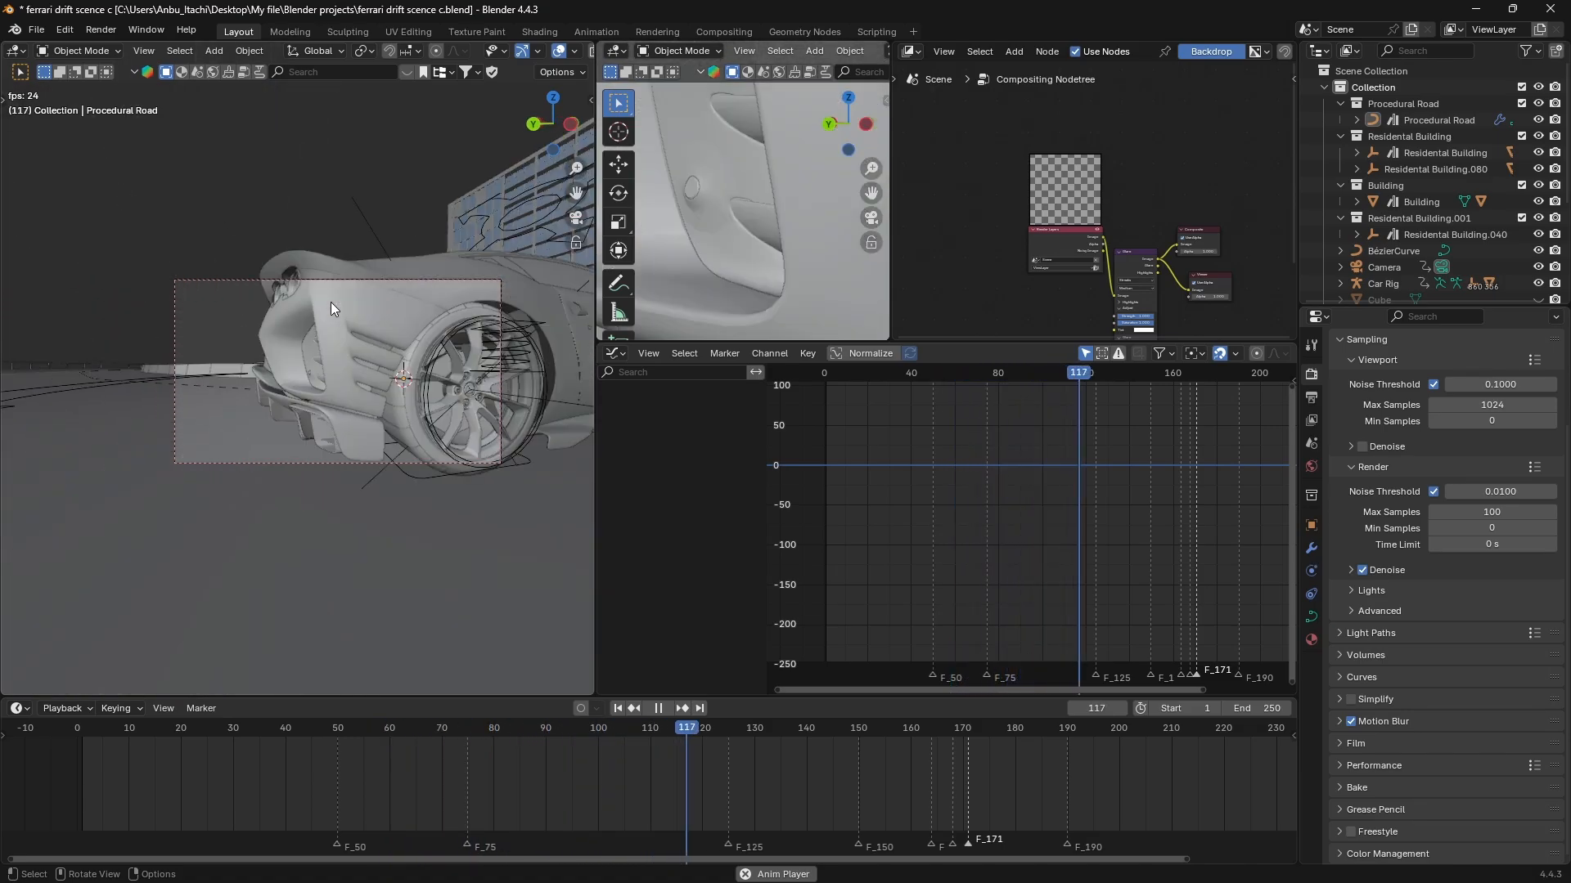
Stop the animation playback, return to frame 1 and set the current frame to 50.
{"action": "key", "text": "space"}
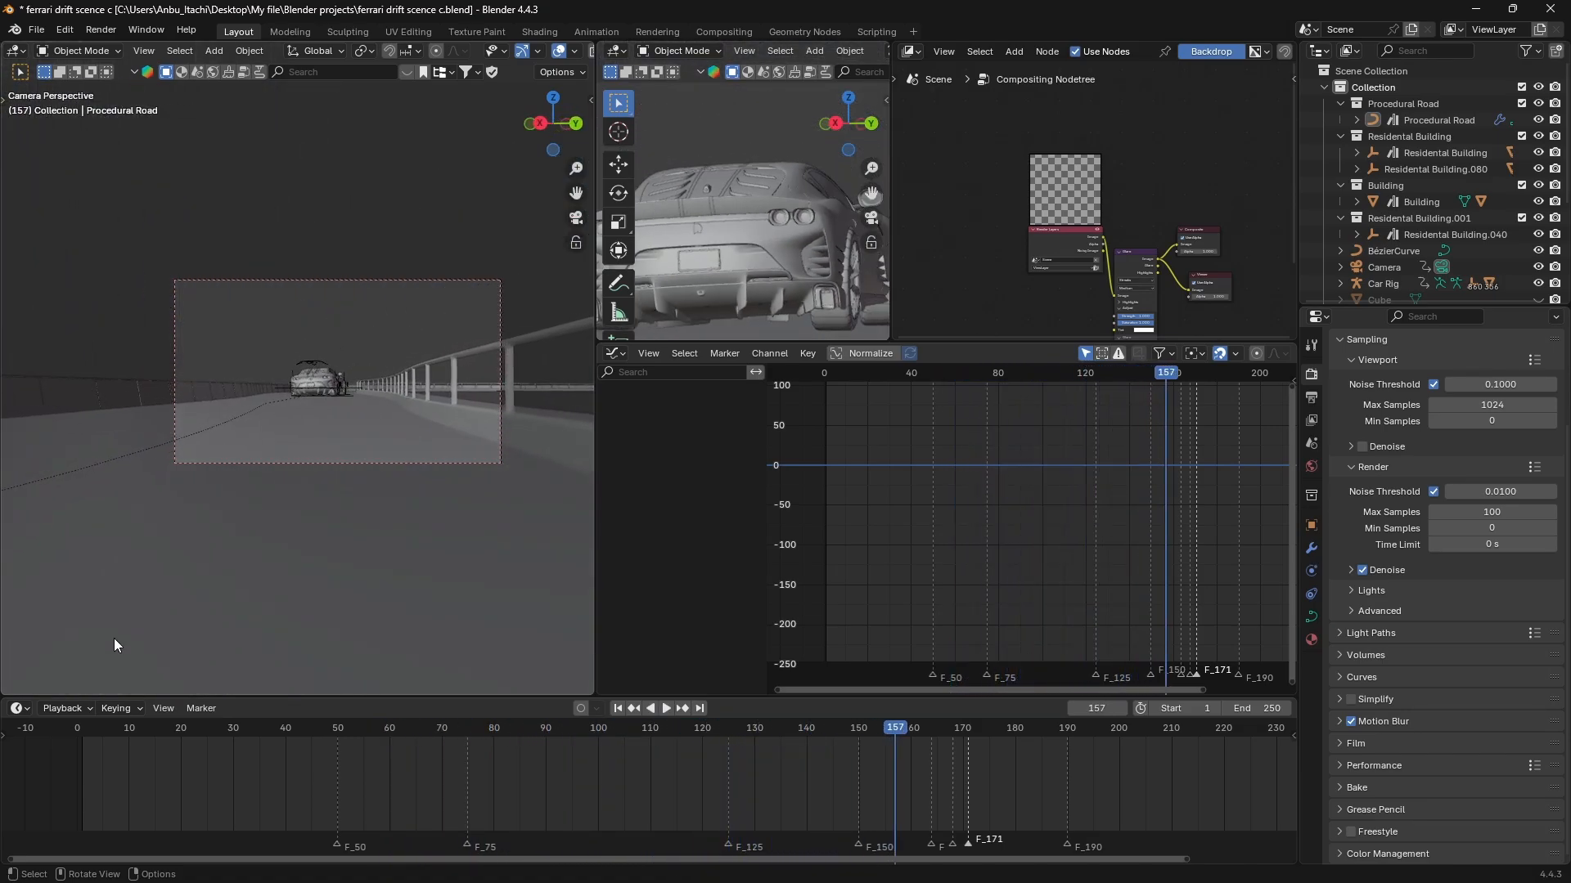
{"action": "left_click", "coordinate": [81, 728]}
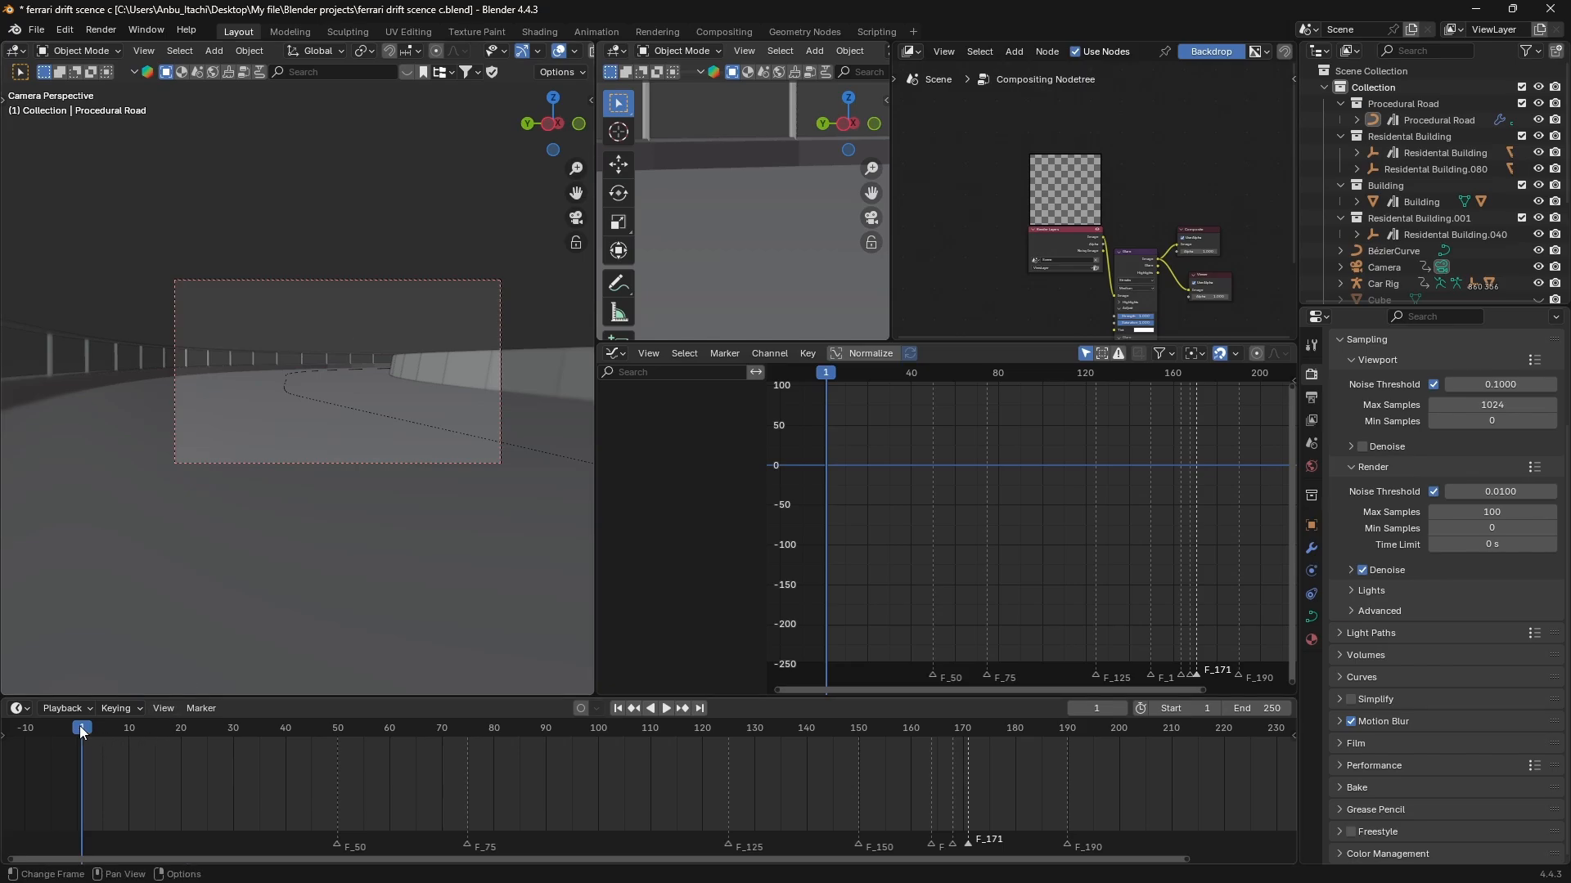
{"action": "left_click_drag", "start_coordinate": [442, 761], "coordinate": [338, 782]}
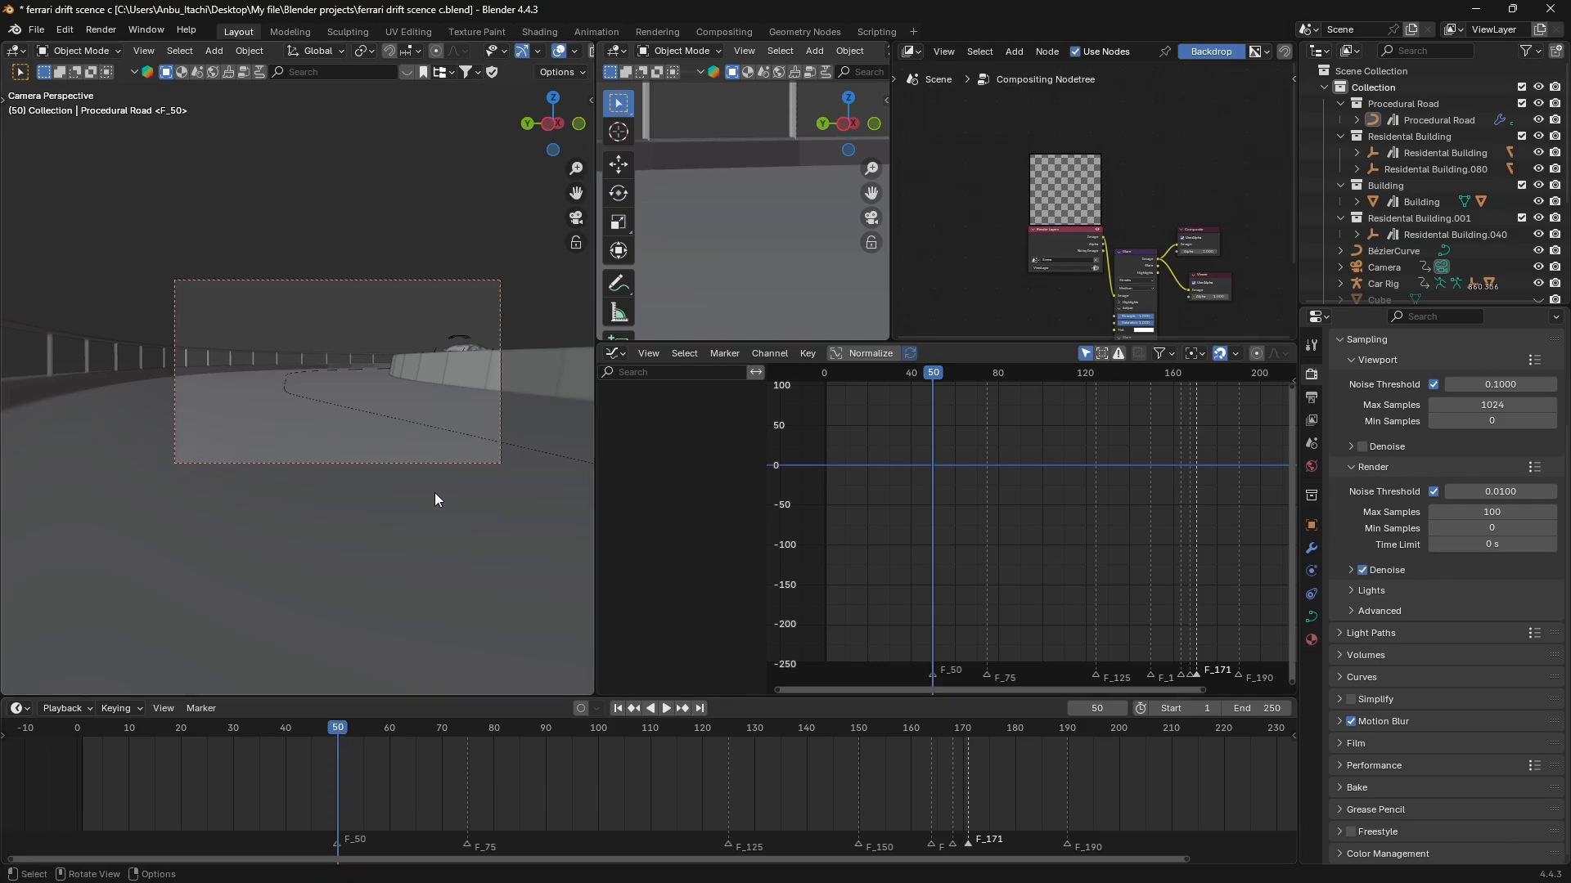
Bring the car's rear wheel into close view and select its tyre mesh.
{"action": "middle_click_drag", "start_coordinate": [438, 371], "coordinate": [452, 372]}
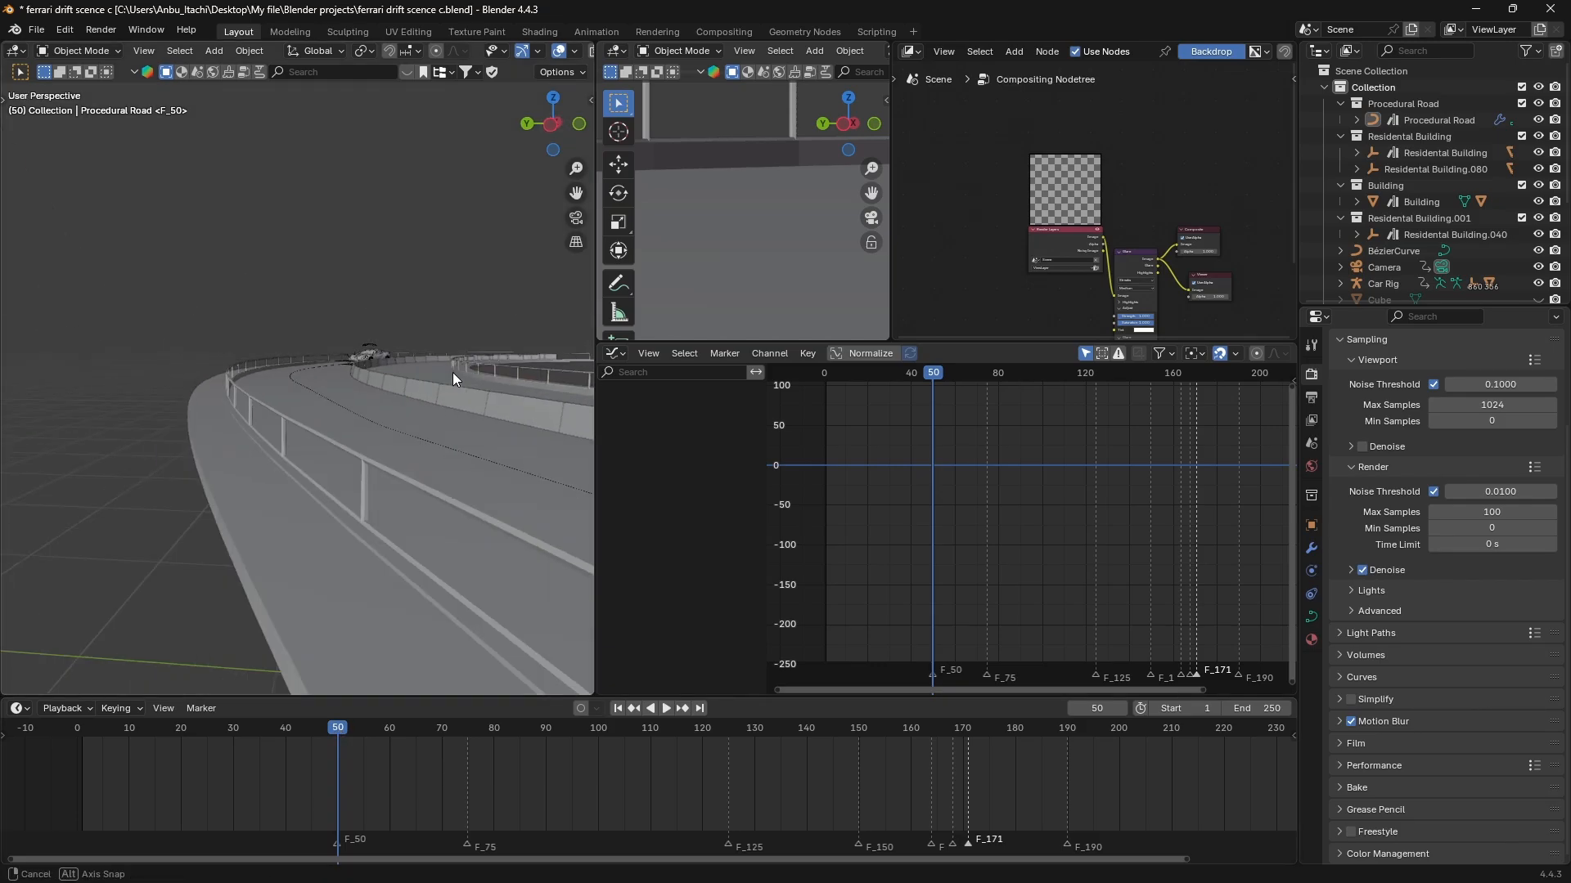
{"action": "left_click", "coordinate": [364, 354]}
{"action": "scroll", "coordinate": [364, 350], "scroll_direction": "up", "scroll_amount": 6}
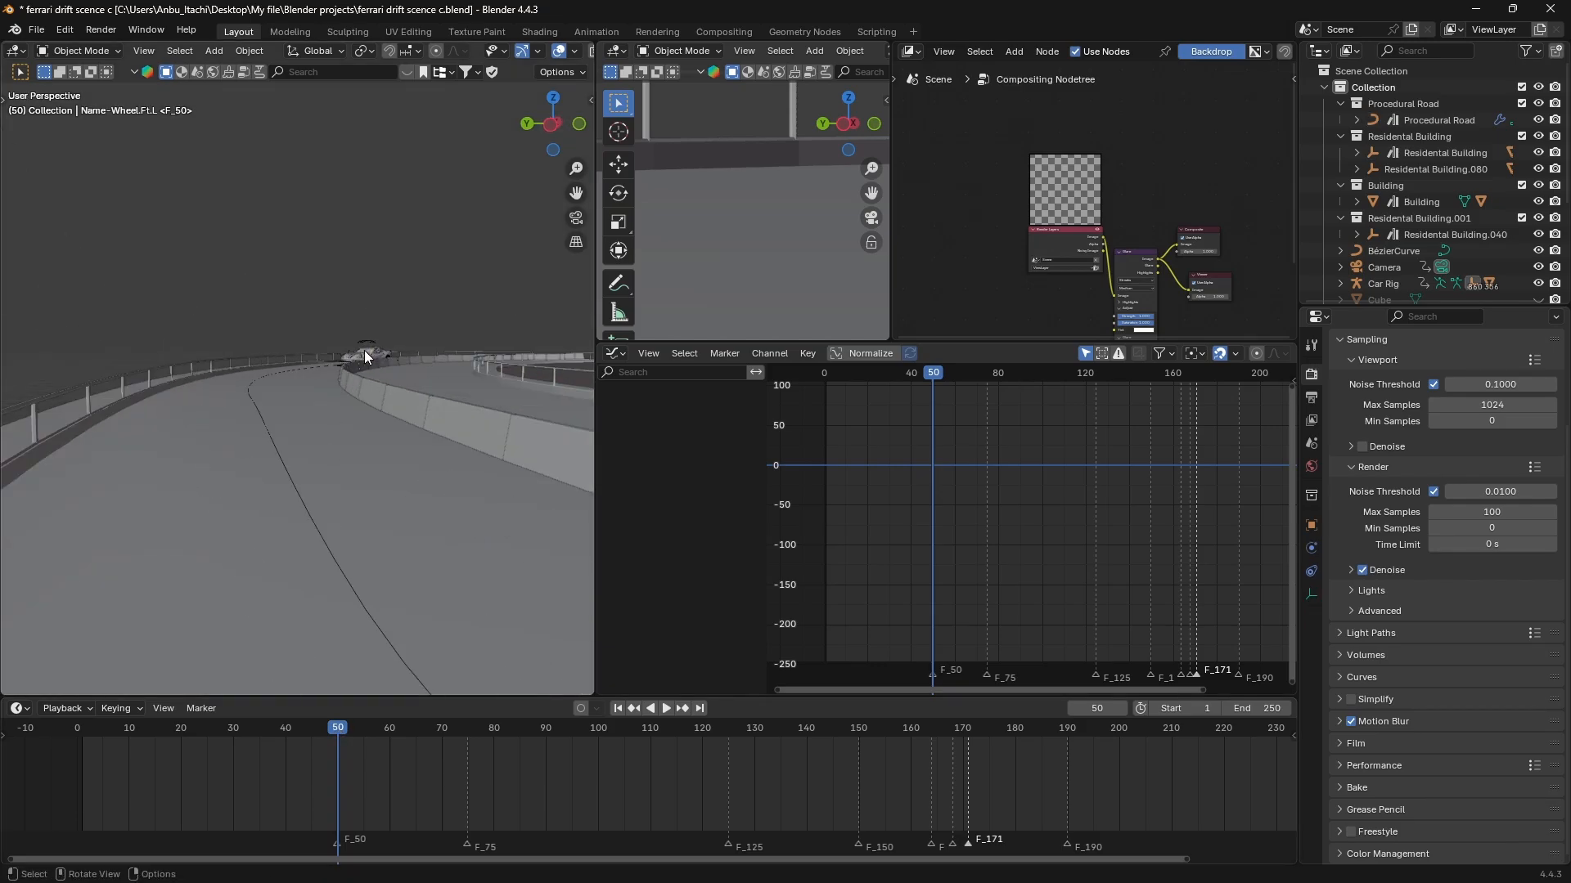
{"action": "middle_click_drag", "start_coordinate": [364, 351], "coordinate": [293, 388]}
{"action": "left_click", "coordinate": [286, 418]}
{"action": "scroll", "coordinate": [286, 419], "scroll_direction": "up", "scroll_amount": 5}
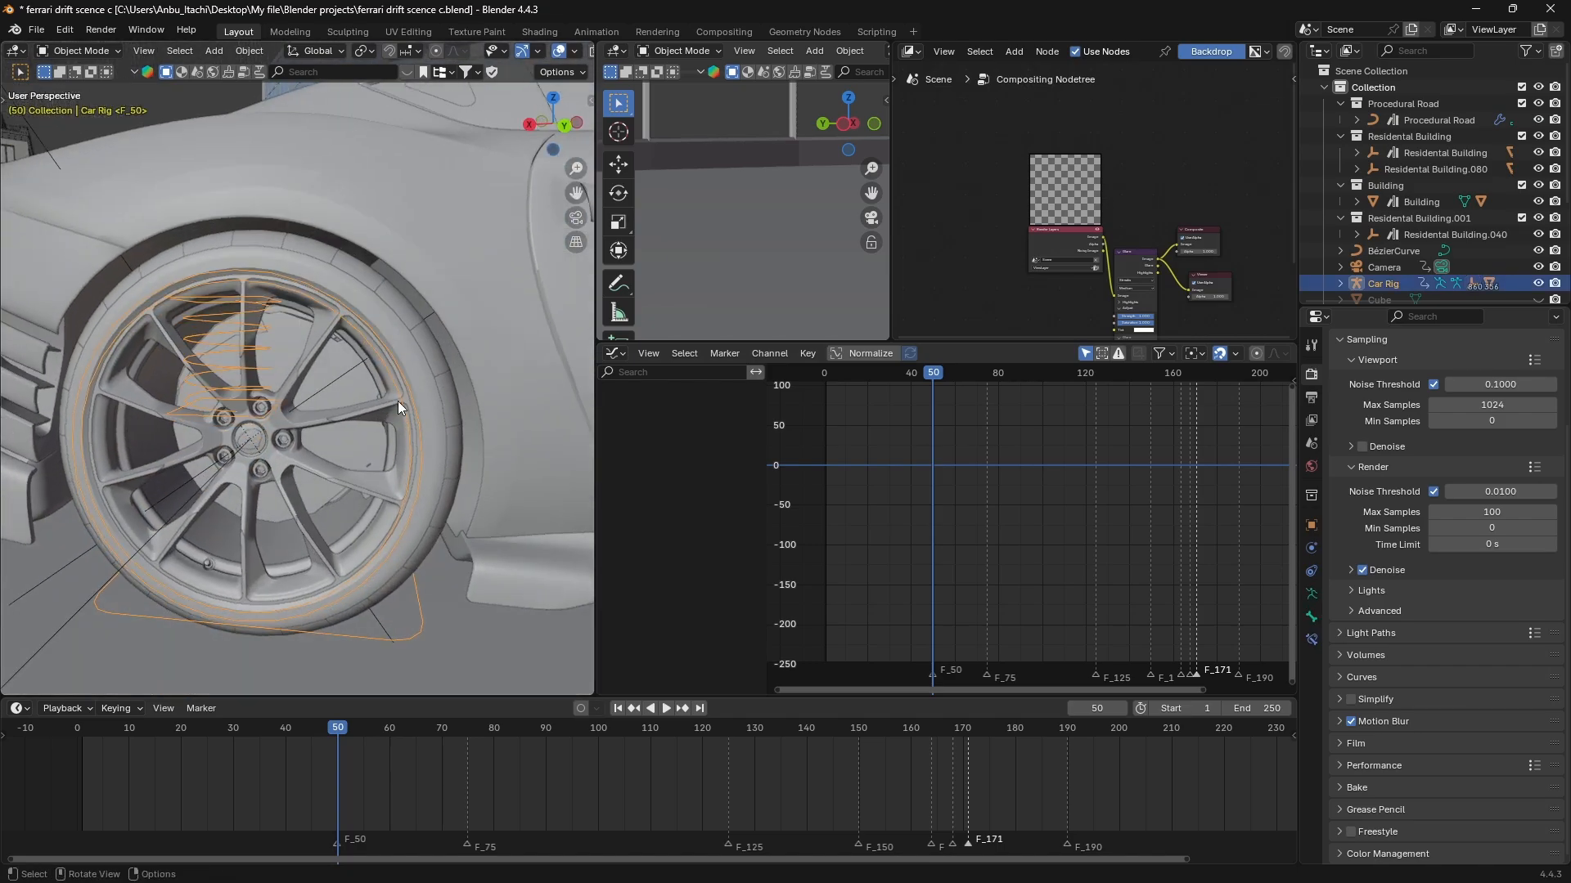
{"action": "left_click", "coordinate": [410, 334]}
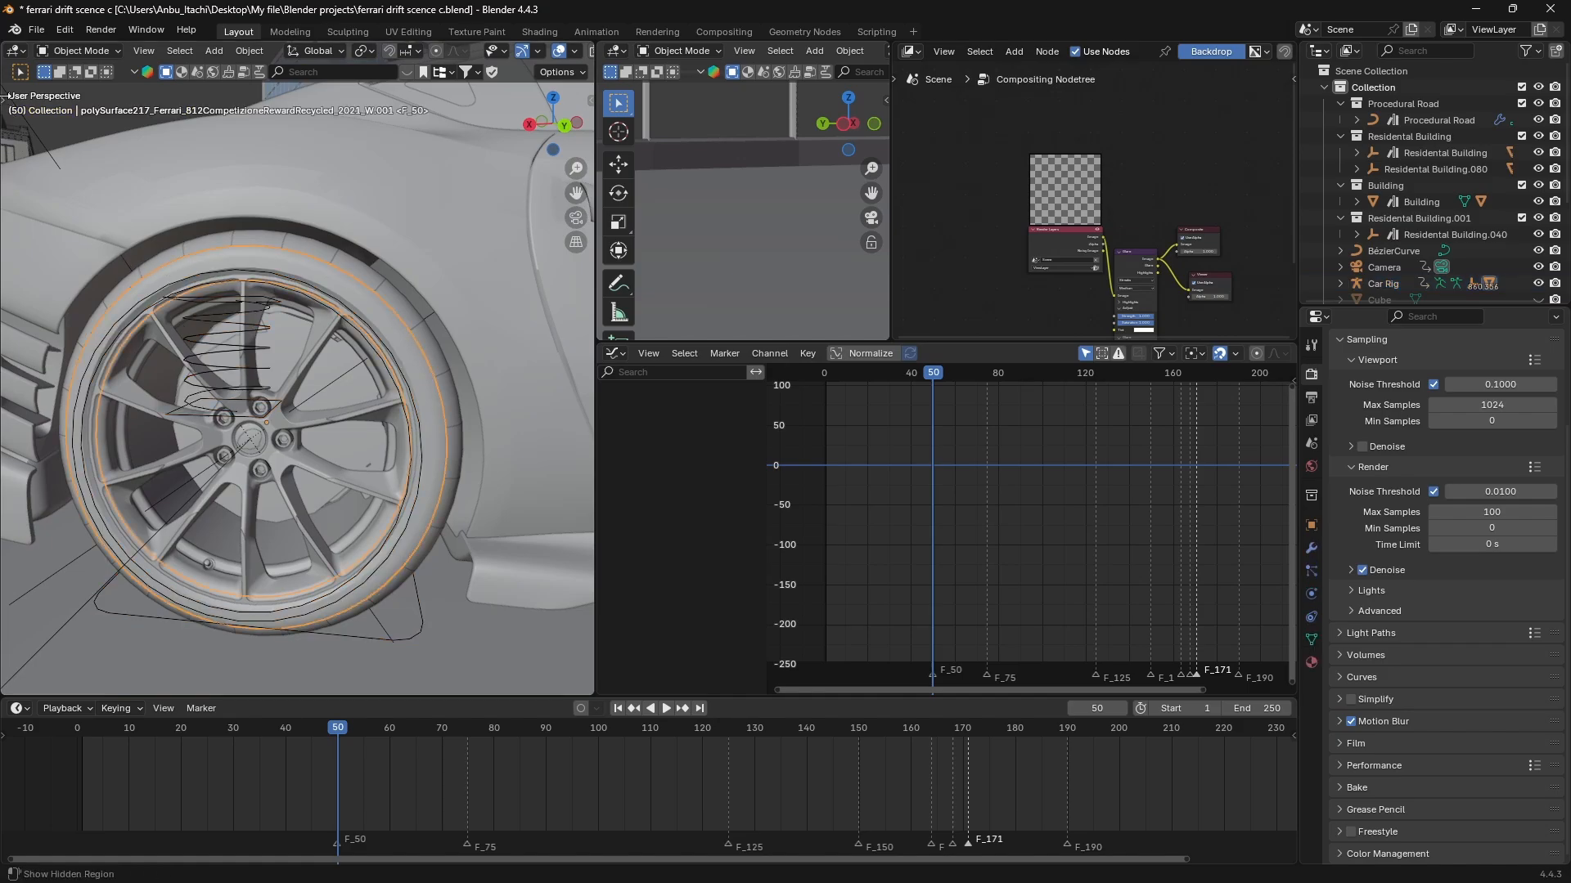
Place the 3D cursor at the centre of the rear wheel's hub with the Cursor tool.
{"action": "left_click", "coordinate": [7, 146]}
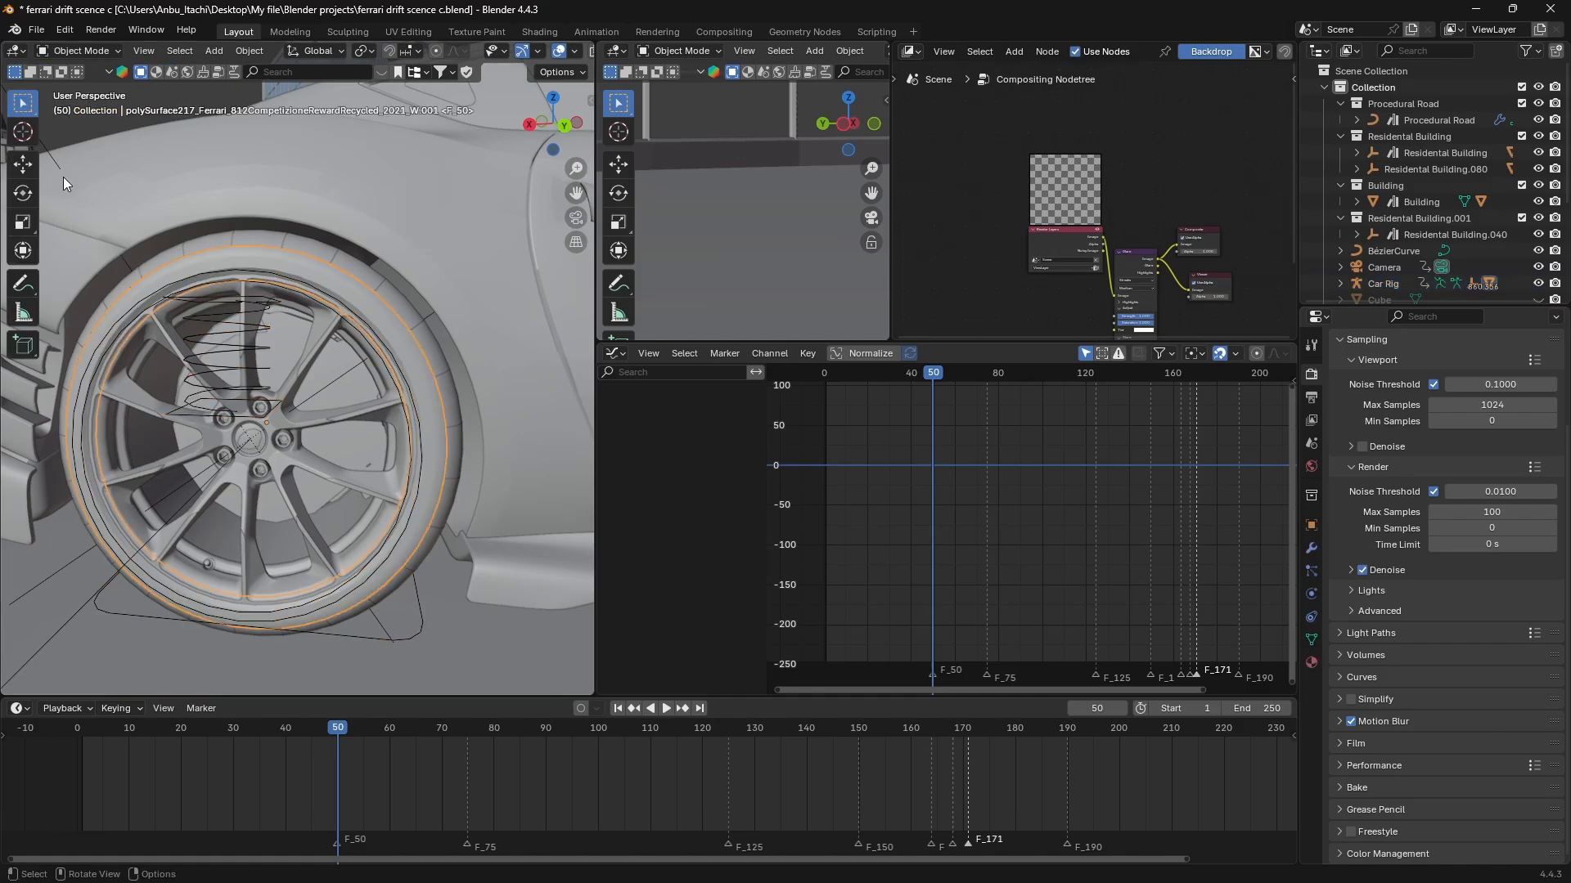
{"action": "left_click", "coordinate": [23, 131]}
{"action": "middle_click_drag", "start_coordinate": [191, 481], "coordinate": [200, 467]}
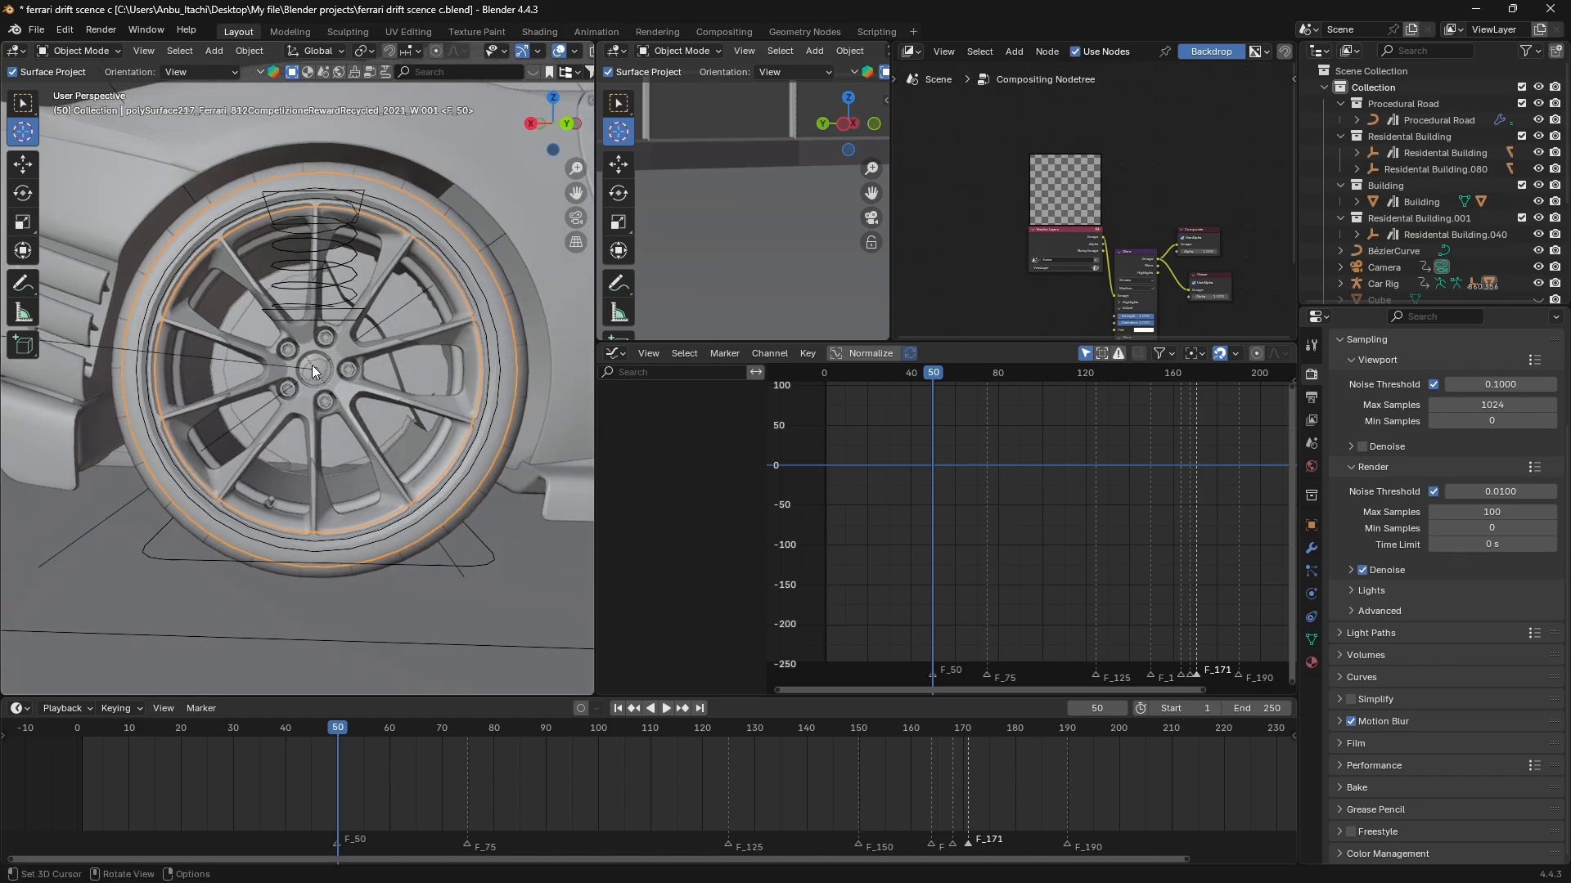
{"action": "left_click_drag", "start_coordinate": [312, 365], "coordinate": [314, 370]}
{"action": "middle_click_drag", "start_coordinate": [303, 389], "coordinate": [317, 419], "text": "shift"}
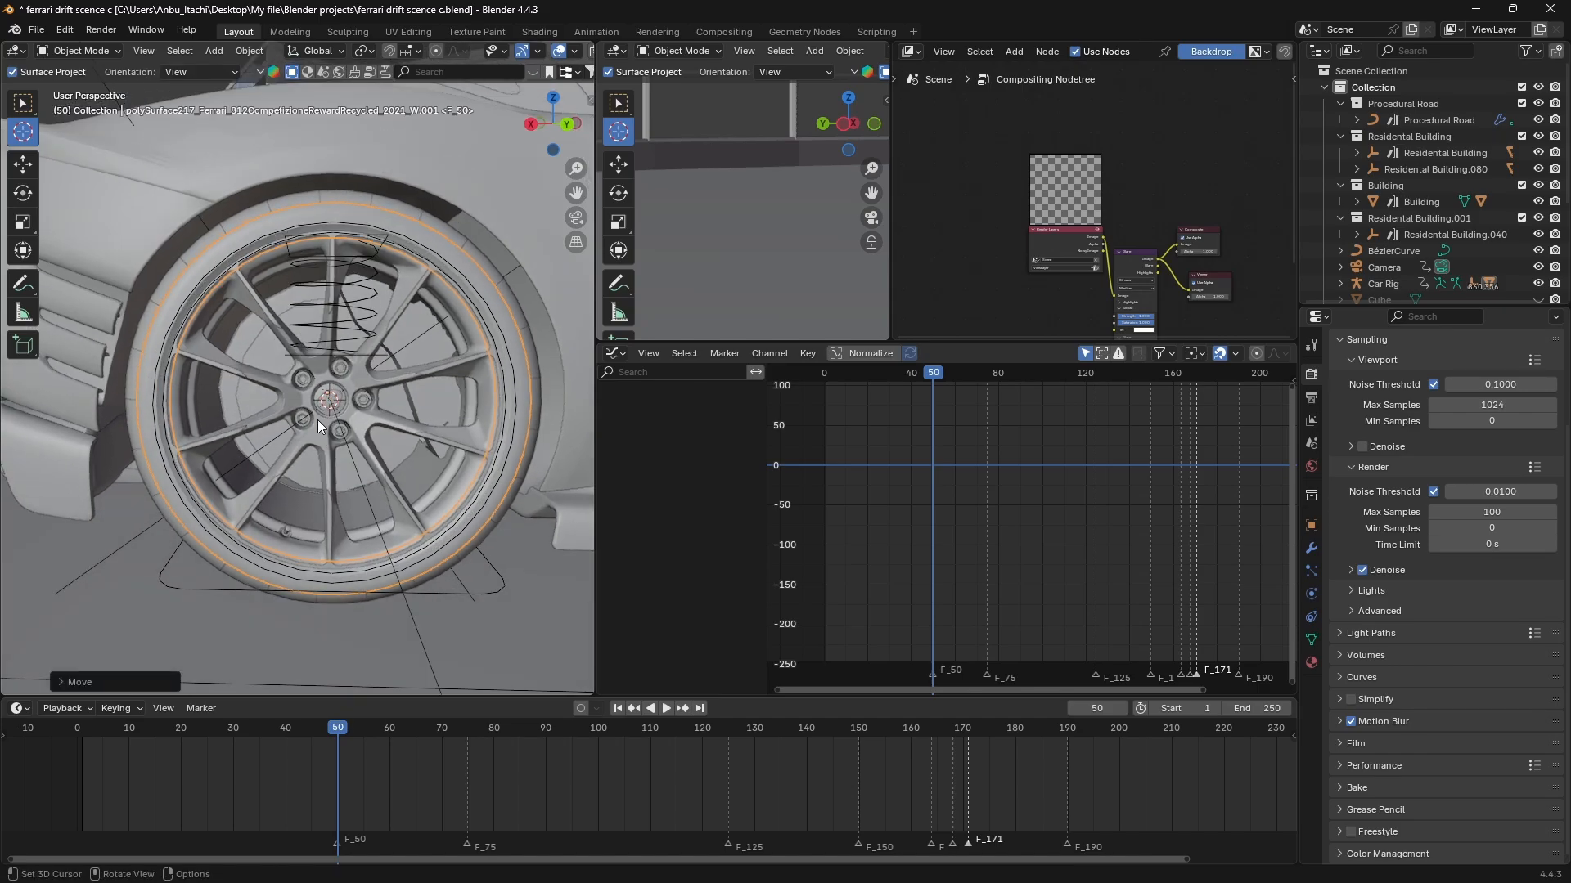
Add a mesh circle at the 3D cursor on the rear wheel's hub.
{"action": "key", "text": "shift+a"}
{"action": "mouse_move", "coordinate": [301, 446]}
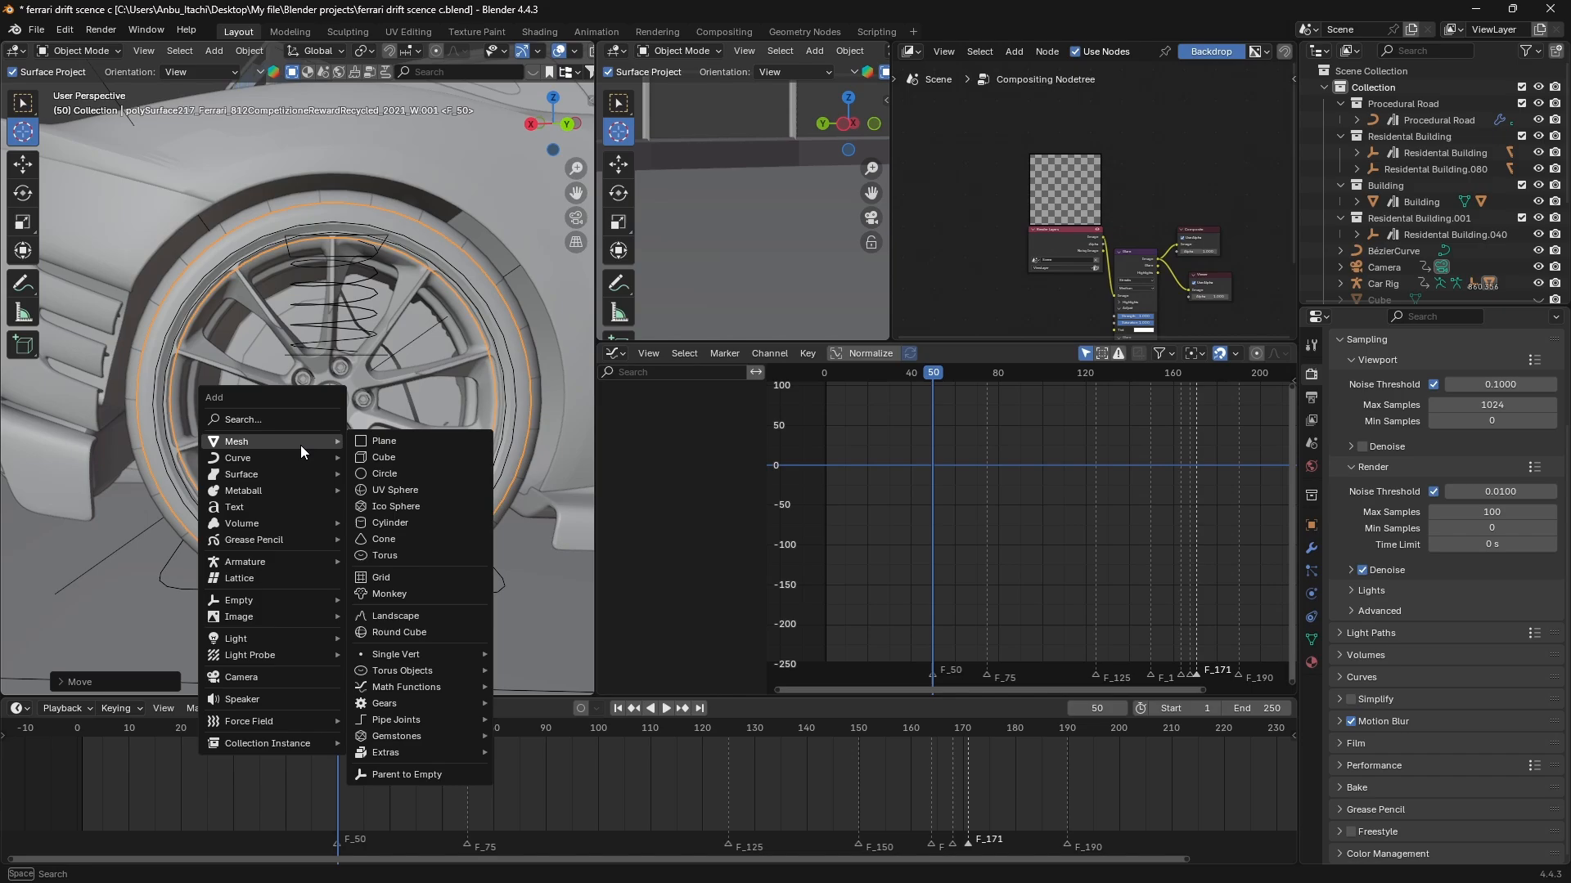
{"action": "left_click", "coordinate": [400, 475]}
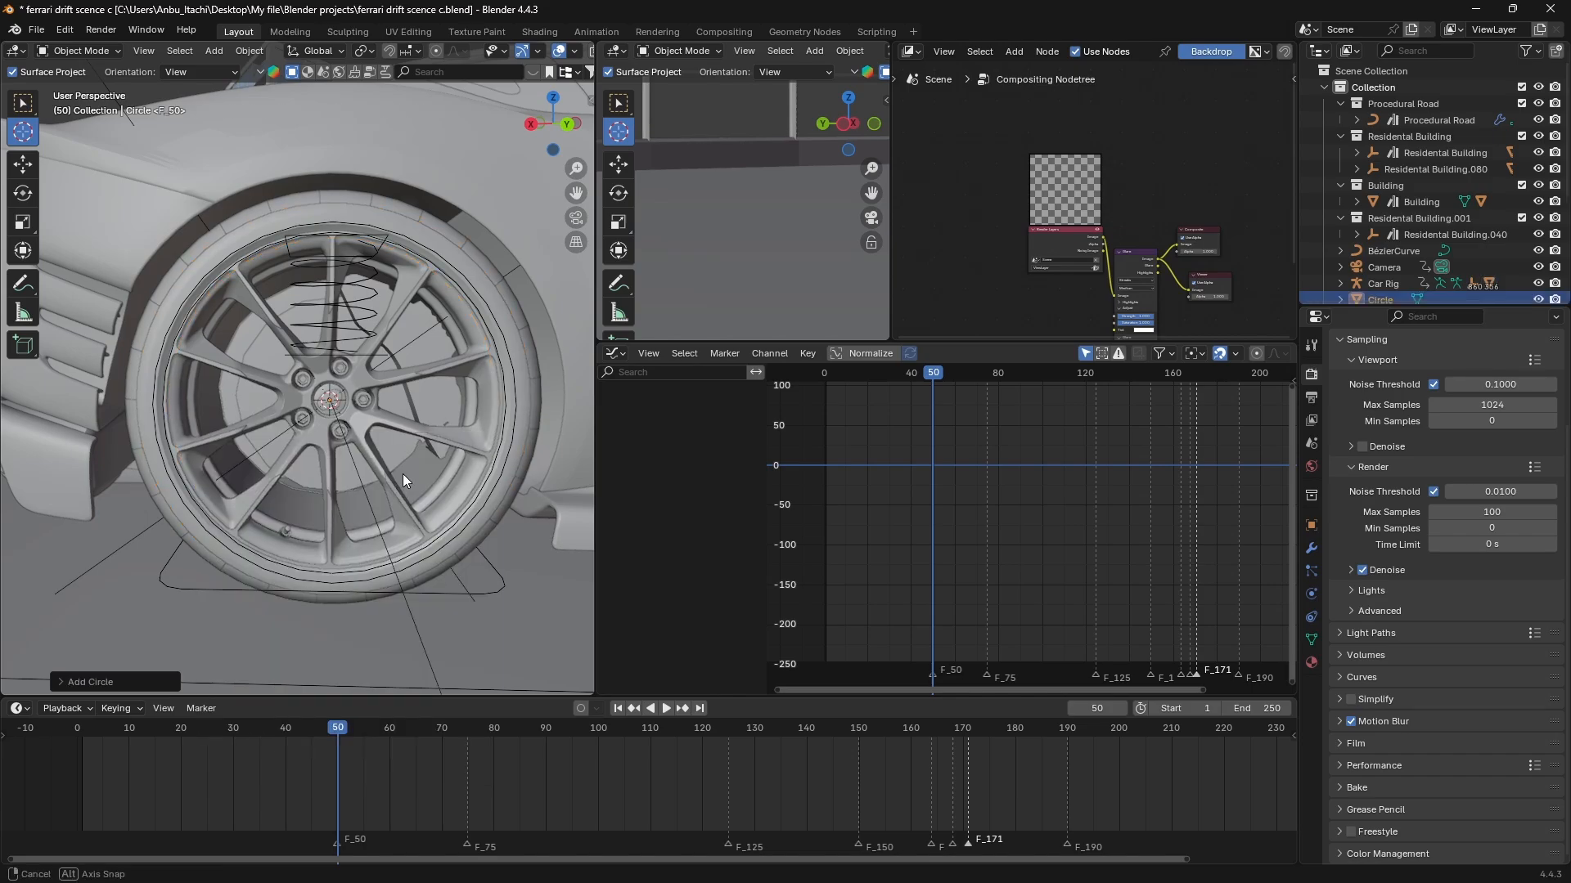
{"action": "scroll", "coordinate": [426, 479], "scroll_direction": "down", "scroll_amount": 6}
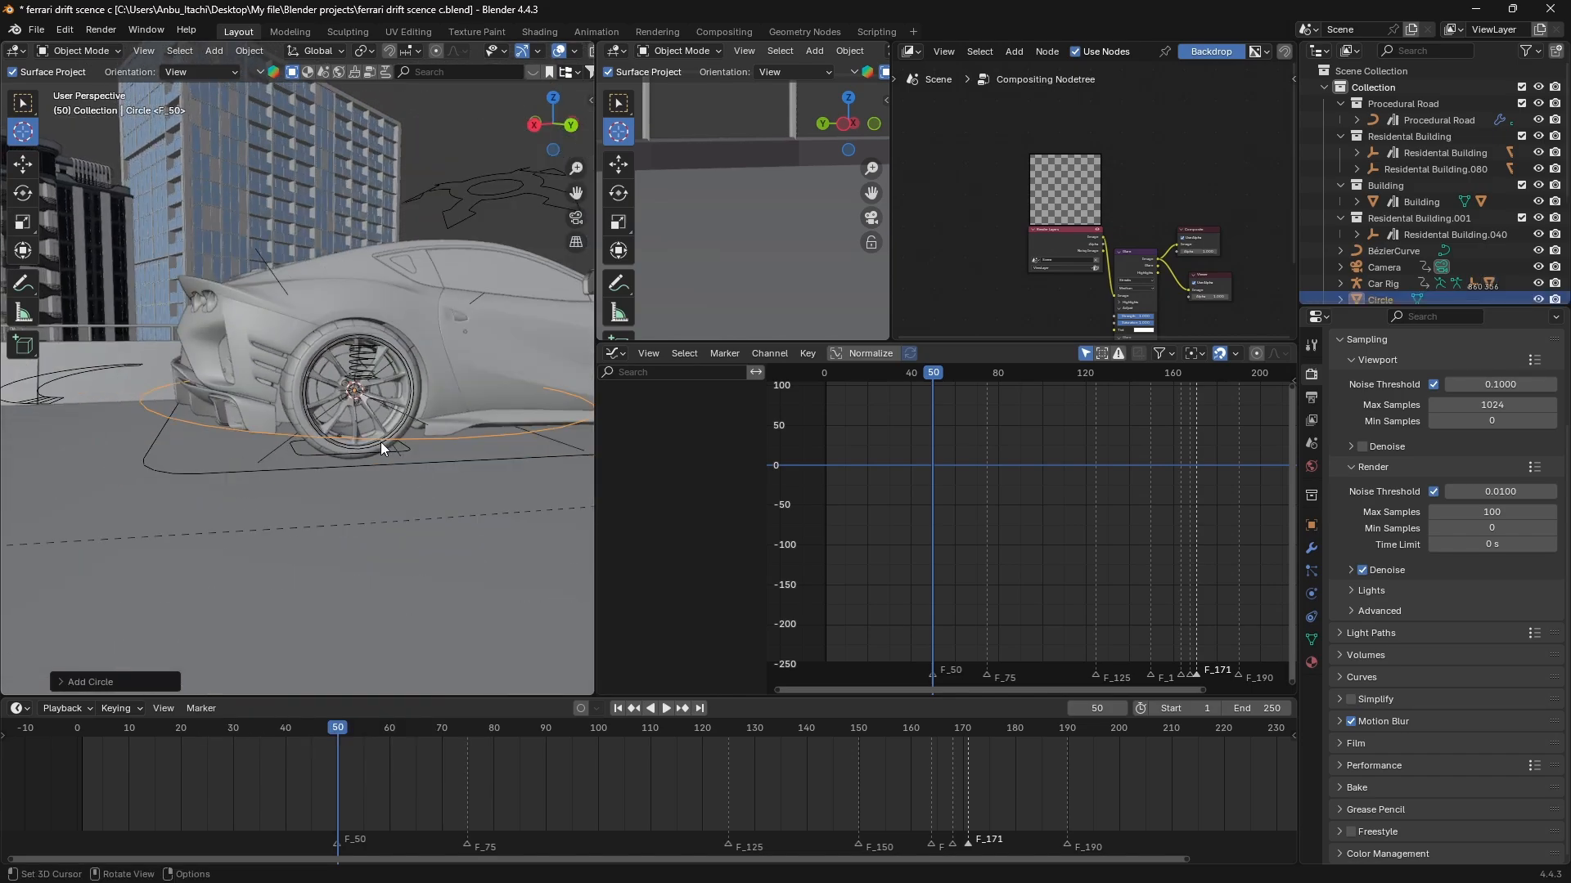
{"action": "middle_click_drag", "start_coordinate": [381, 446], "coordinate": [384, 470]}
{"action": "key", "text": "r"}
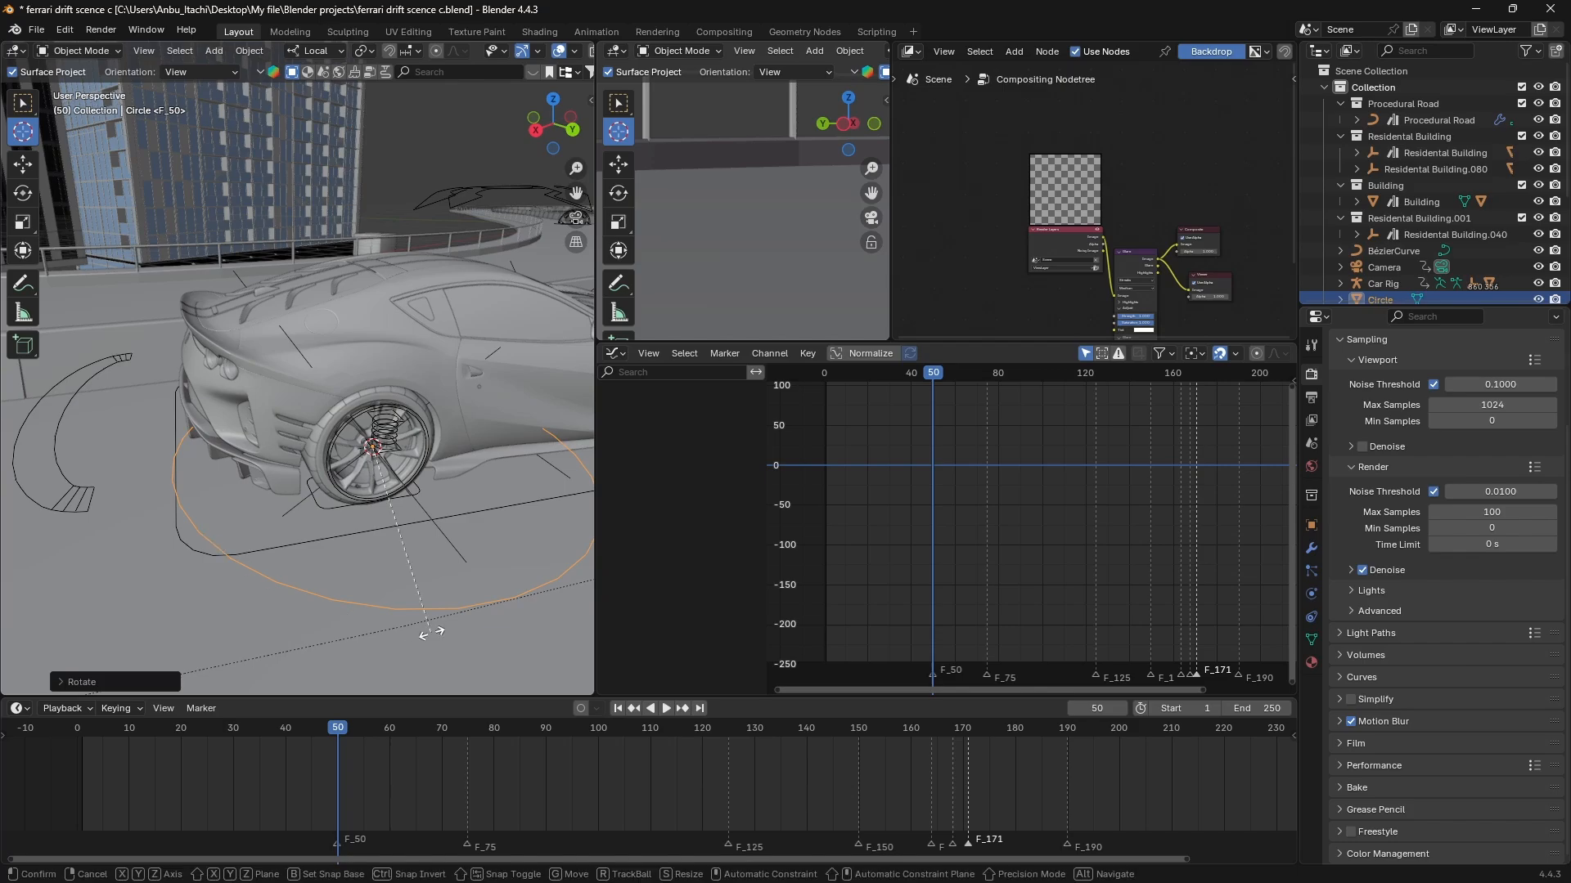
{"action": "key", "text": "x"}
{"action": "key", "text": "x"}
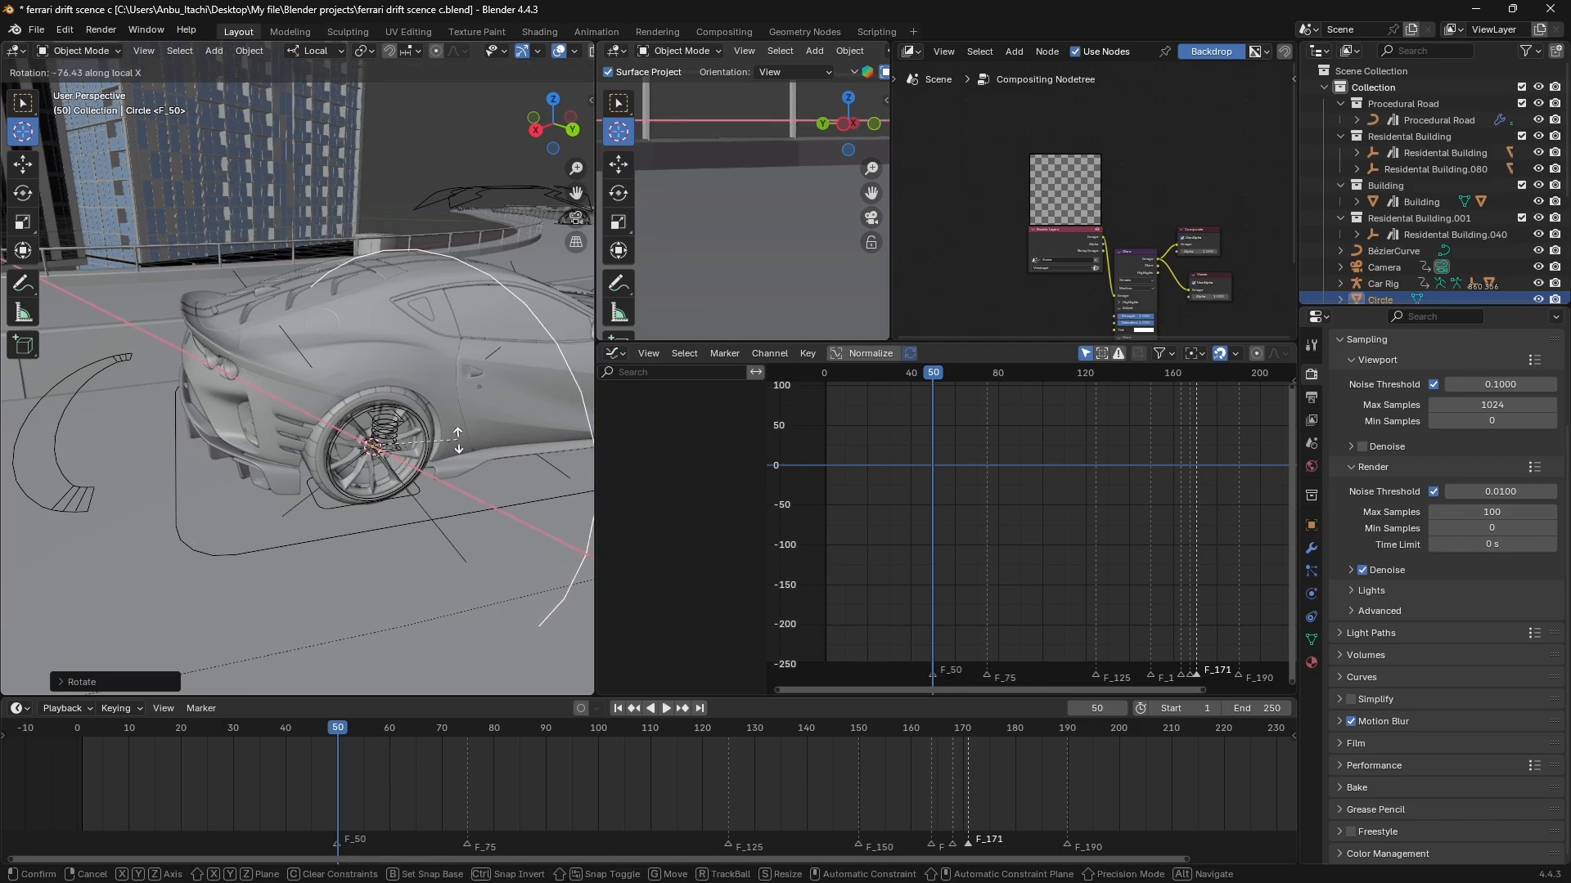
{"action": "right_click", "coordinate": [418, 421]}
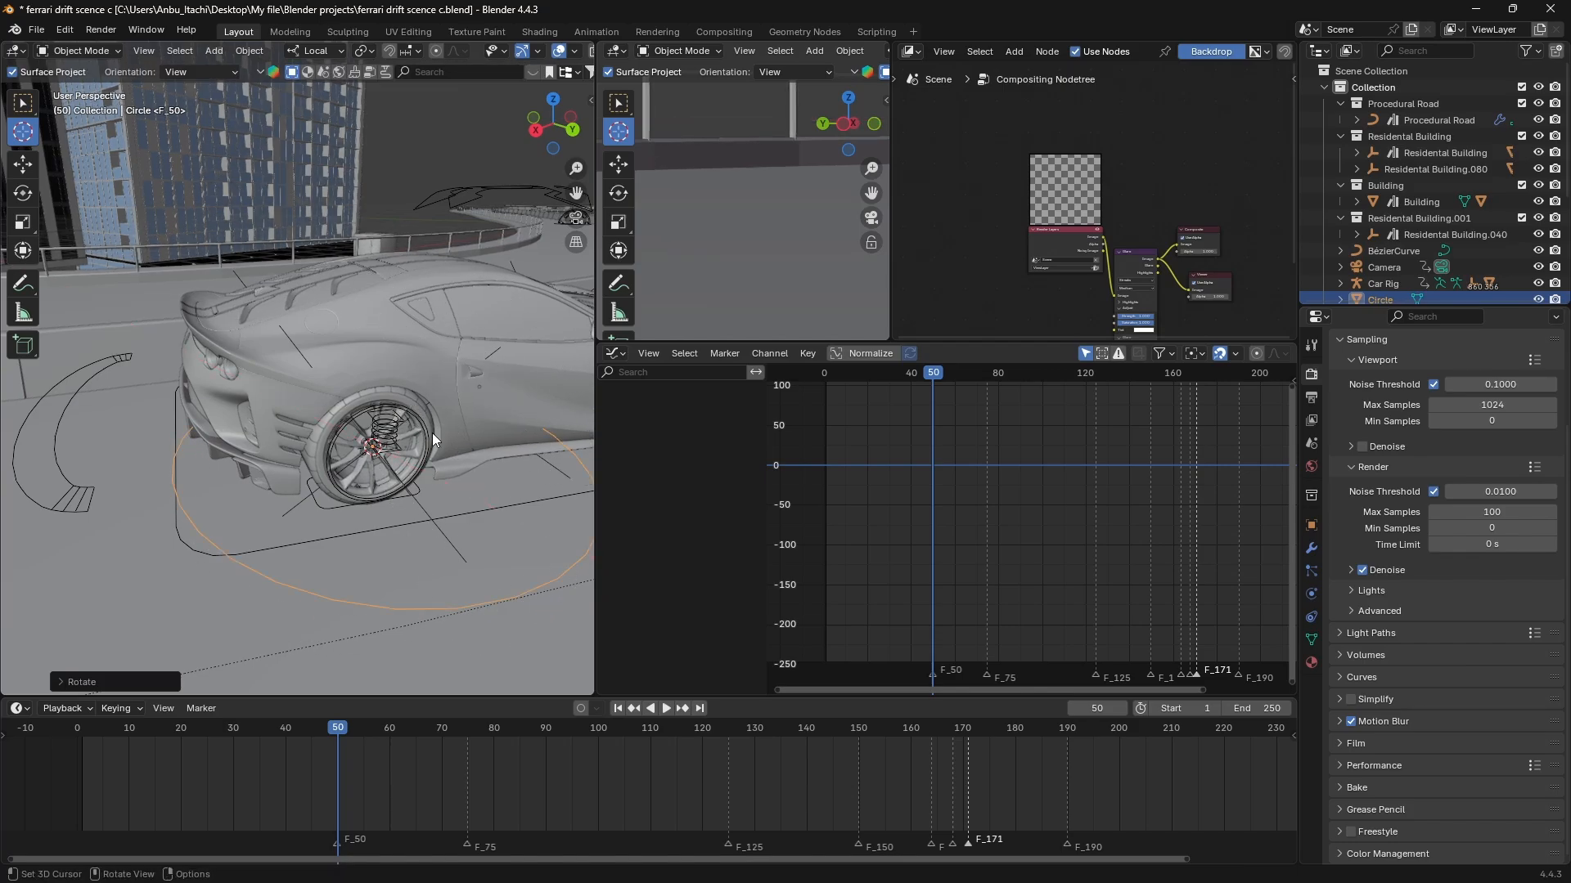
Rotate the circle upright into the wheel's plane and scale it to about 0.35 so it matches the tyre's outline.
{"action": "middle_click_drag", "start_coordinate": [433, 433], "coordinate": [400, 348]}
{"action": "key", "text": "r"}
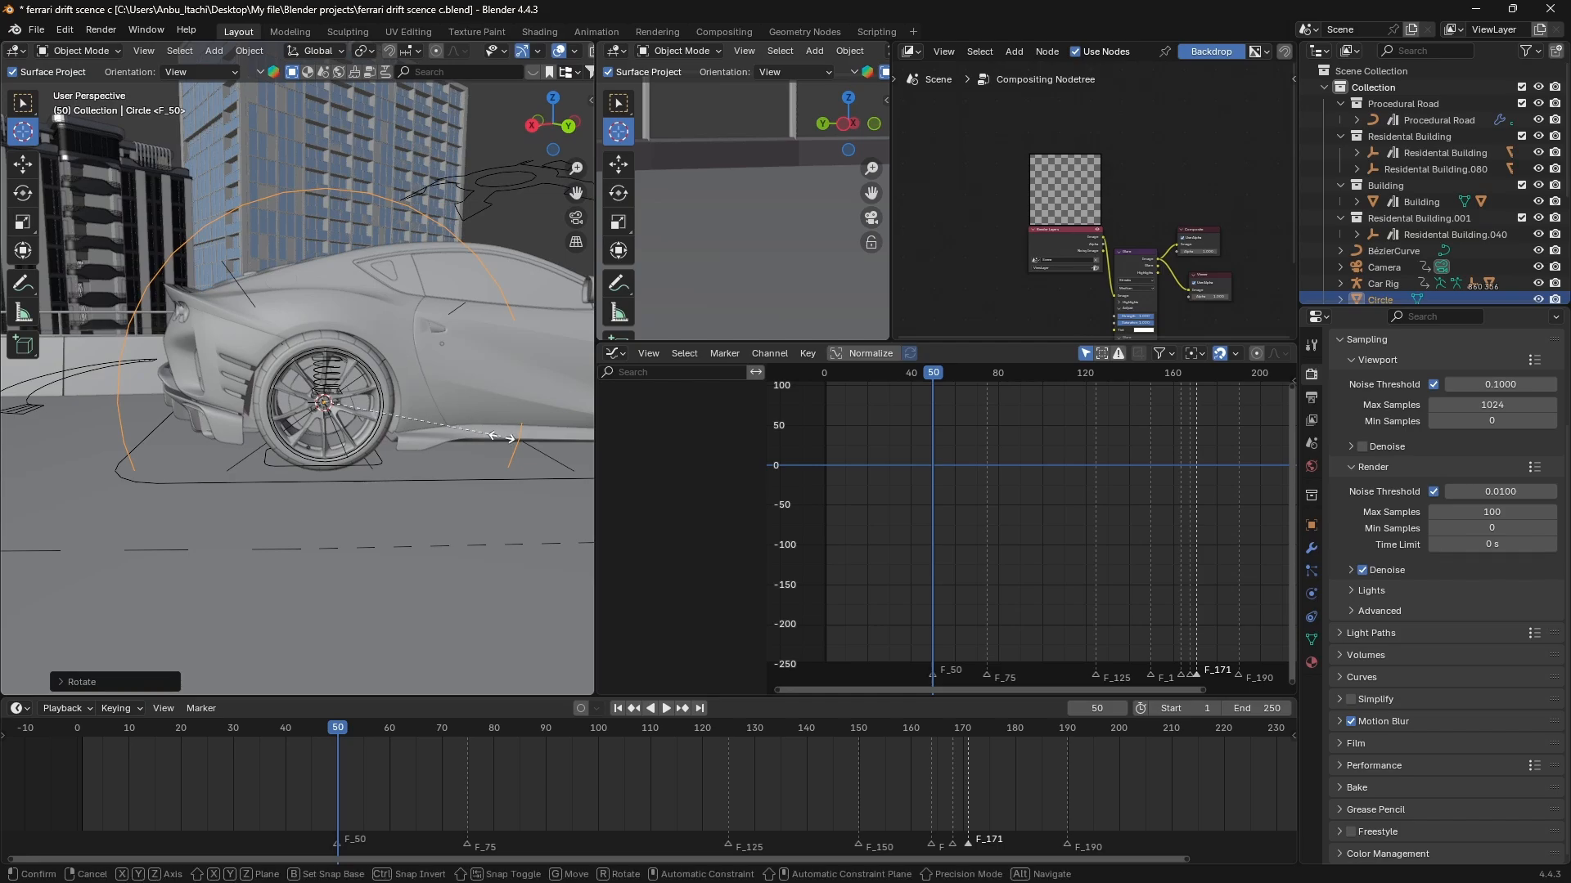
{"action": "key", "text": "s"}
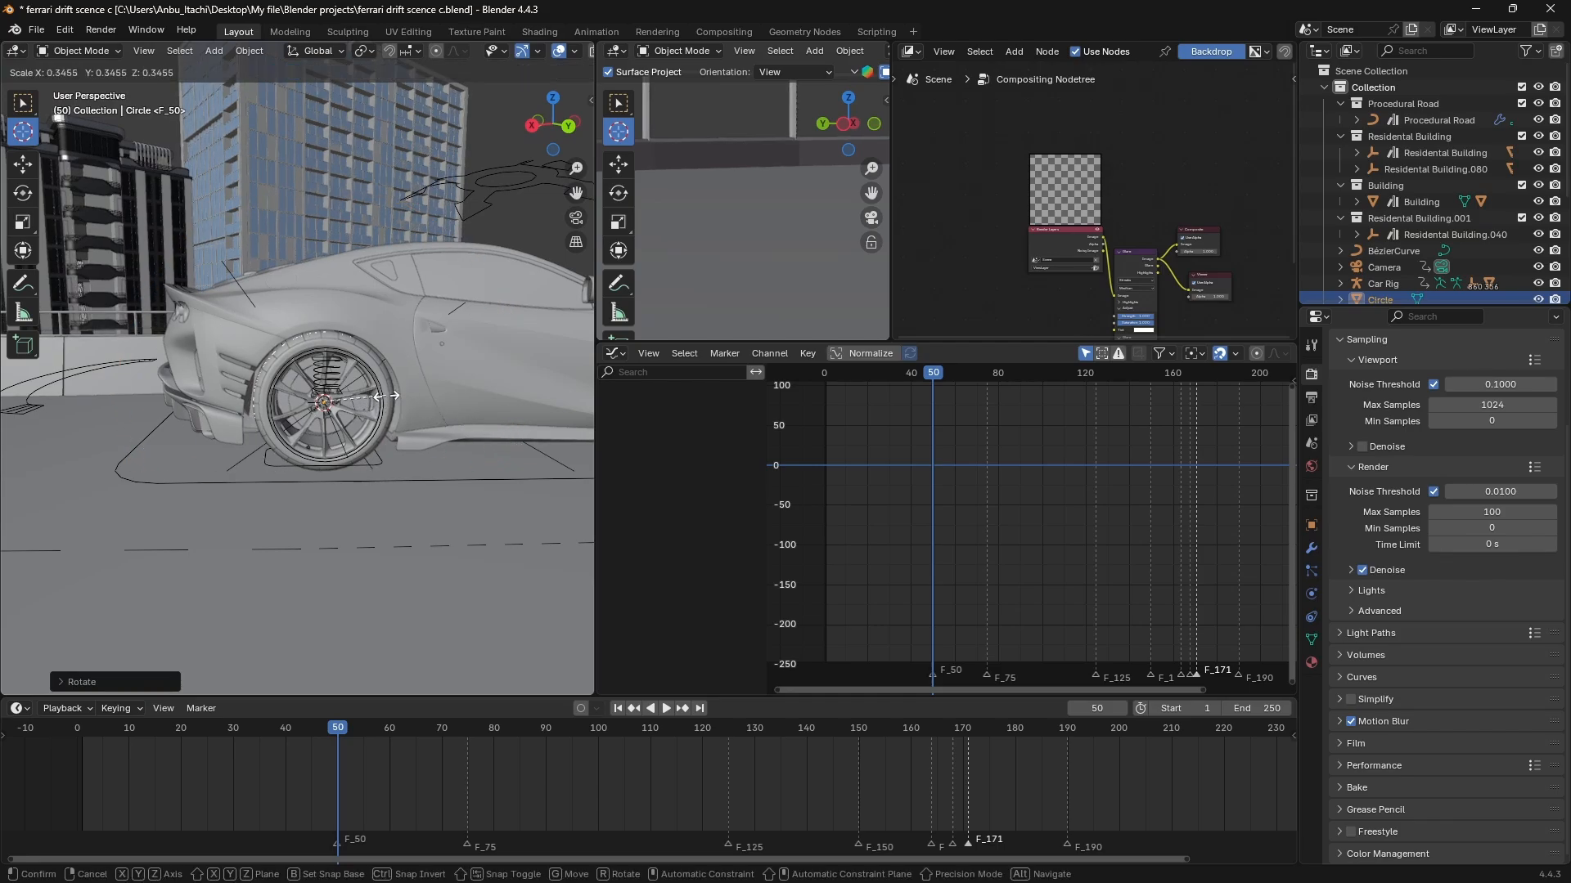
{"action": "left_click", "coordinate": [389, 397]}
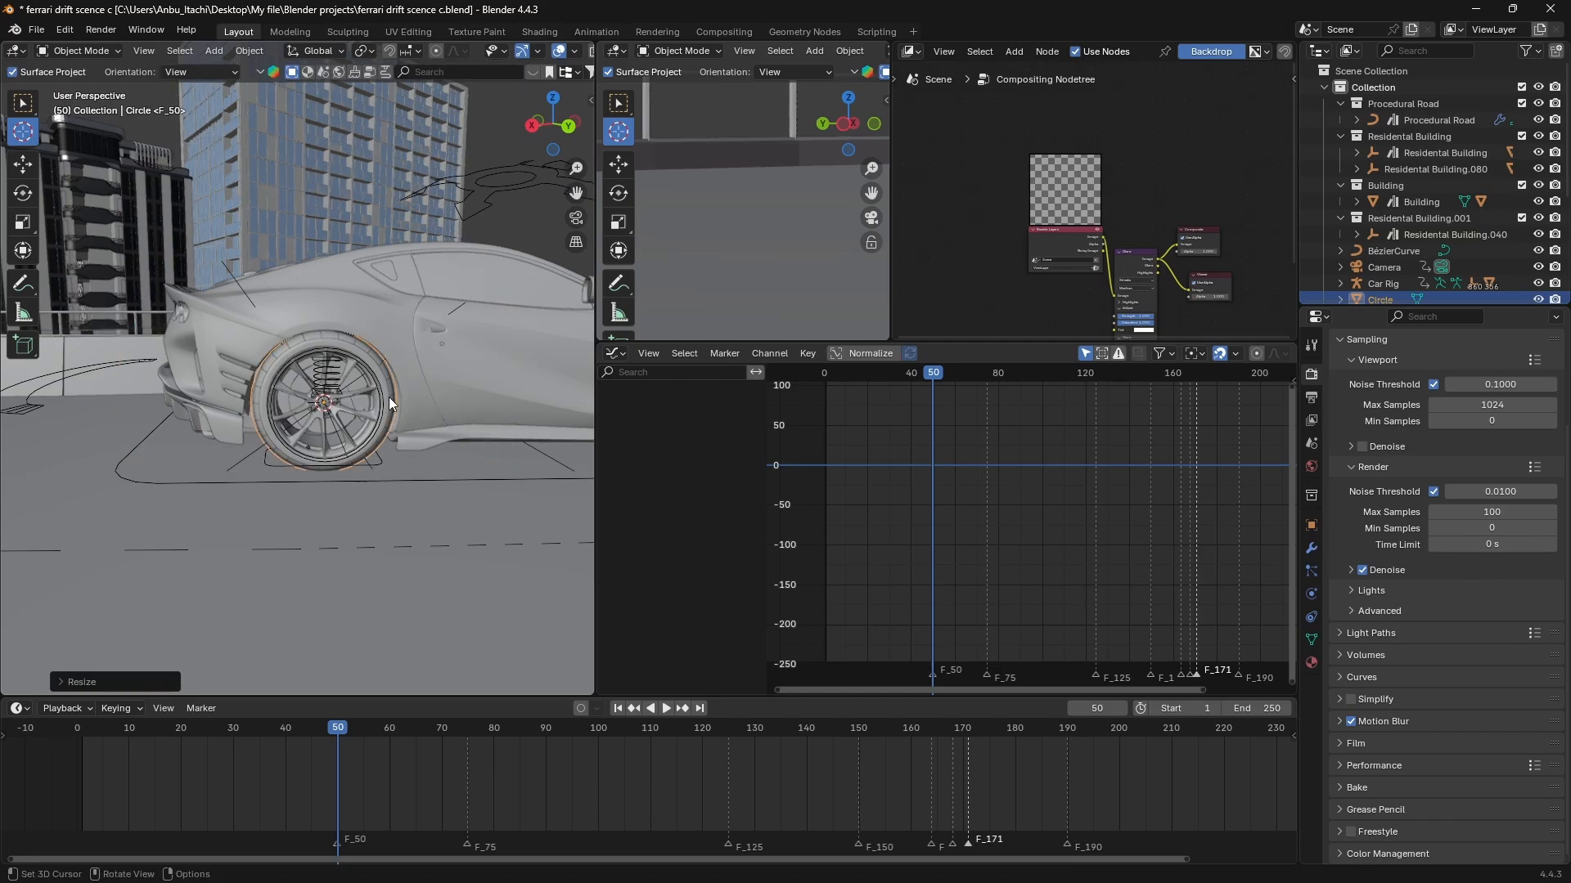
Enter Edit Mode on the circle and set the transform orientation to Local.
{"action": "scroll", "coordinate": [388, 396], "scroll_direction": "up", "scroll_amount": 10}
{"action": "scroll", "coordinate": [389, 396], "scroll_direction": "down", "scroll_amount": 8}
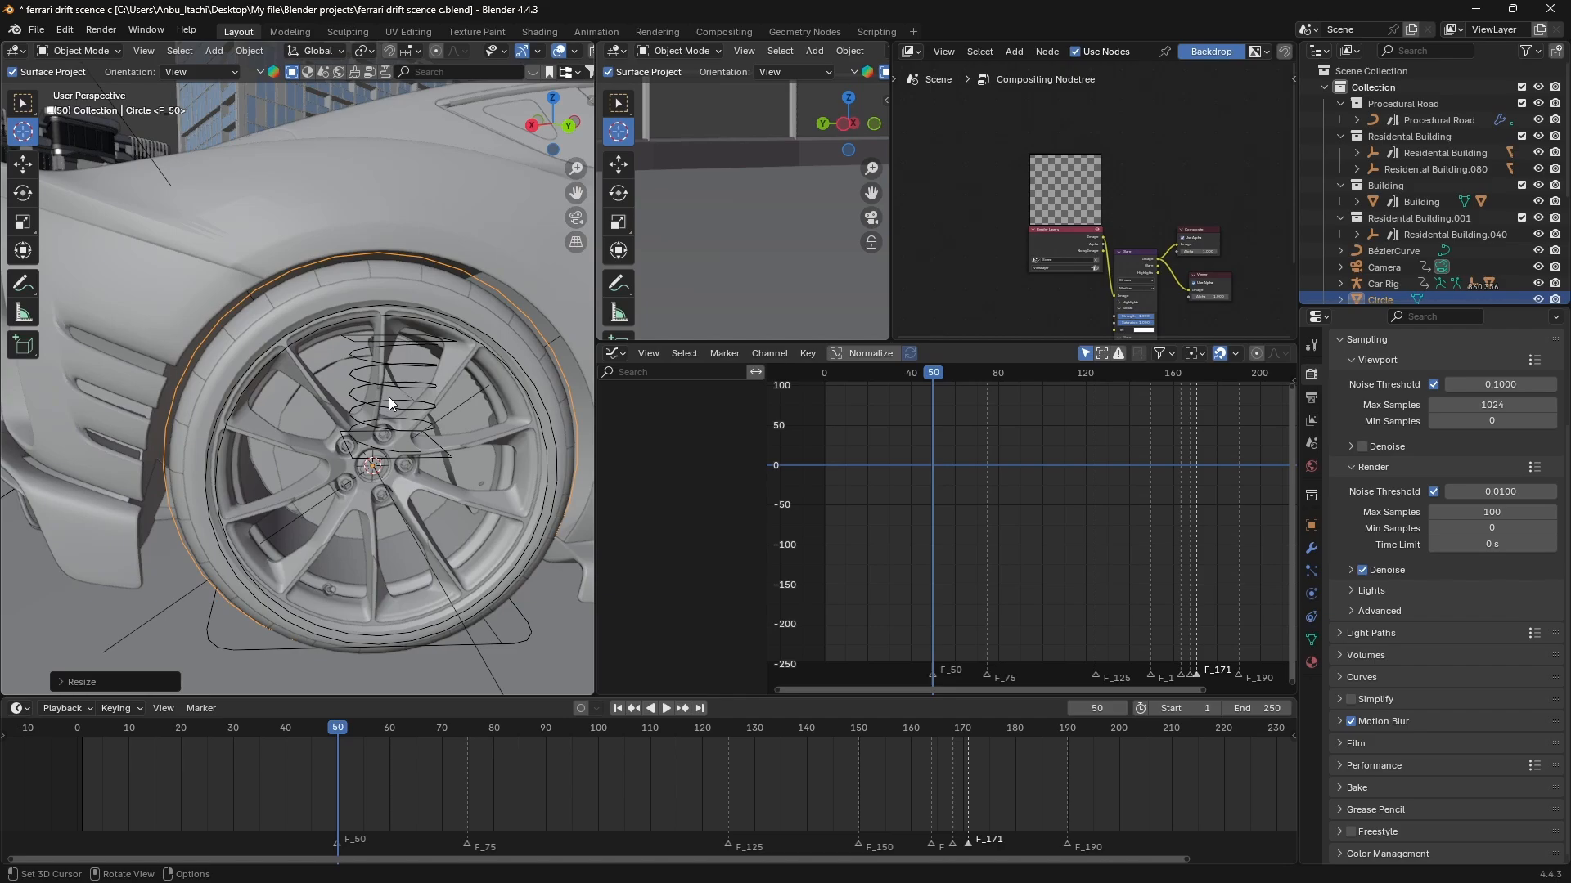
{"action": "middle_click_drag", "start_coordinate": [389, 396], "coordinate": [426, 390]}
{"action": "scroll", "coordinate": [426, 390], "scroll_direction": "down", "scroll_amount": 5}
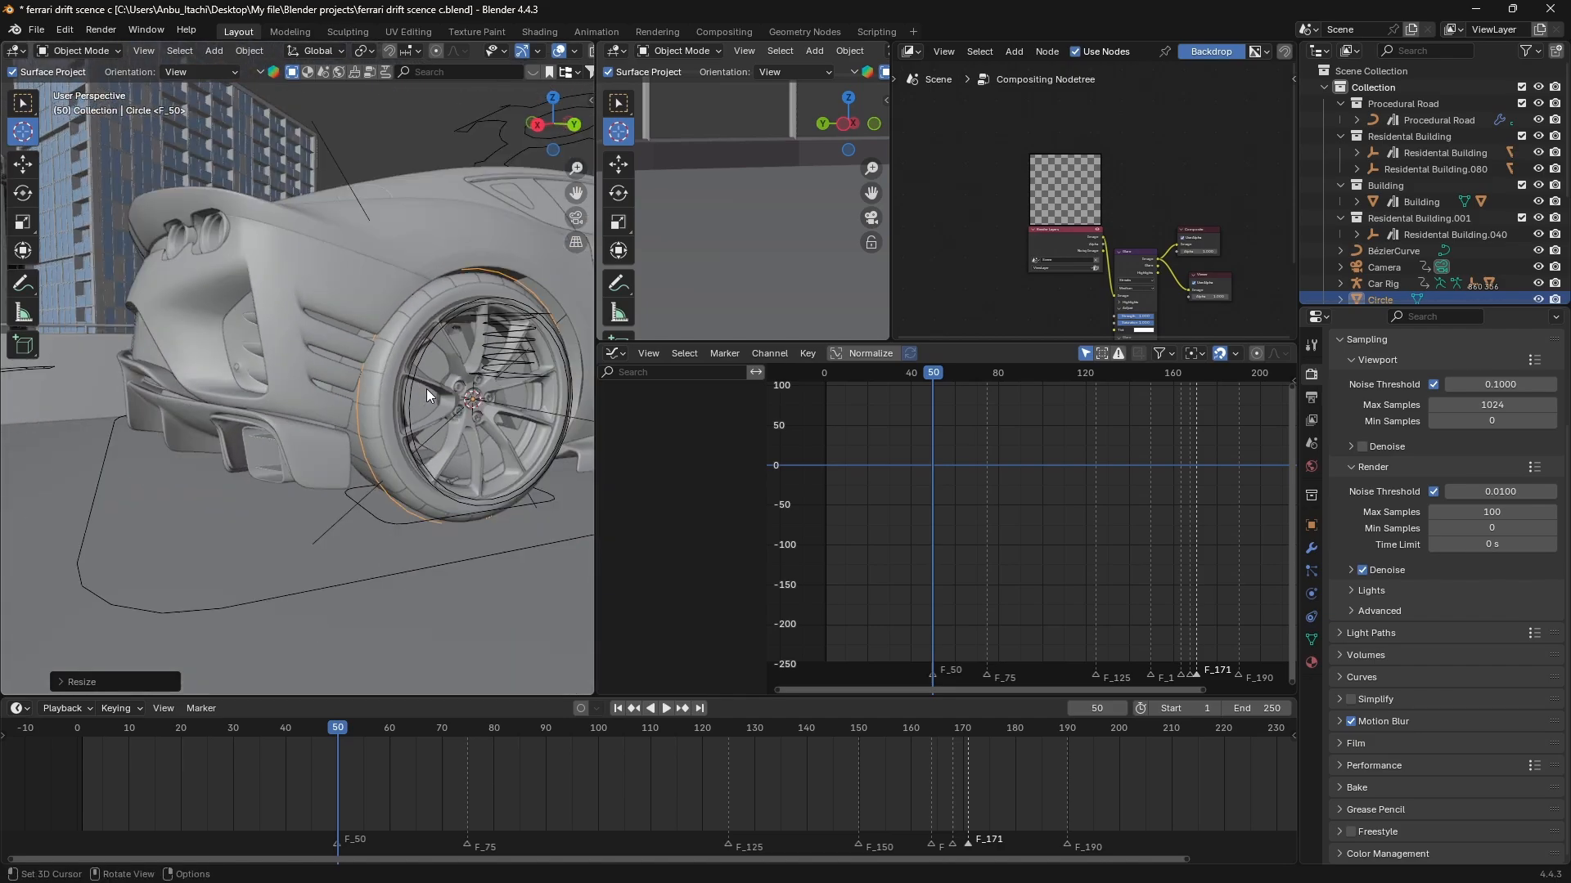
{"action": "key", "text": "Tab"}
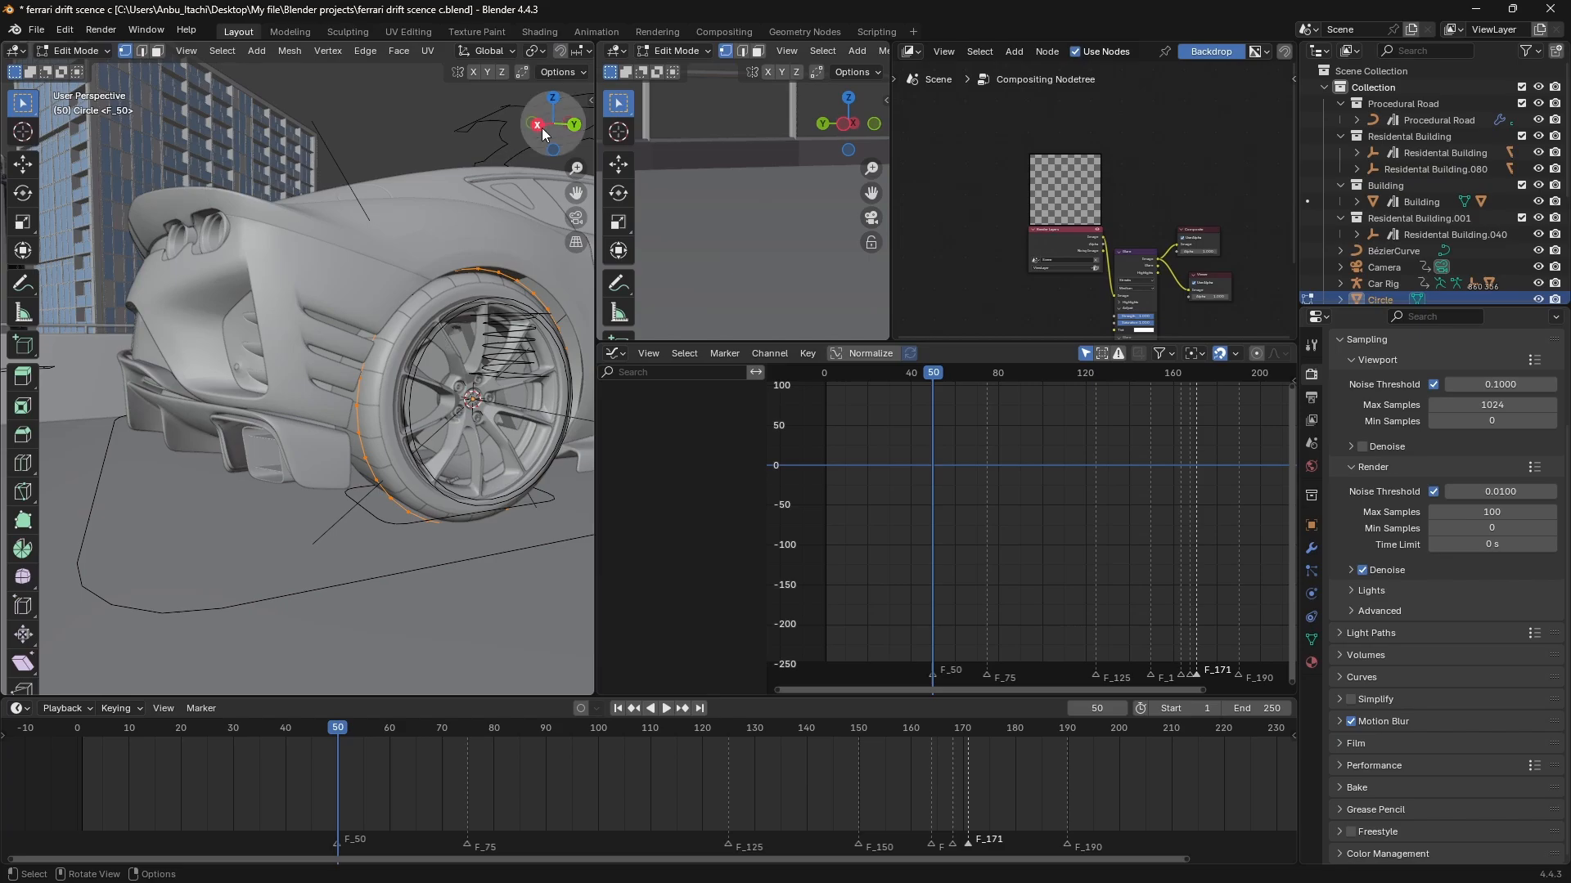
{"action": "scroll", "coordinate": [440, 422], "scroll_direction": "down", "scroll_amount": 2}
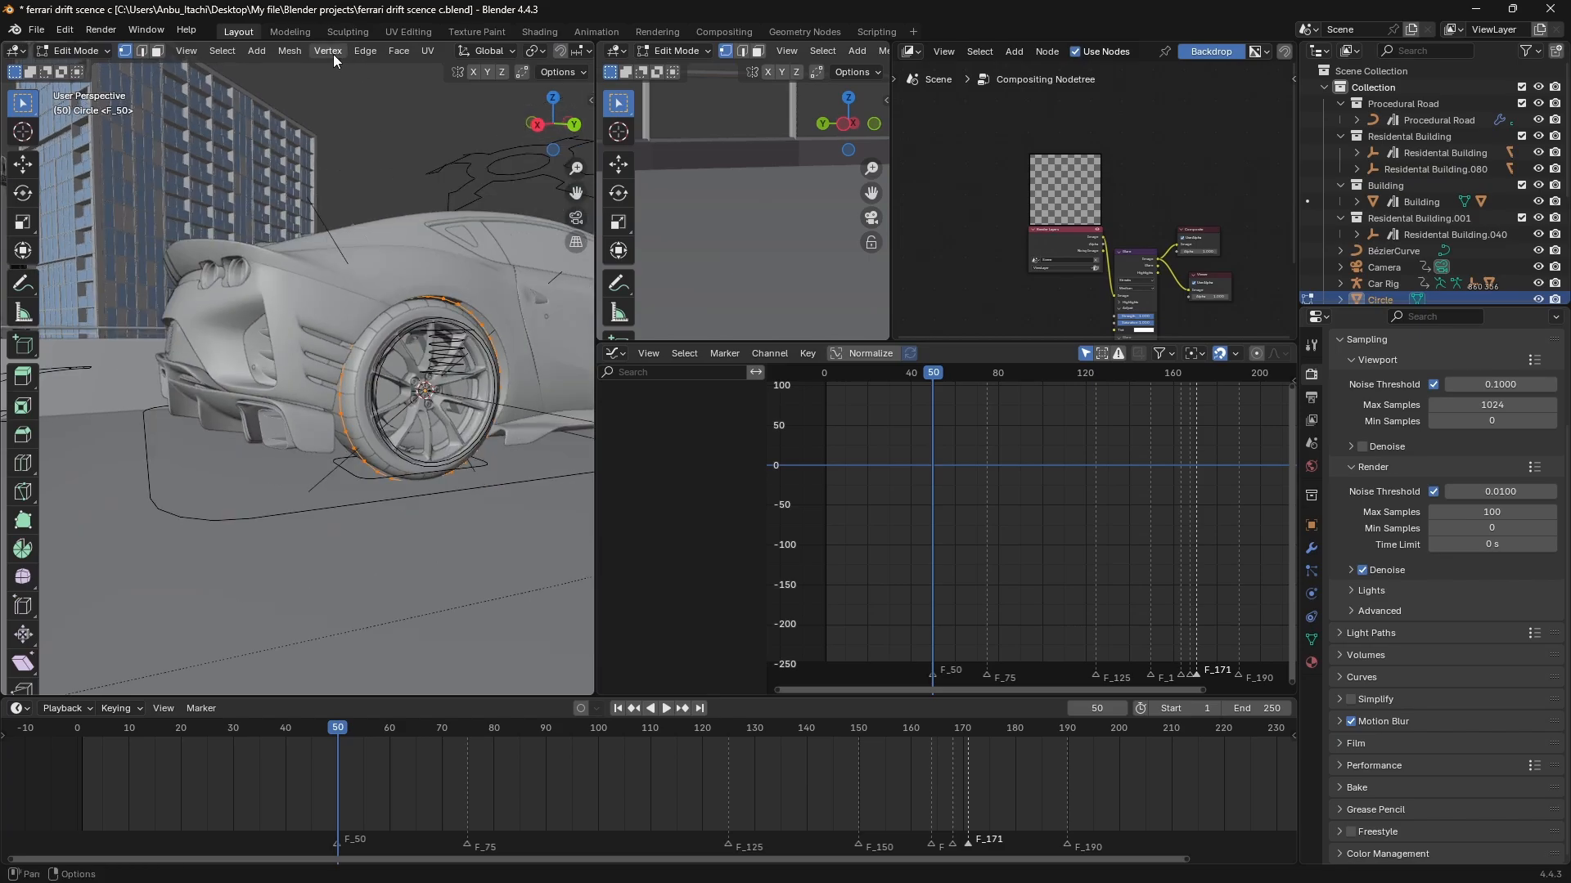
{"action": "scroll", "coordinate": [333, 54], "scroll_direction": "down", "scroll_amount": 3}
{"action": "left_click", "coordinate": [389, 51]}
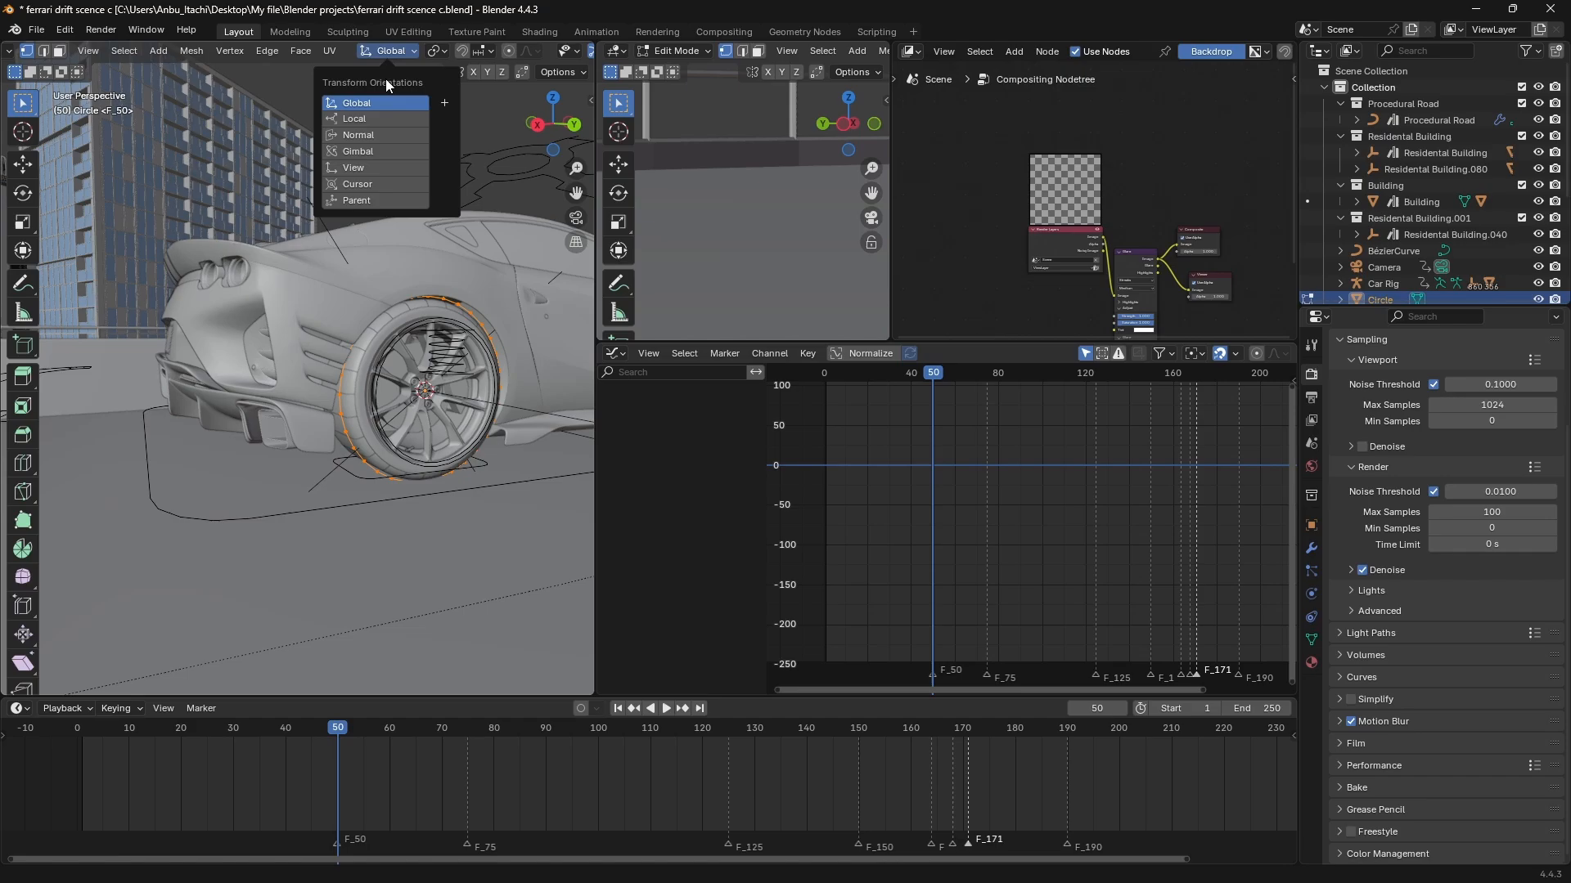
{"action": "left_click", "coordinate": [354, 108]}
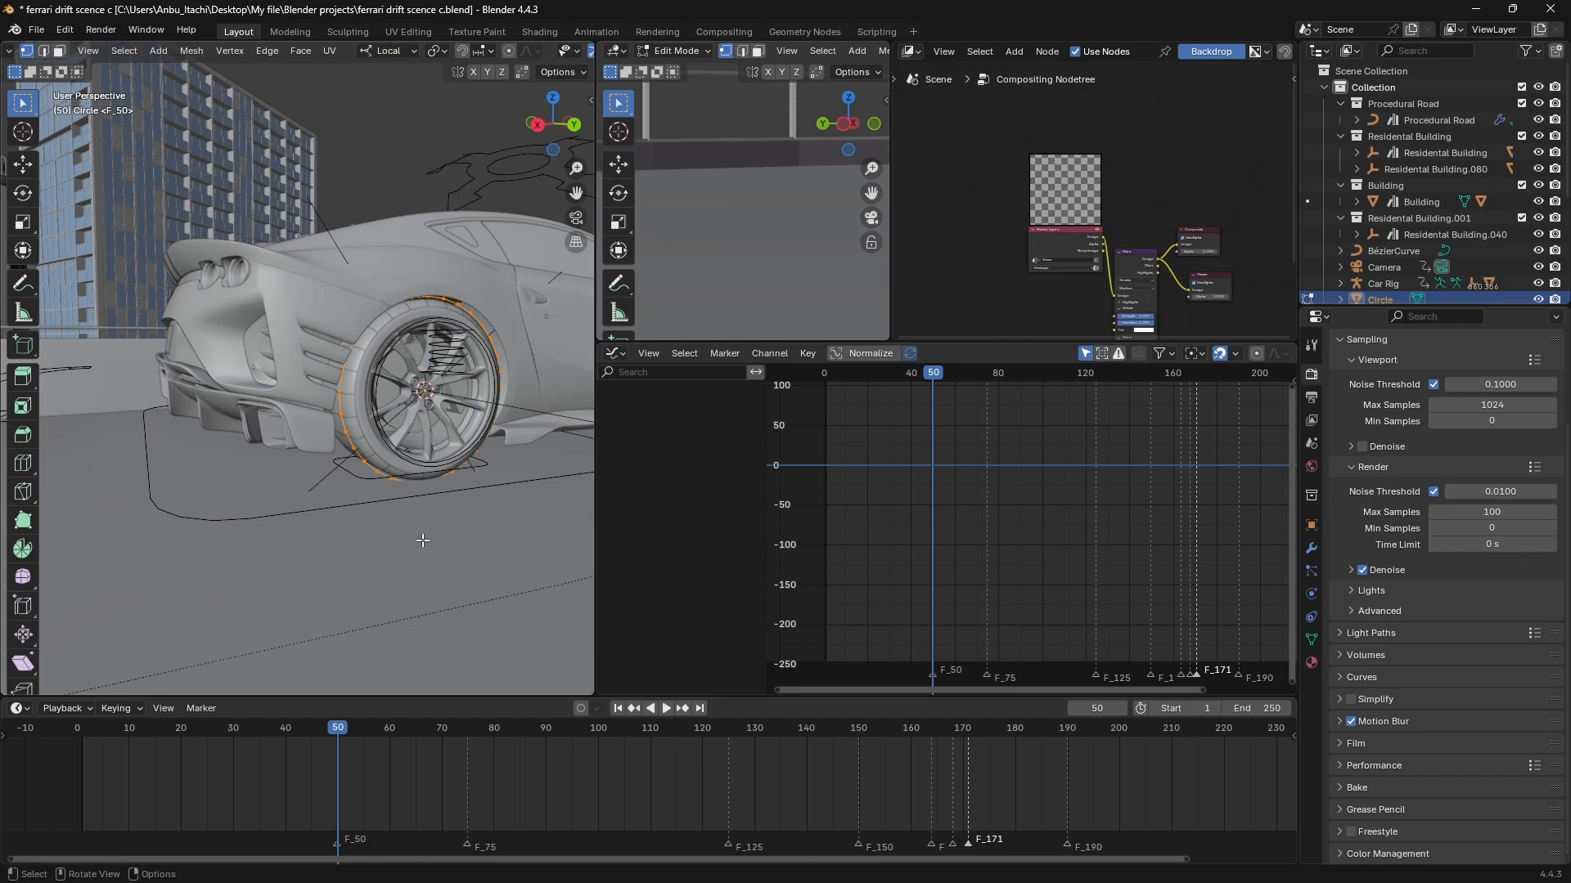
Extrude the circle inward along its local Z axis by about 0.38 m to span the tyre's width.
{"action": "key", "text": "g"}
{"action": "key", "text": "x"}
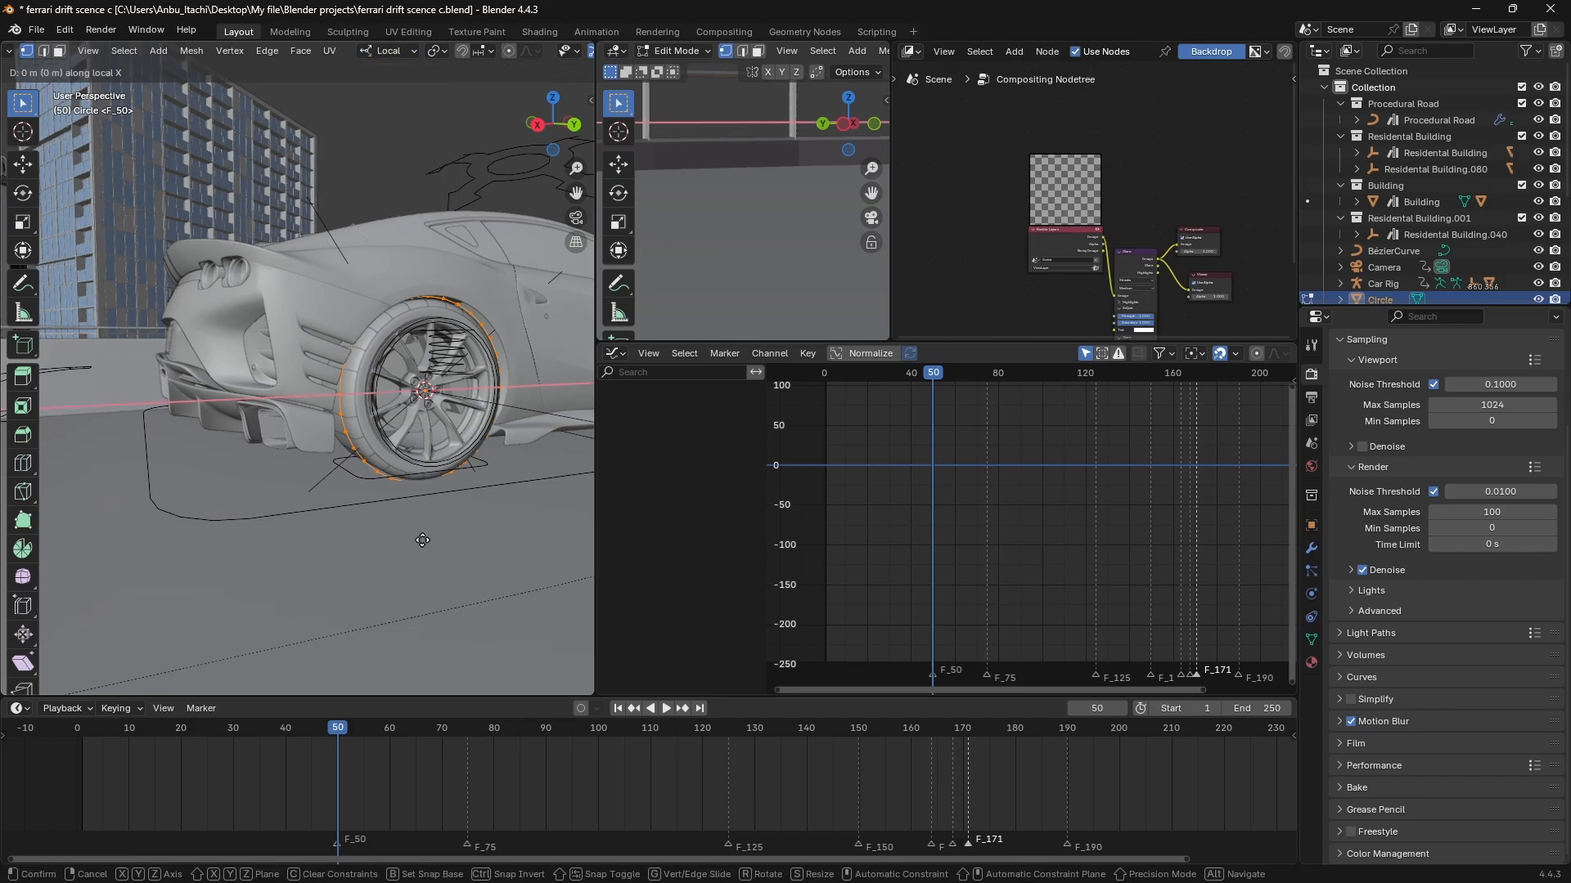
{"action": "key", "text": "y"}
{"action": "key", "text": "z"}
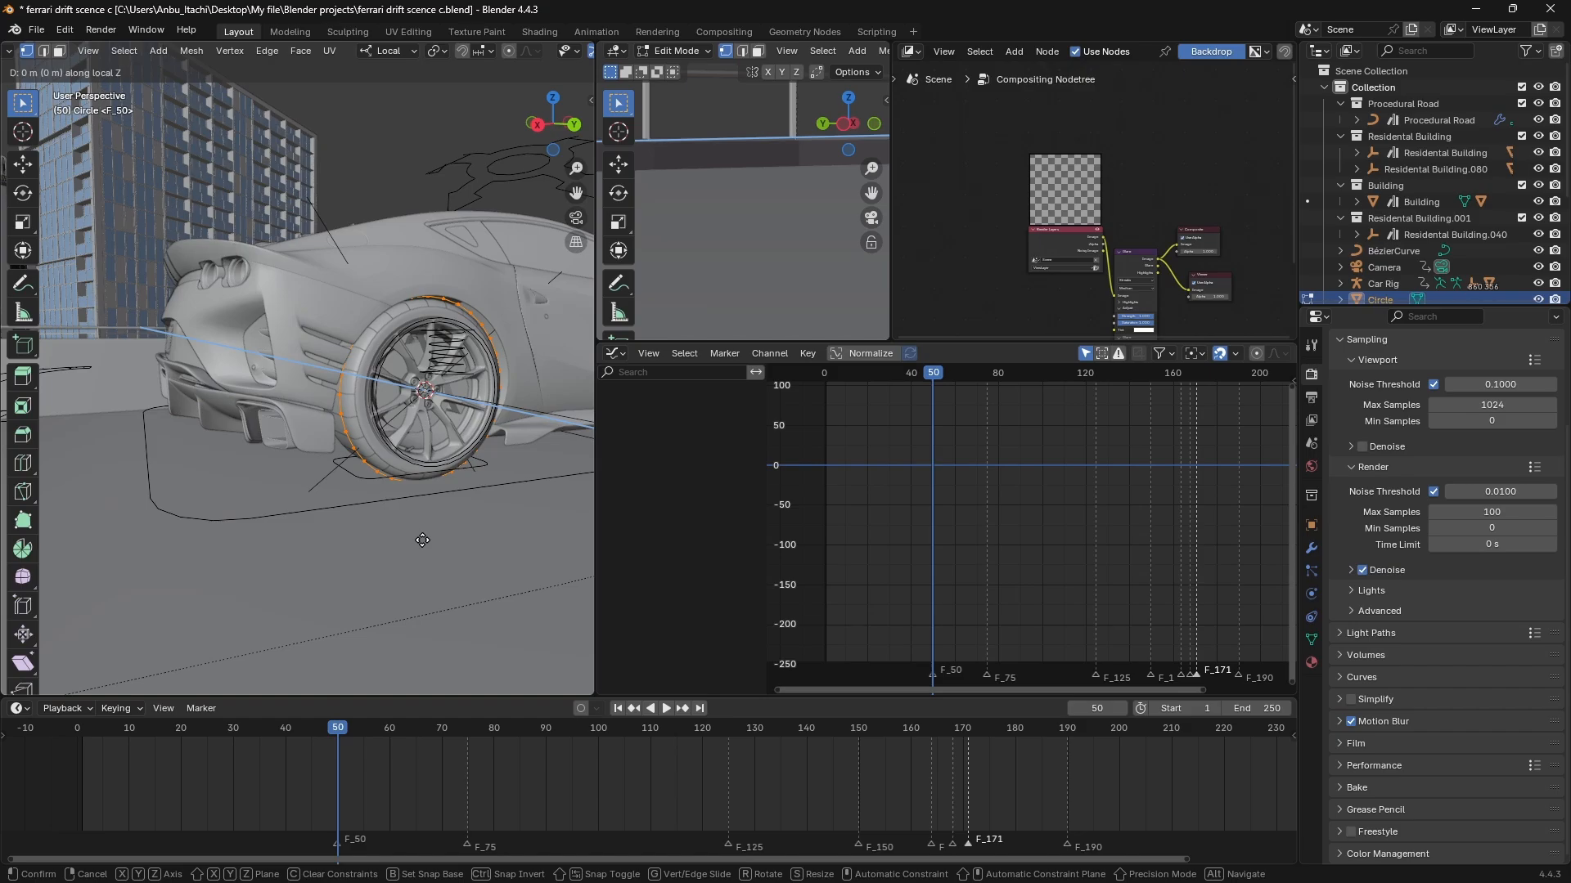
{"action": "left_click", "coordinate": [374, 524]}
{"action": "middle_click_drag", "start_coordinate": [374, 524], "coordinate": [326, 484]}
{"action": "scroll", "coordinate": [477, 488], "scroll_direction": "down", "scroll_amount": 3}
{"action": "scroll", "coordinate": [477, 486], "scroll_direction": "up", "scroll_amount": 4}
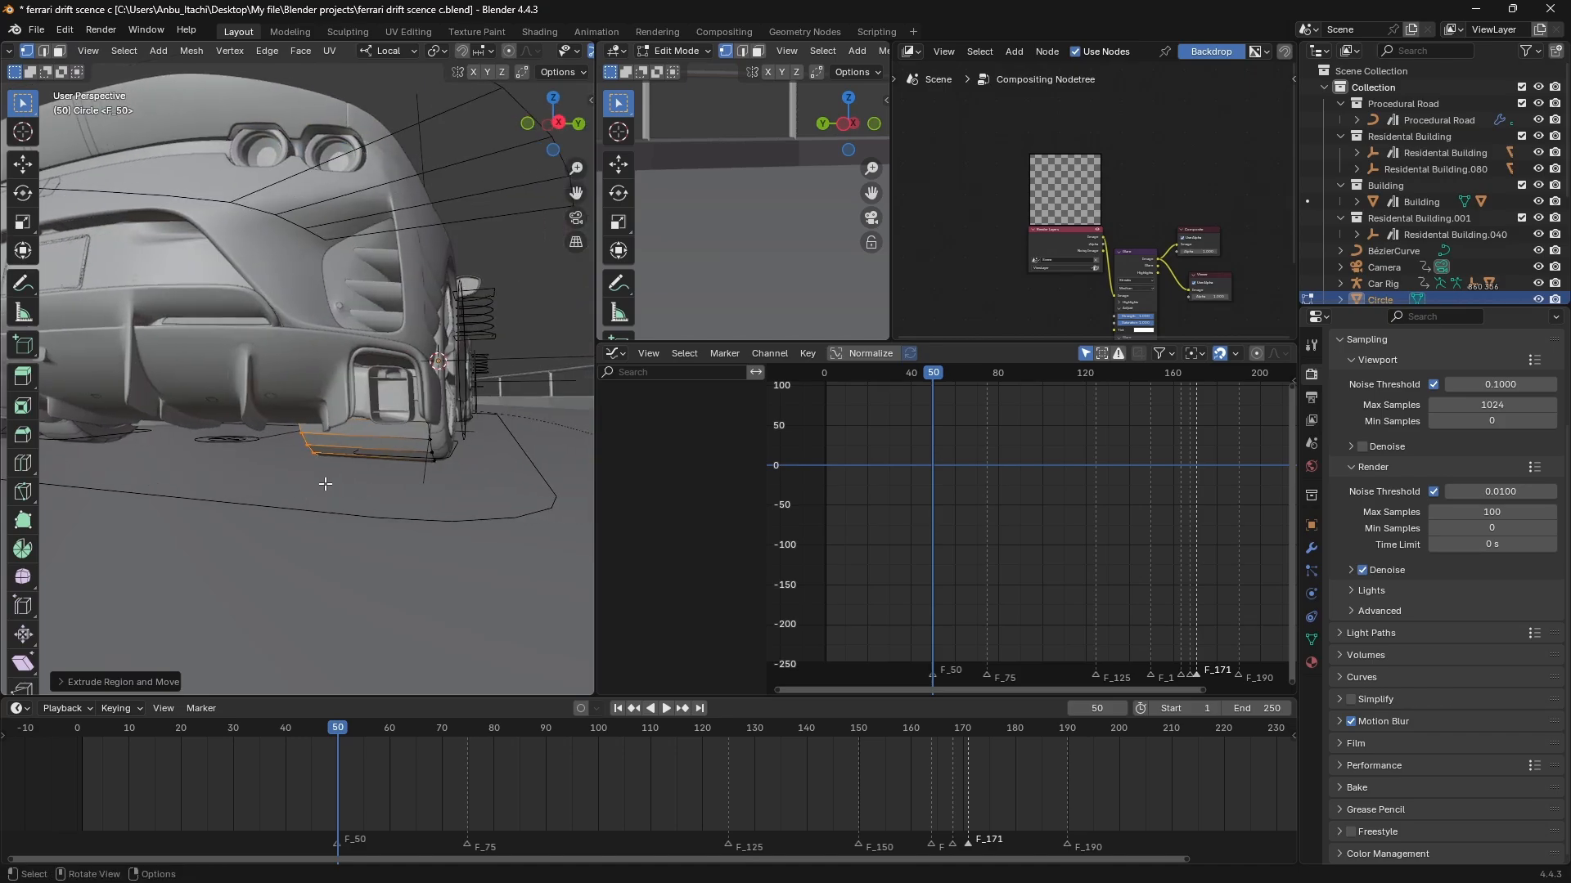
Return to Object Mode and duplicate the extruded circle along its local Z axis onto the opposite rear wheel.
{"action": "key", "text": "Tab"}
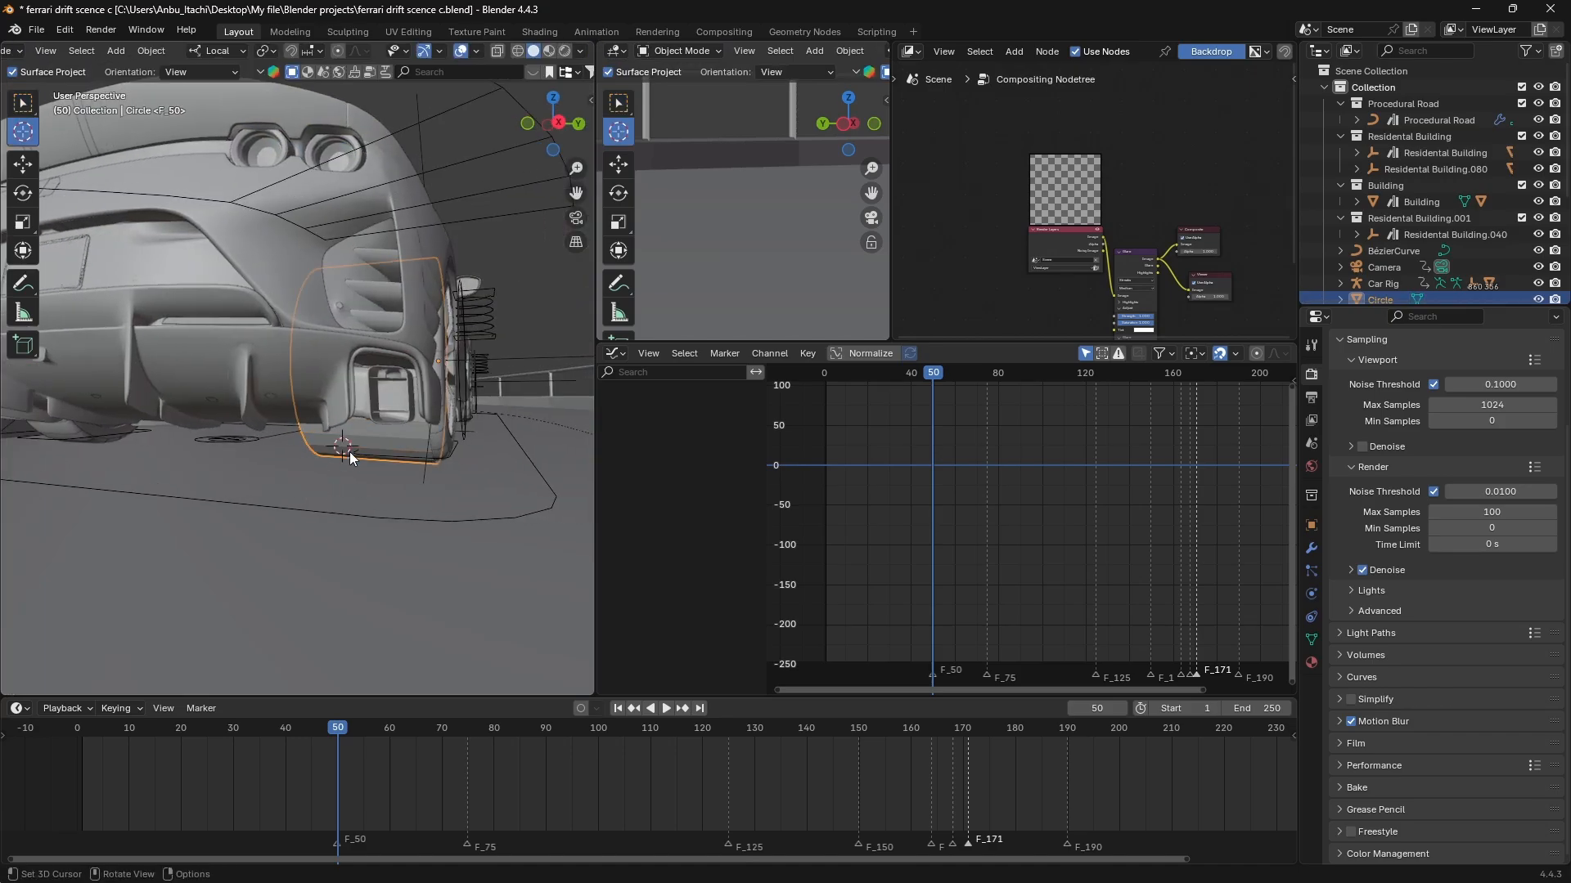
{"action": "key", "text": "w"}
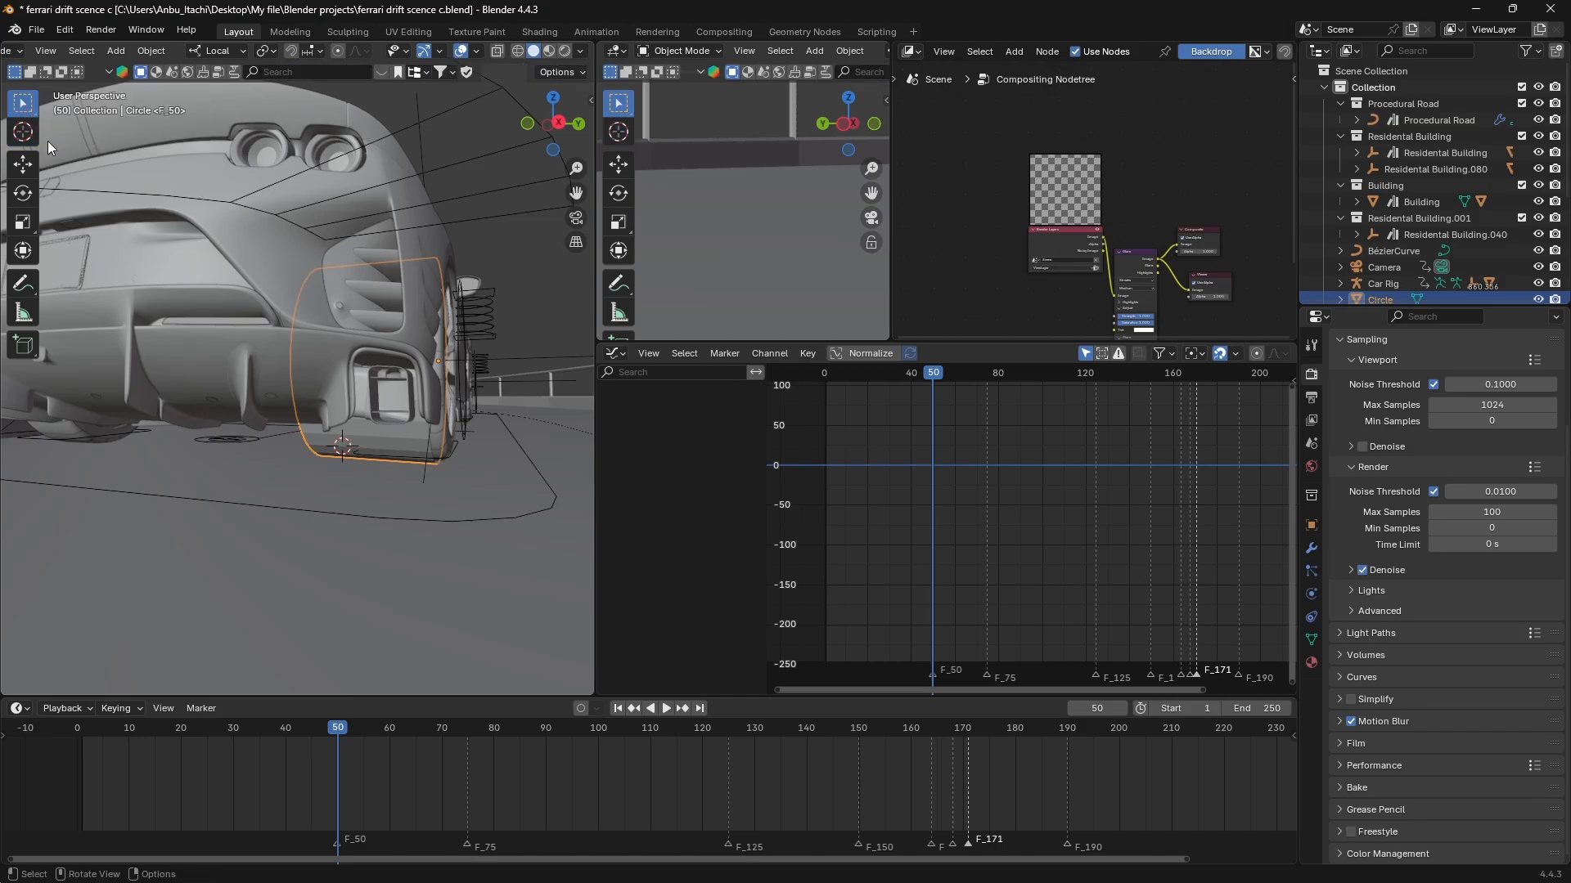
{"action": "middle_click_drag", "start_coordinate": [417, 445], "coordinate": [424, 557]}
{"action": "key", "text": "shift+d"}
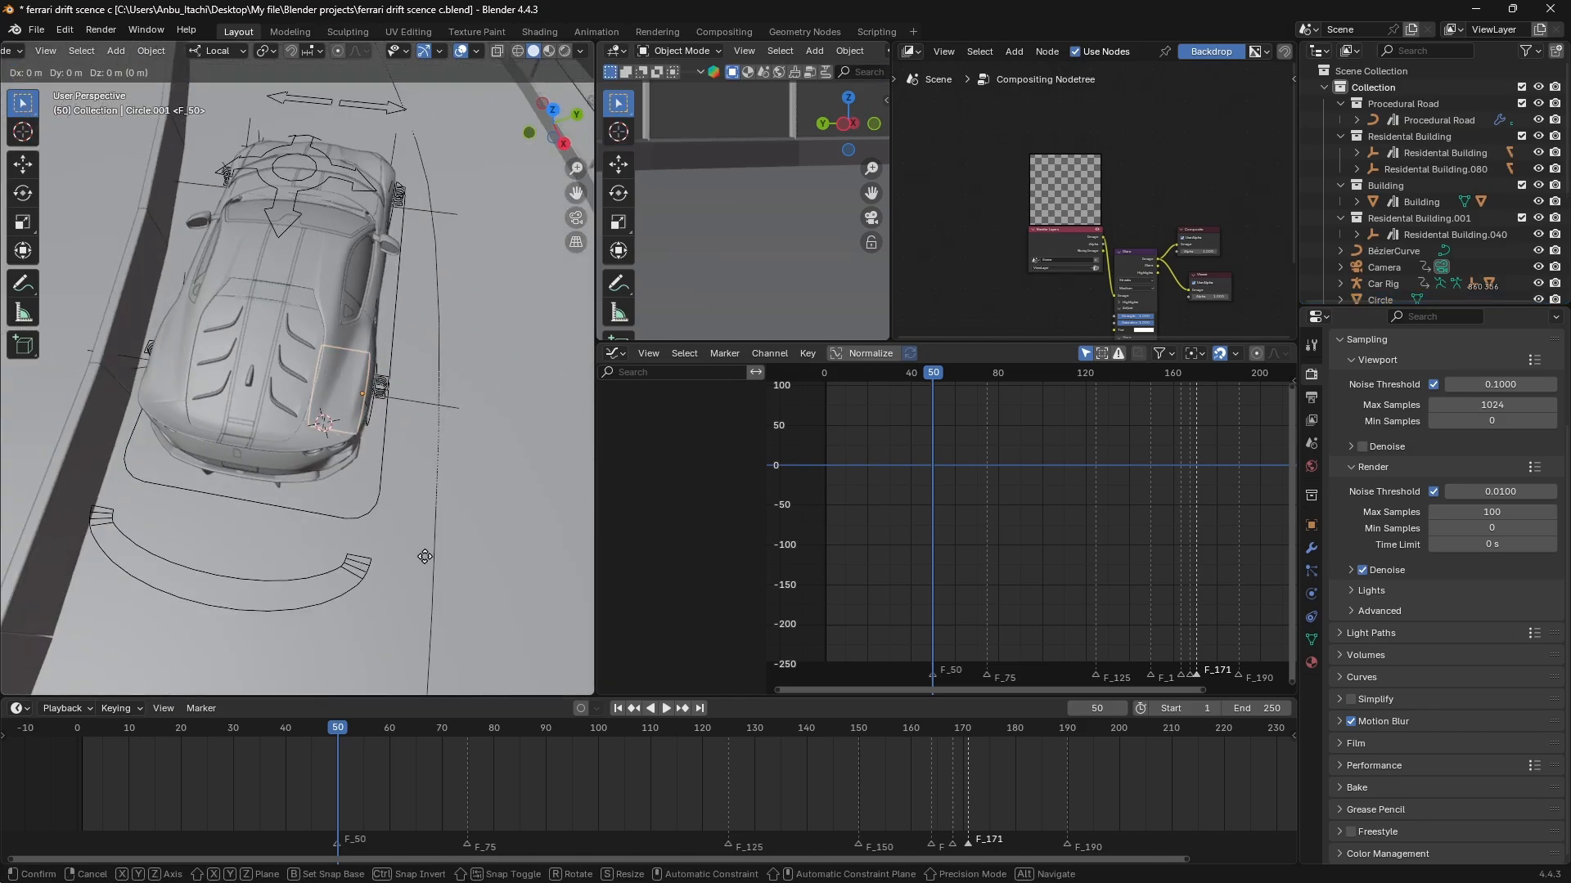
{"action": "key", "text": "z"}
{"action": "key", "text": "z"}
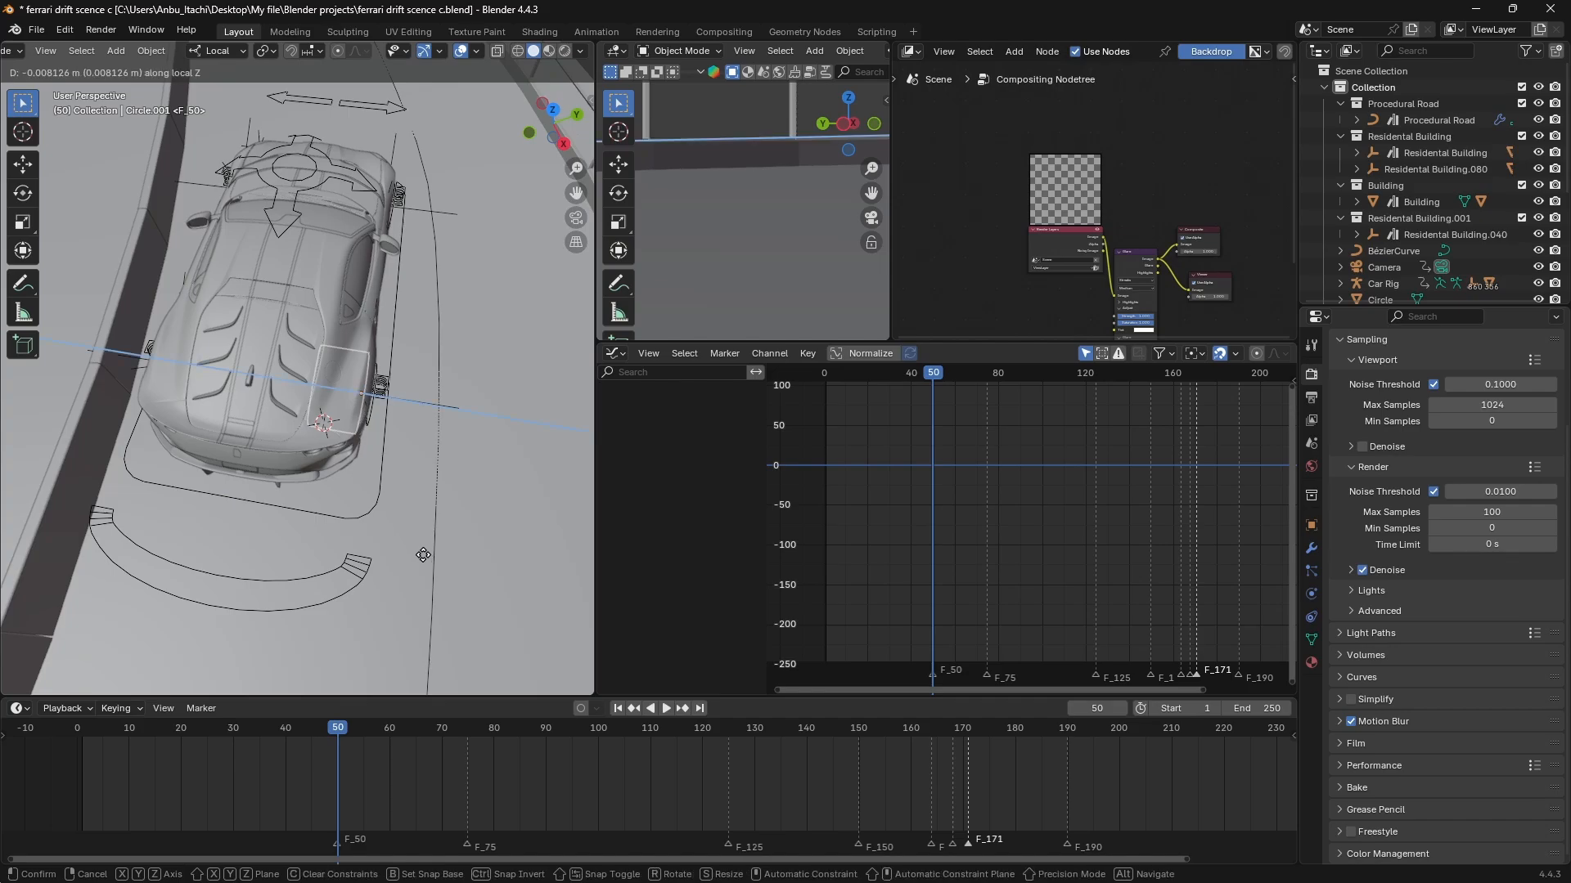
{"action": "left_click", "coordinate": [269, 520]}
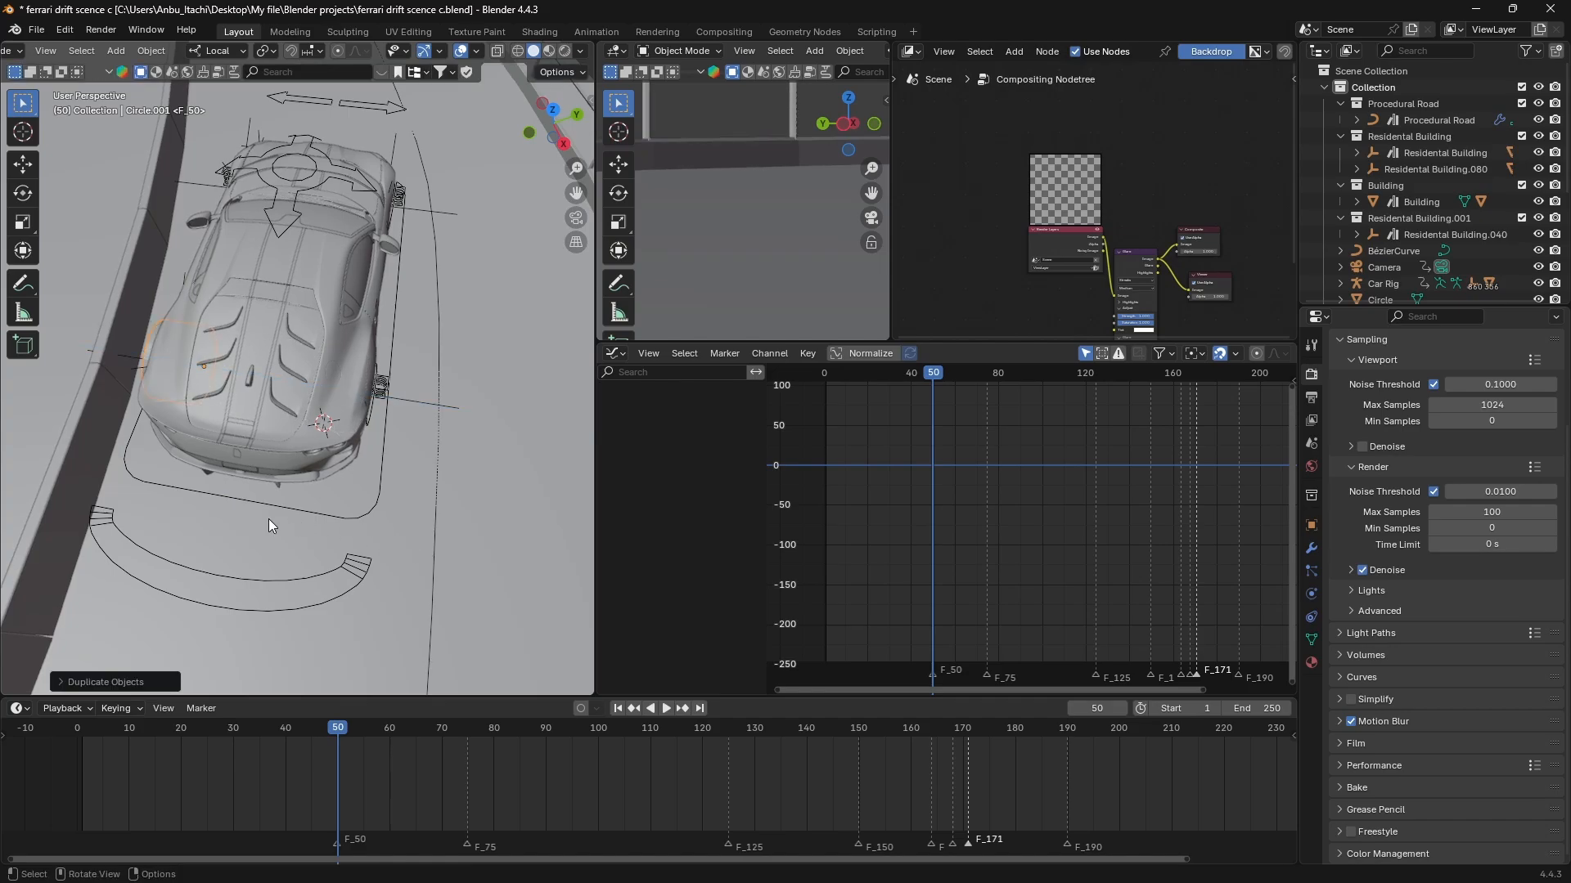
Move the duplicate along its local Z axis by about 0.12 m to align it with the opposite rear tyre.
{"action": "key", "text": "KP_Decimal"}
{"action": "middle_click_drag", "start_coordinate": [274, 517], "coordinate": [448, 446]}
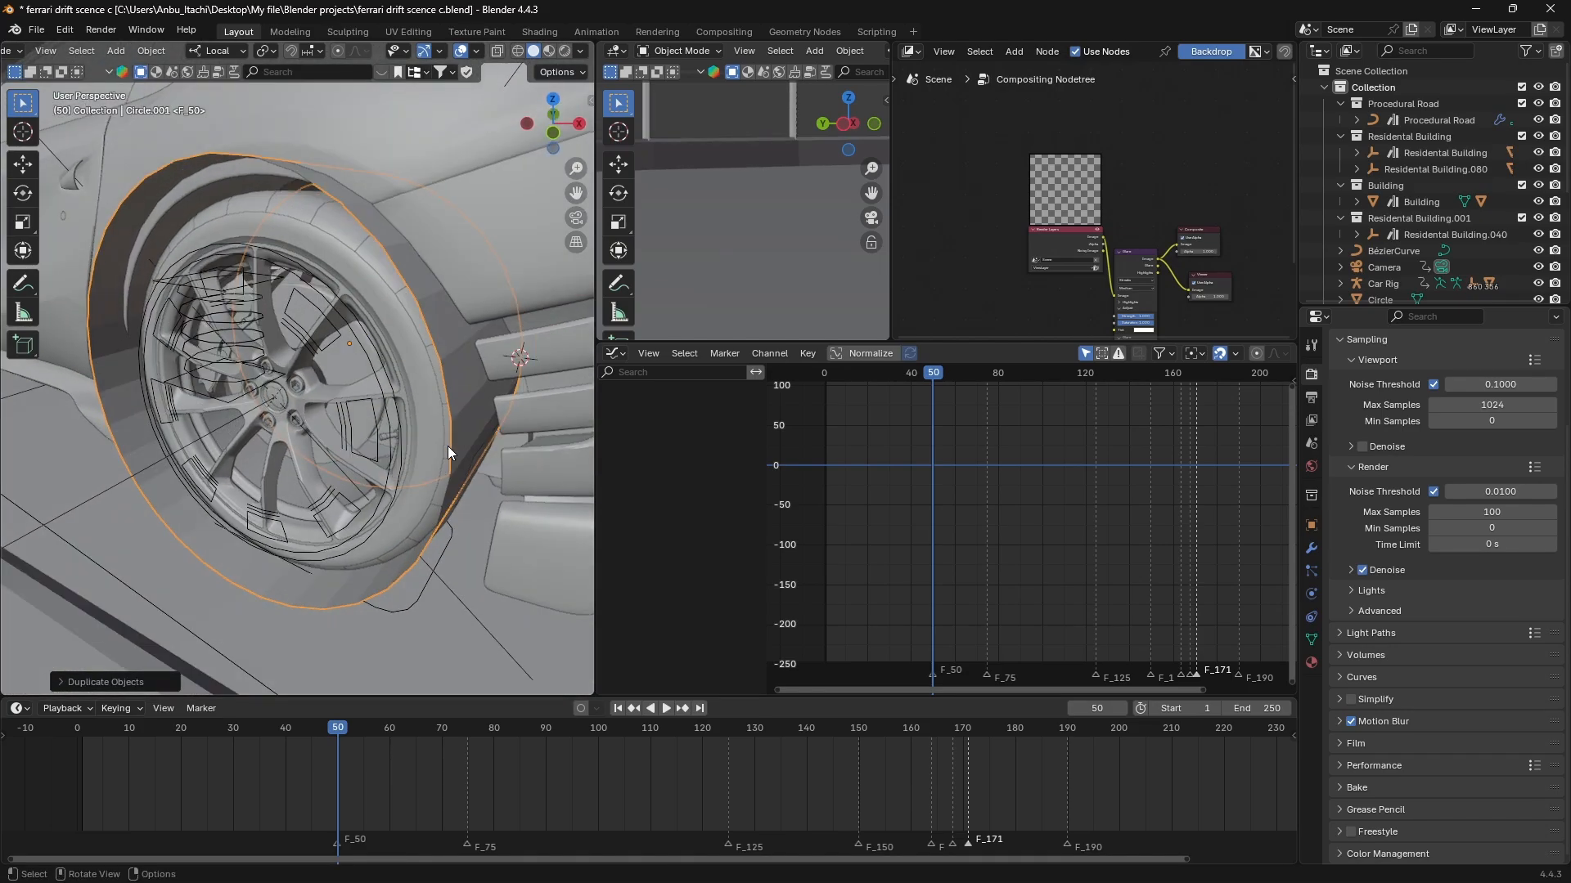
{"action": "key", "text": "g"}
{"action": "key", "text": "z"}
{"action": "key", "text": "z"}
{"action": "left_click", "coordinate": [465, 446]}
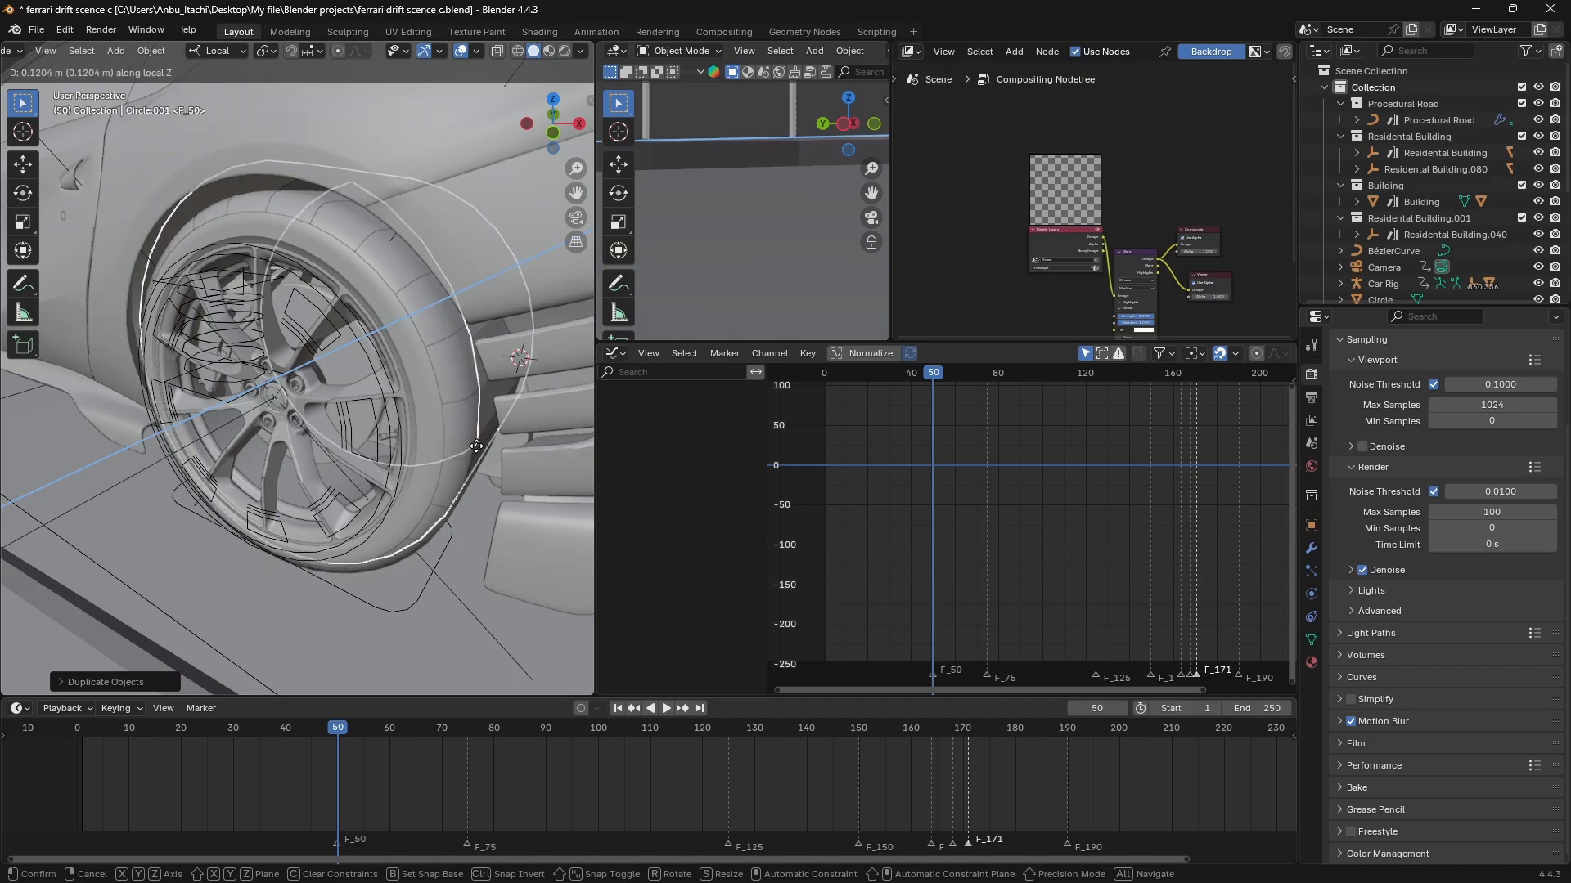
Reposition the duplicated circle freely so it sits centred around the opposite rear tyre.
{"action": "key", "text": "KP_Decimal"}
{"action": "middle_click_drag", "start_coordinate": [502, 434], "coordinate": [551, 440]}
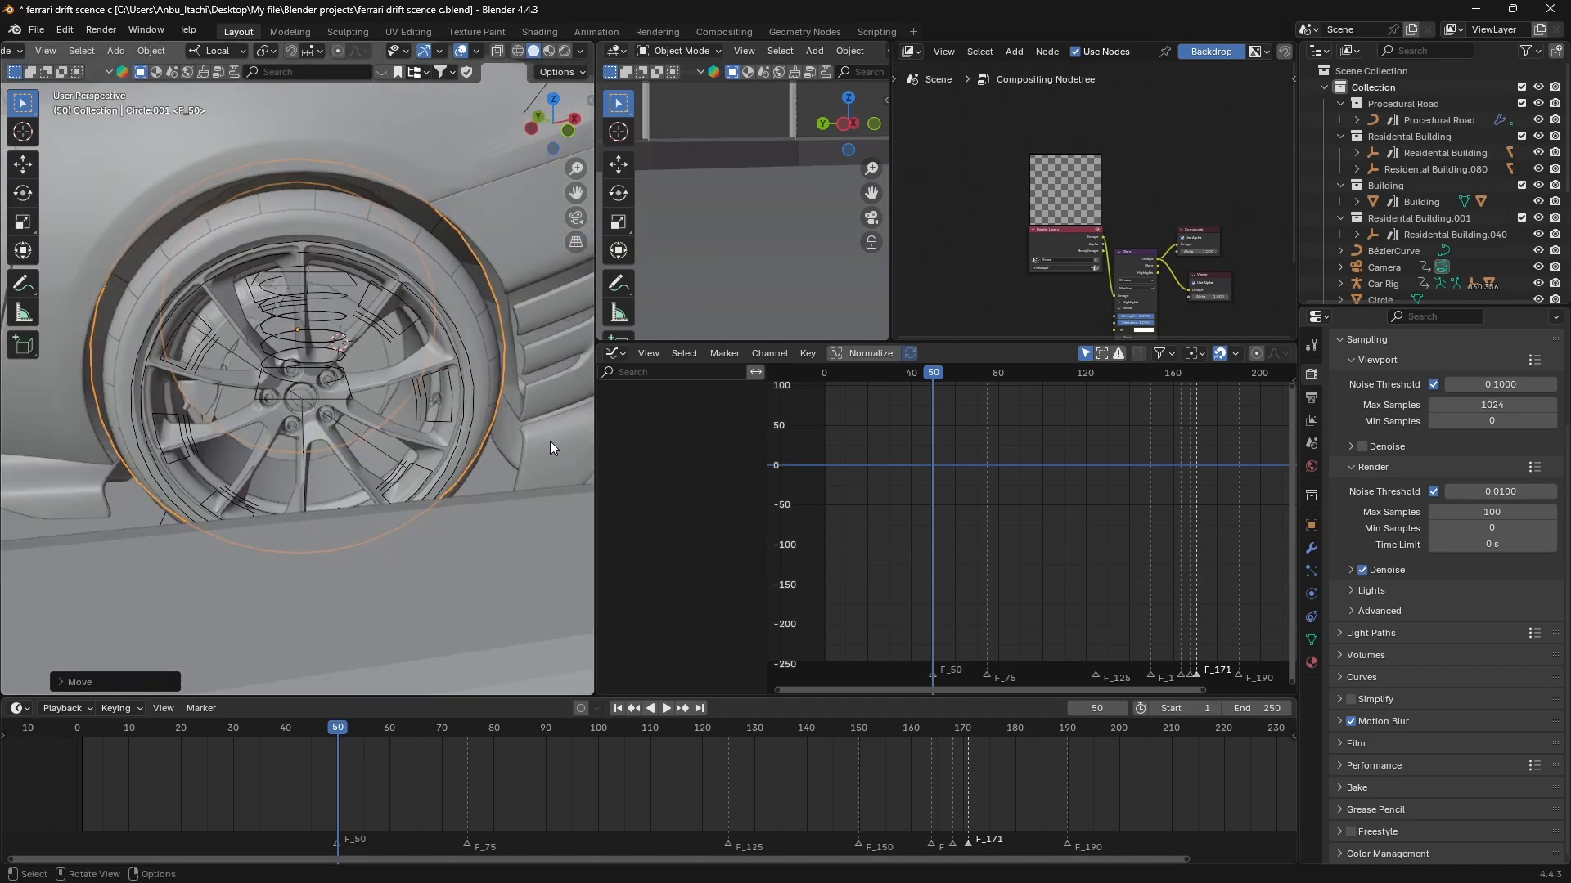
{"action": "key", "text": "g"}
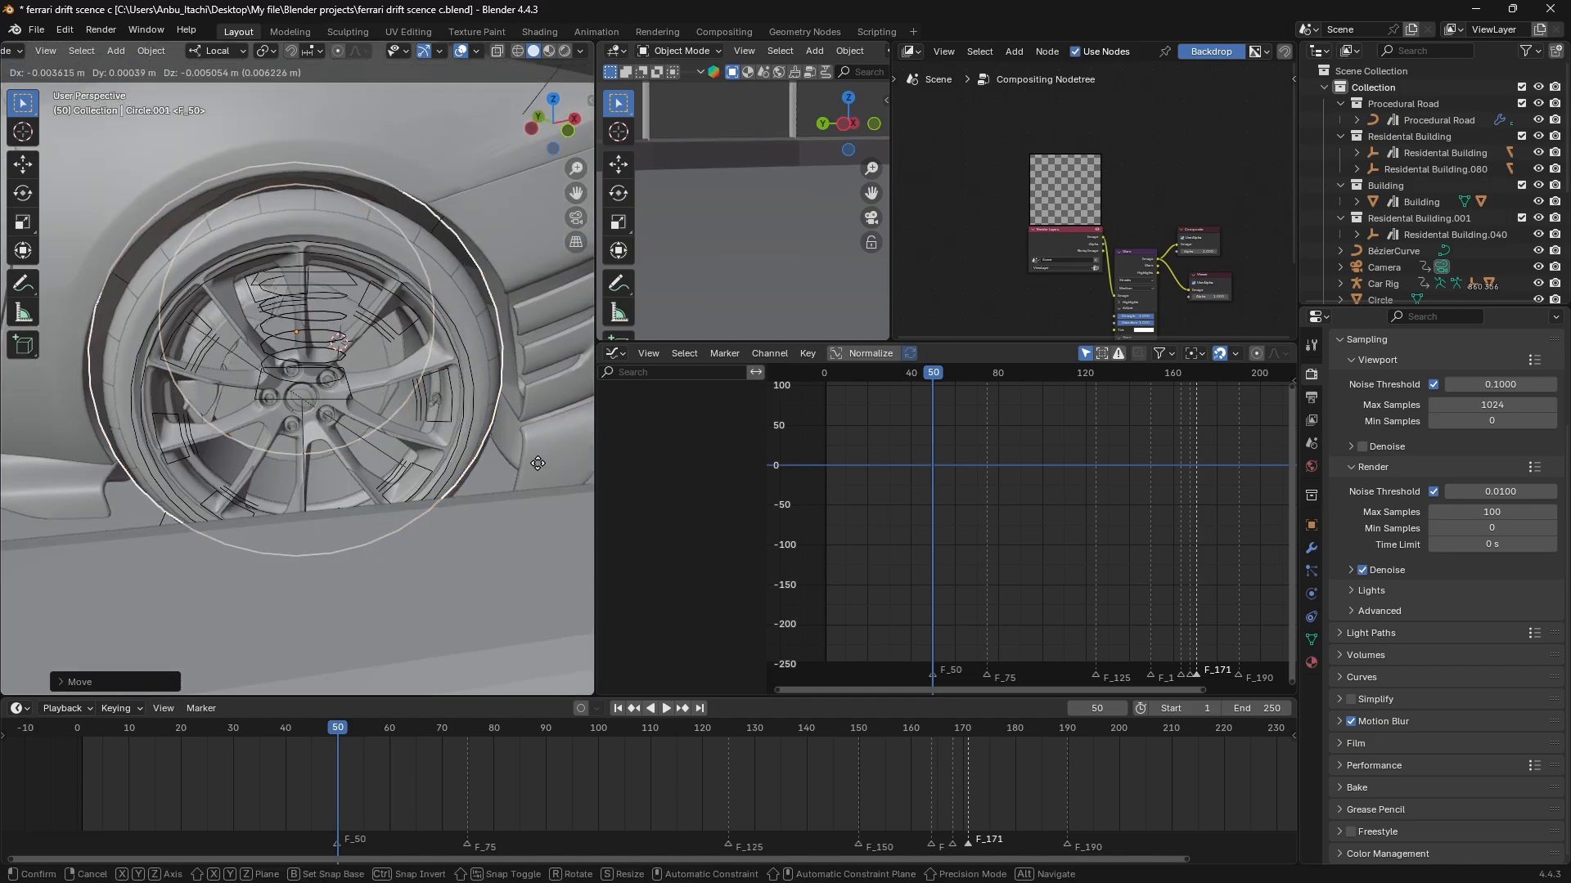
{"action": "left_click", "coordinate": [553, 550]}
Parent the original circle around the rear tyre to that tyre's mesh object.
{"action": "middle_click_drag", "start_coordinate": [497, 493], "coordinate": [252, 447]}
{"action": "scroll", "coordinate": [241, 464], "scroll_direction": "down", "scroll_amount": 2}
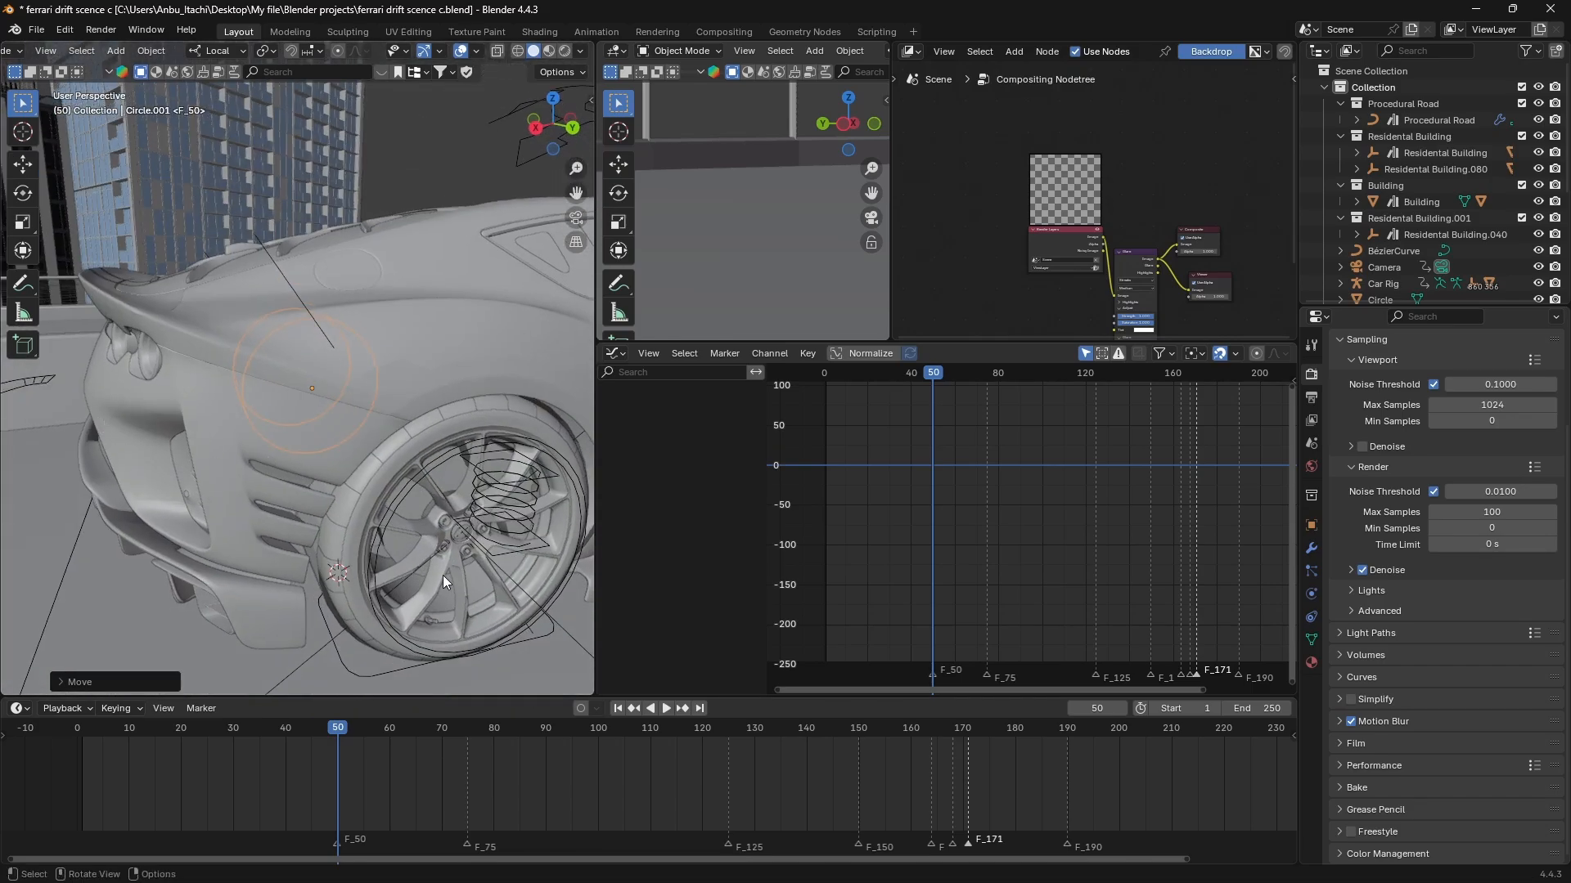
{"action": "middle_click_drag", "start_coordinate": [443, 575], "coordinate": [412, 545]}
{"action": "left_click", "coordinate": [306, 528]}
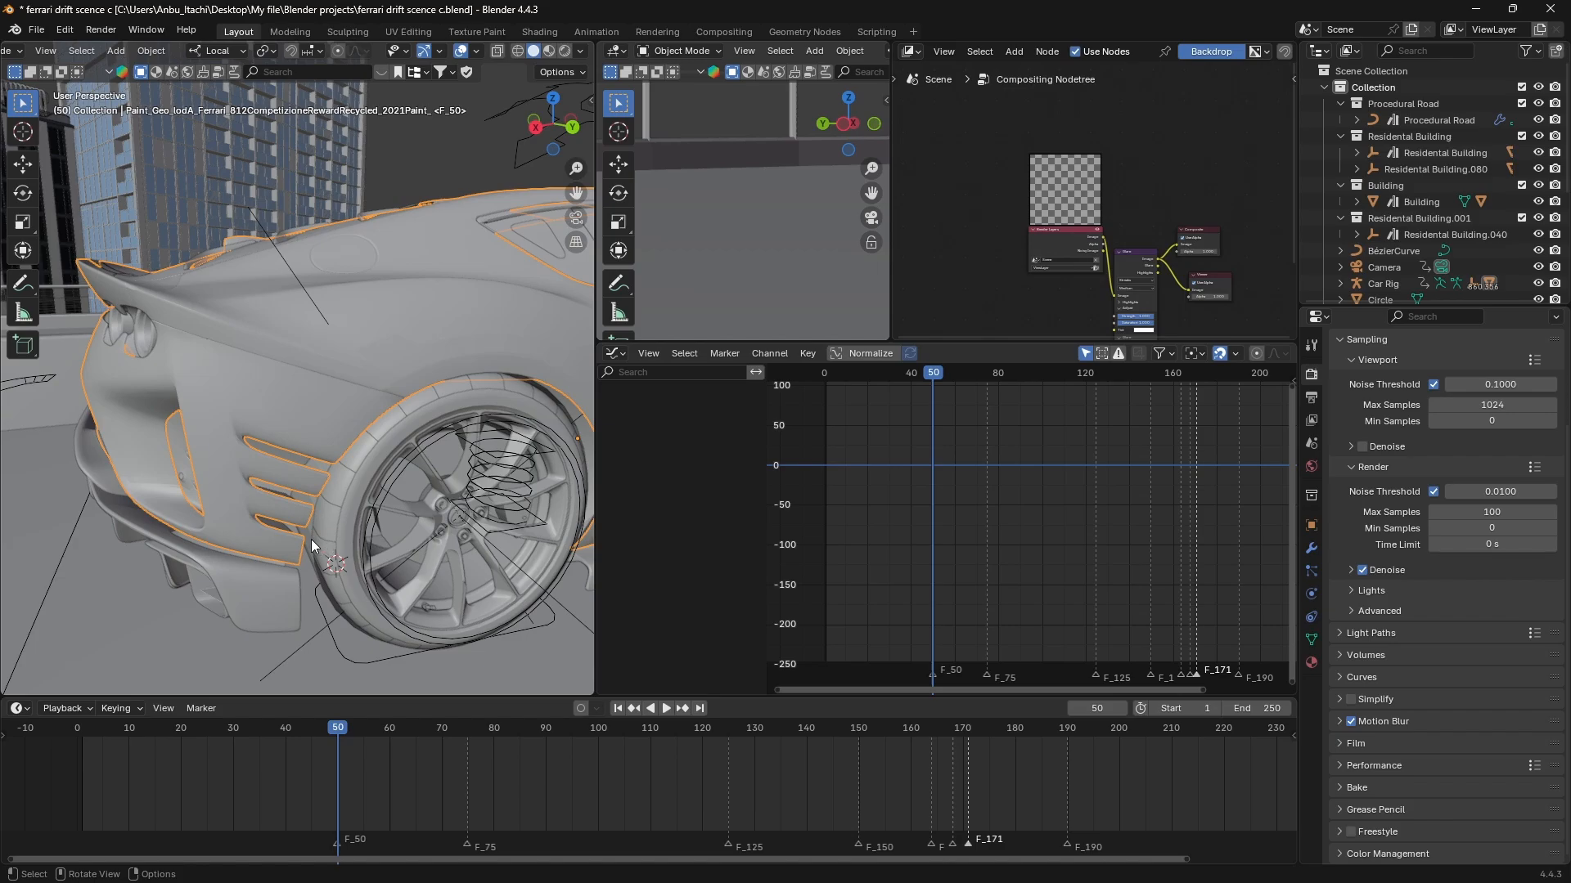
{"action": "left_click", "coordinate": [310, 538]}
{"action": "scroll", "coordinate": [311, 539], "scroll_direction": "up", "scroll_amount": 3}
{"action": "scroll", "coordinate": [312, 539], "scroll_direction": "up", "scroll_amount": 3}
{"action": "scroll", "coordinate": [313, 537], "scroll_direction": "down", "scroll_amount": 4}
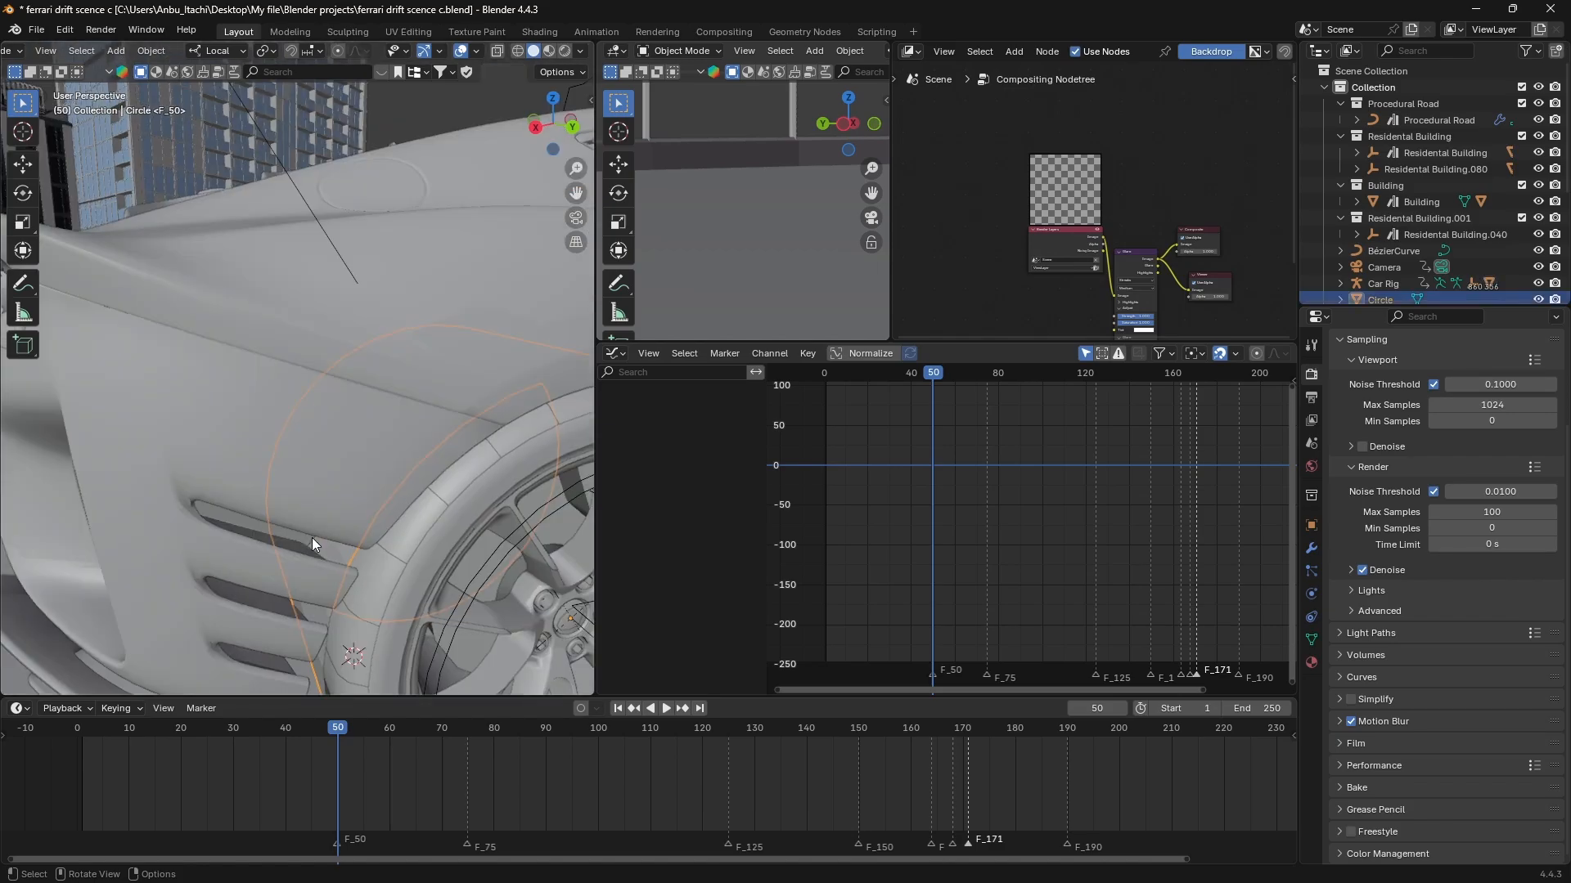
{"action": "middle_click_drag", "start_coordinate": [312, 538], "coordinate": [304, 519]}
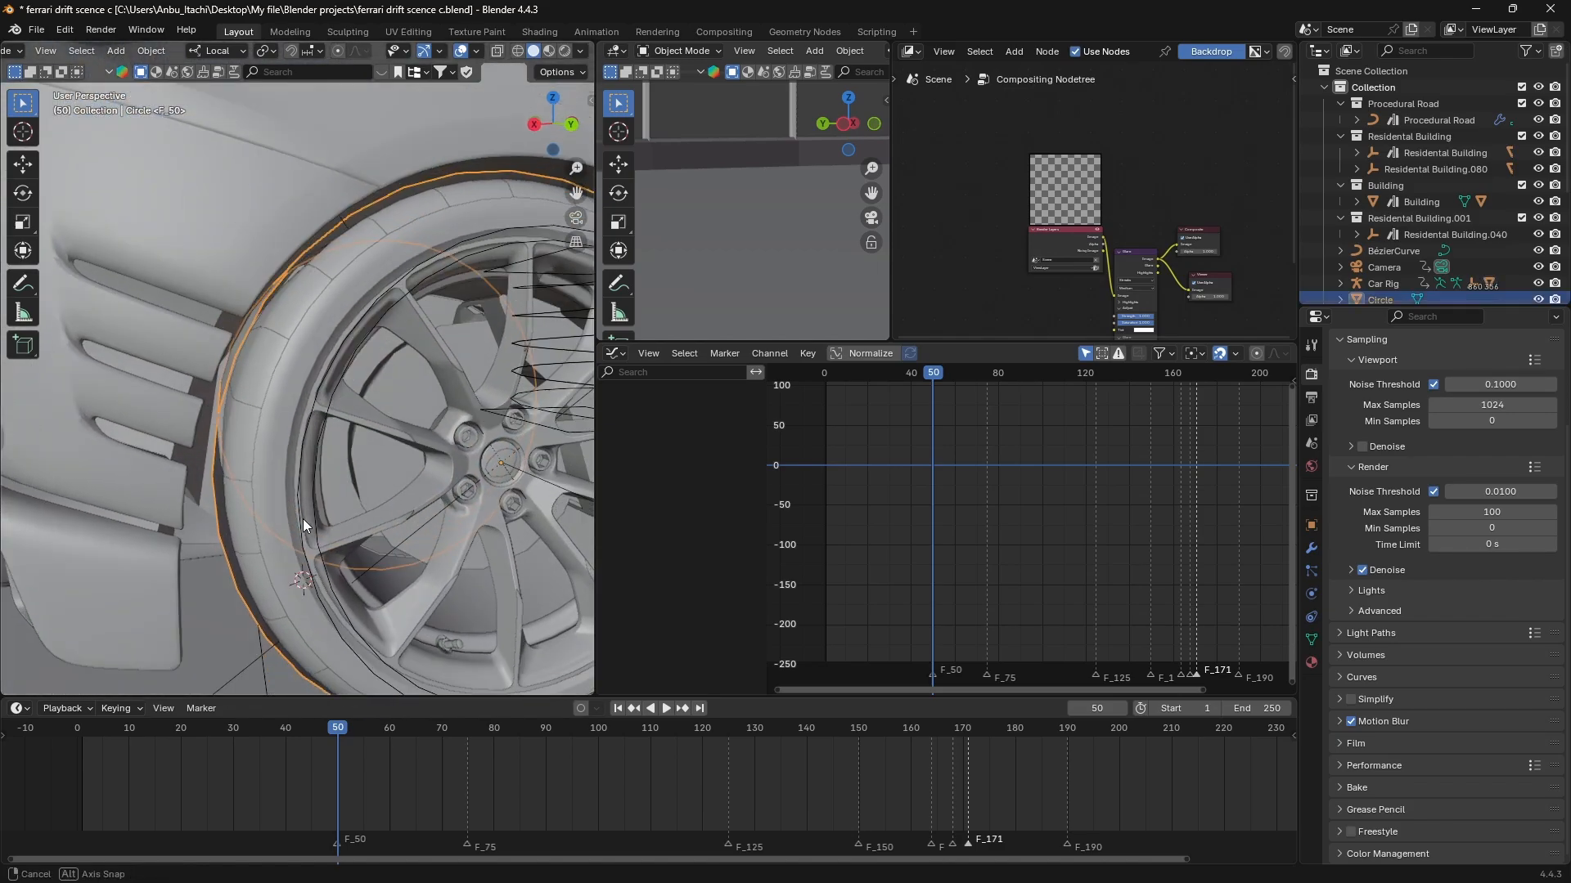
{"action": "left_click", "coordinate": [276, 468], "text": "shift"}
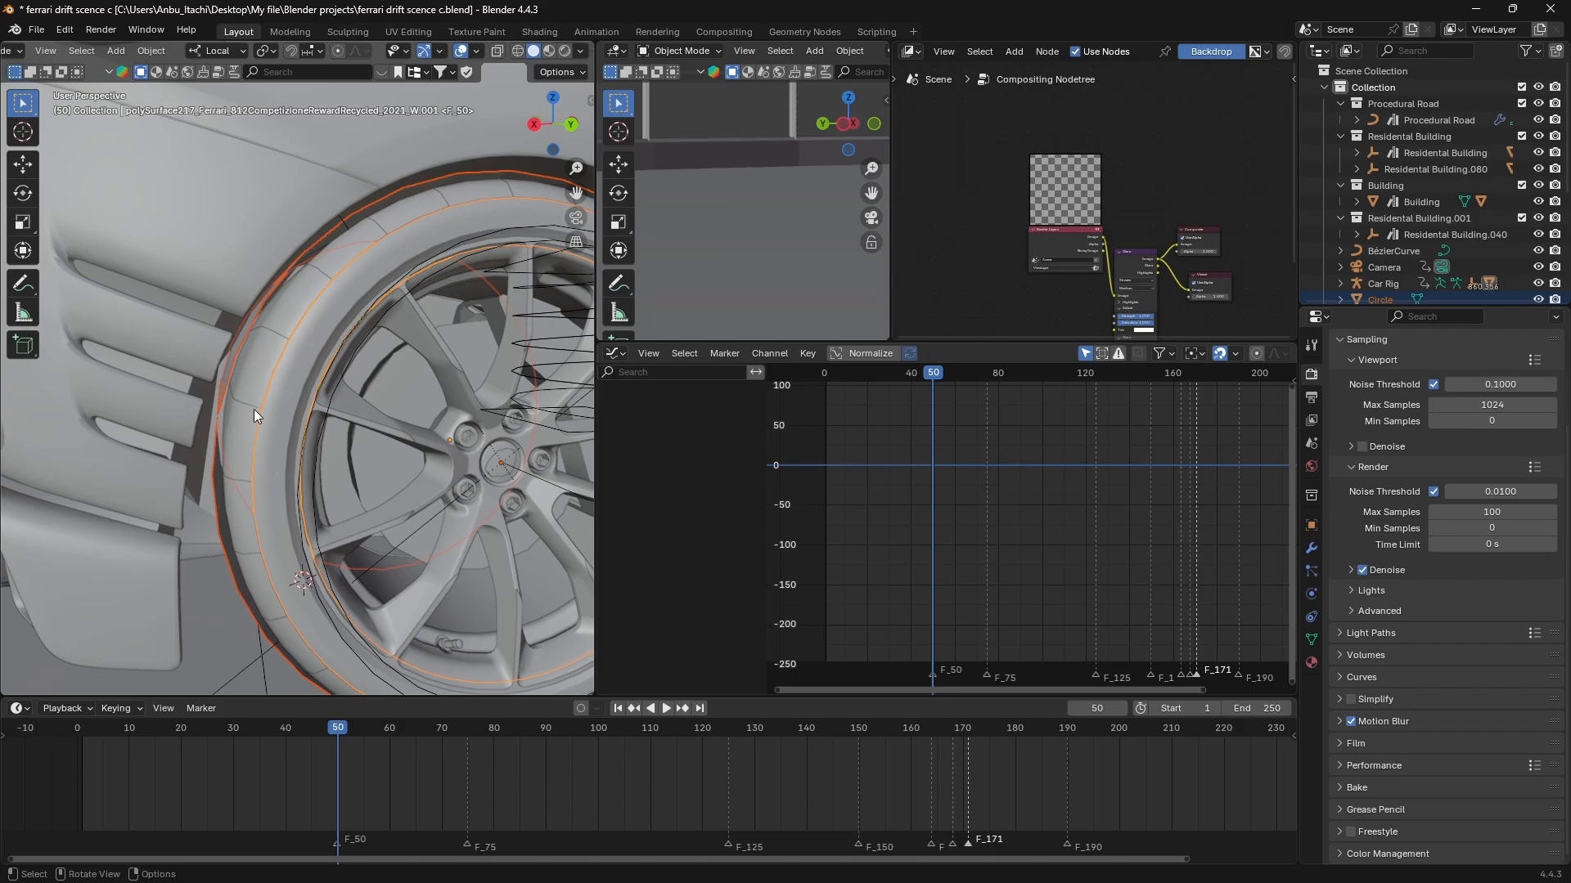
{"action": "middle_click_drag", "start_coordinate": [211, 381], "coordinate": [224, 369], "text": "shift"}
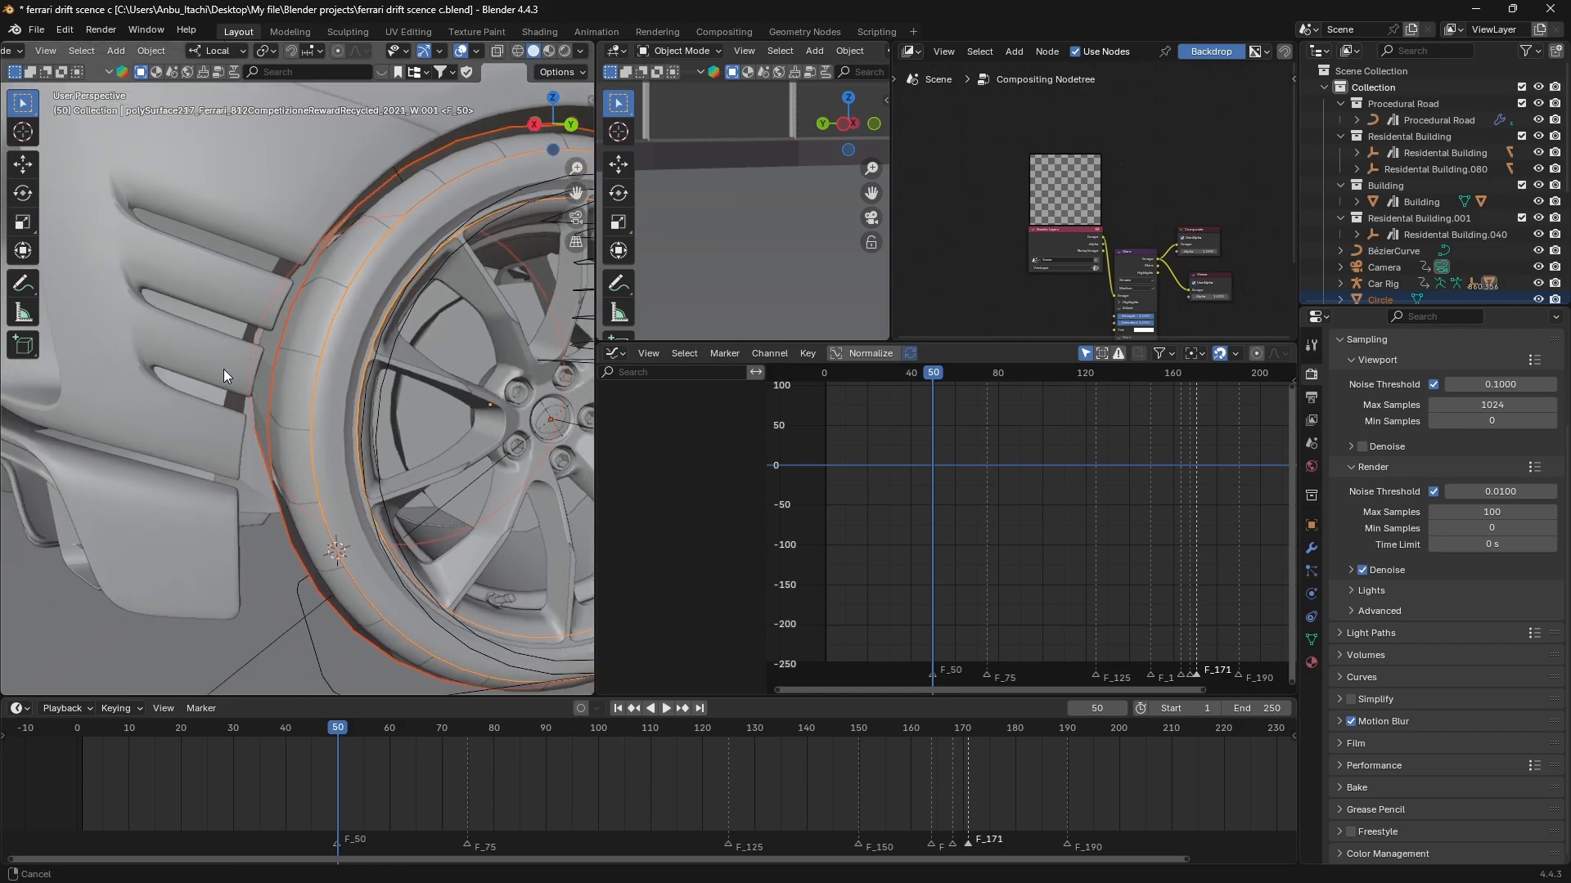
{"action": "key", "text": "ctrl+p"}
{"action": "left_click", "coordinate": [280, 427]}
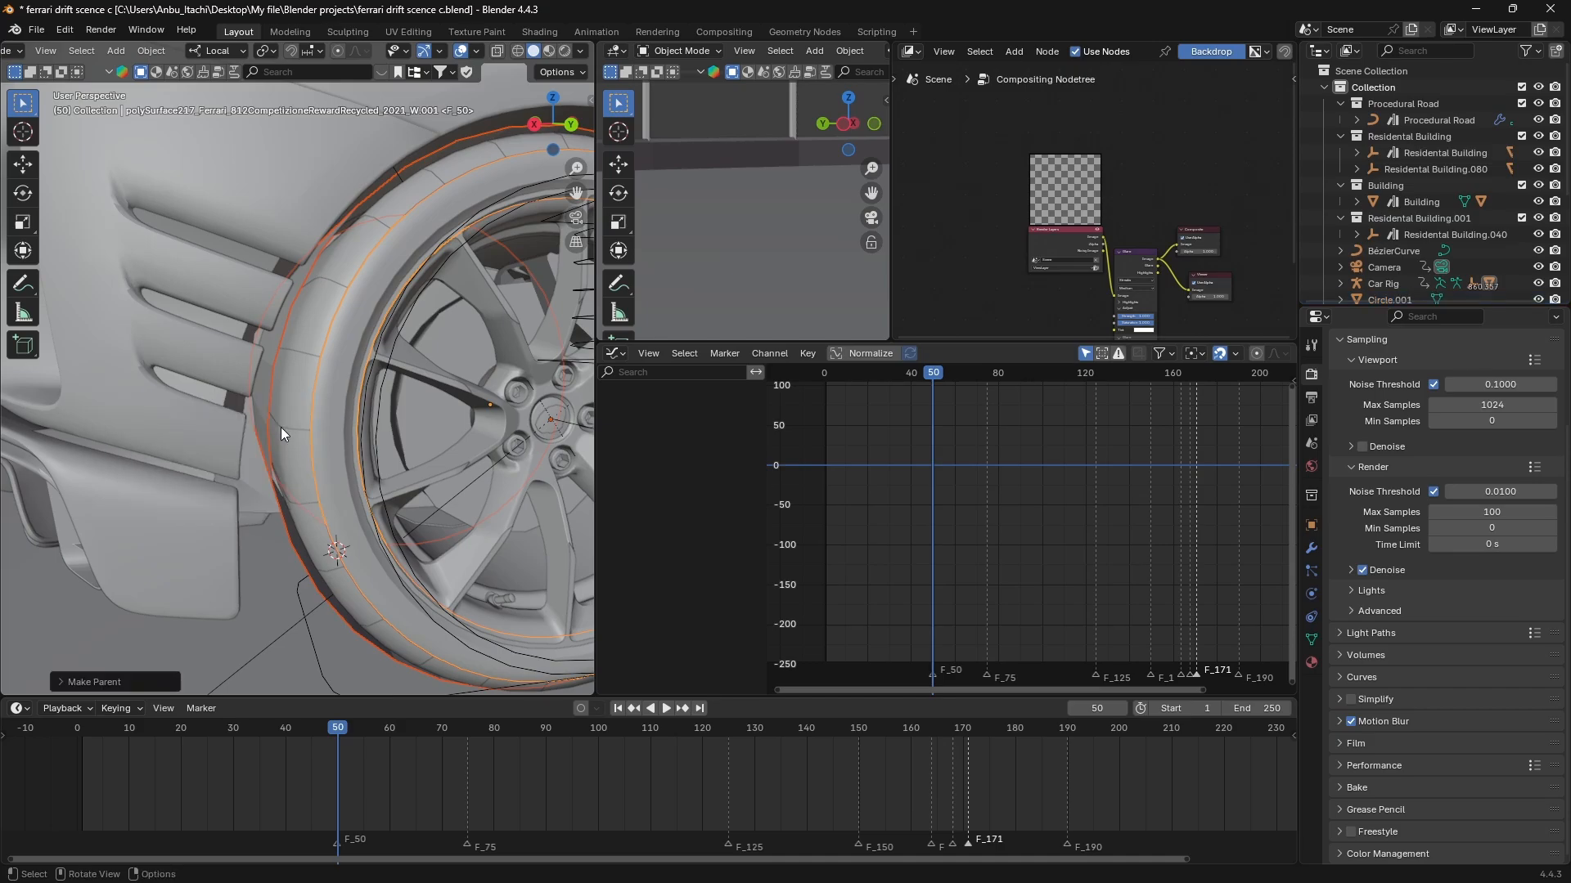
Play and scrub the animation around frame 50 to check that the parented circle follows the tyre.
{"action": "left_click", "coordinate": [320, 480]}
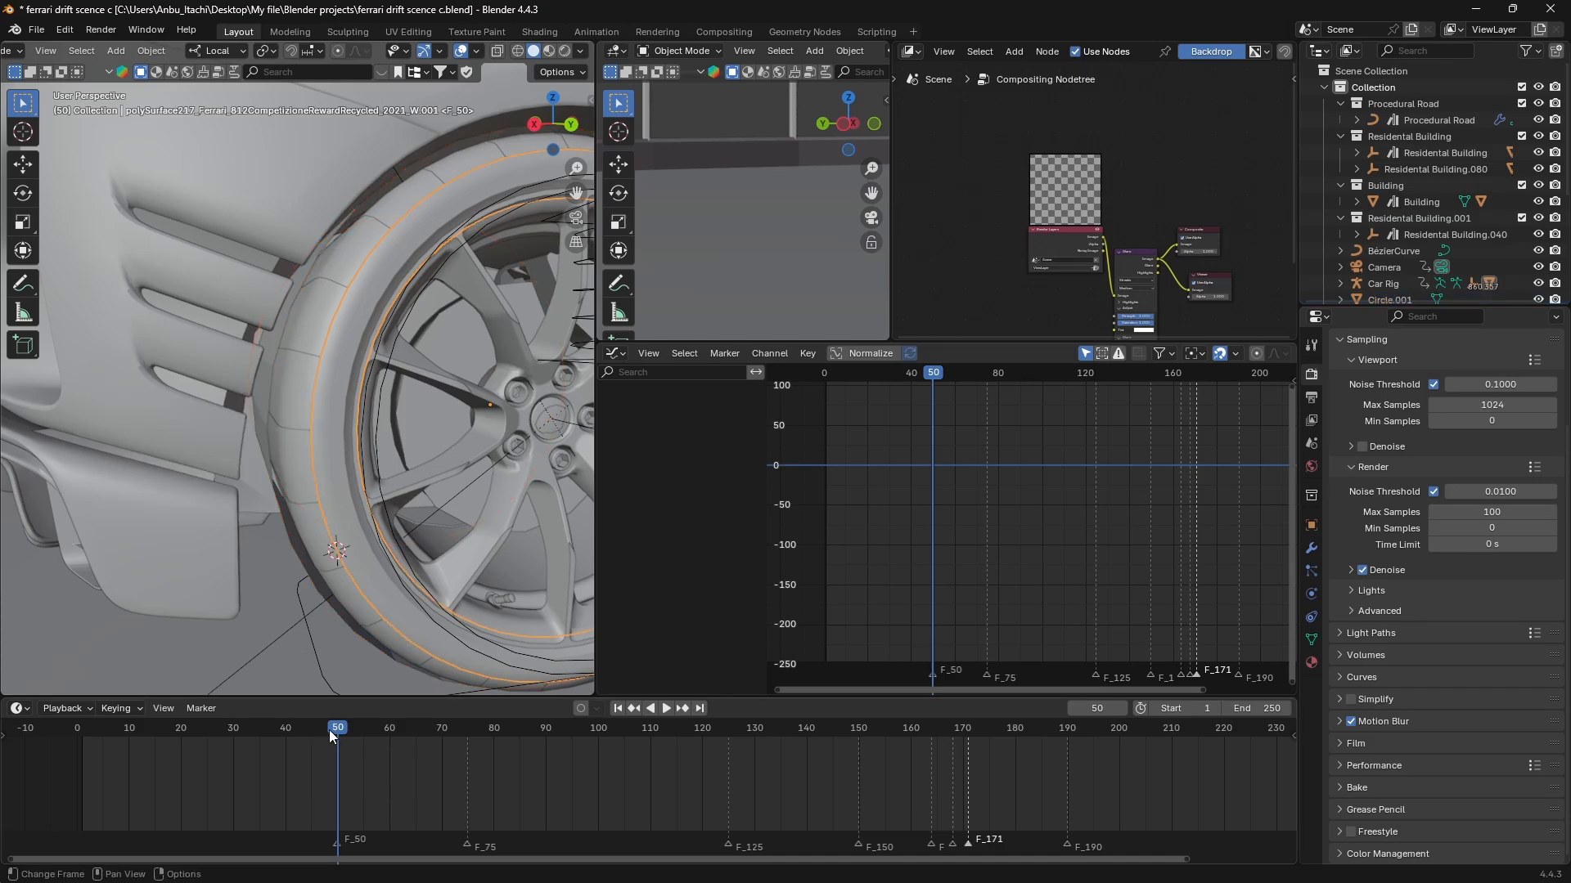
{"action": "key", "text": "space"}
{"action": "left_click_drag", "start_coordinate": [340, 730], "coordinate": [337, 730]}
Parent the duplicated circle on the opposite rear wheel to its tyre mesh, using the Object parent type.
{"action": "middle_click_drag", "start_coordinate": [297, 490], "coordinate": [528, 519]}
{"action": "scroll", "coordinate": [314, 470], "scroll_direction": "down", "scroll_amount": 5}
{"action": "scroll", "coordinate": [529, 518], "scroll_direction": "down", "scroll_amount": 2}
{"action": "scroll", "coordinate": [380, 382], "scroll_direction": "up", "scroll_amount": 6}
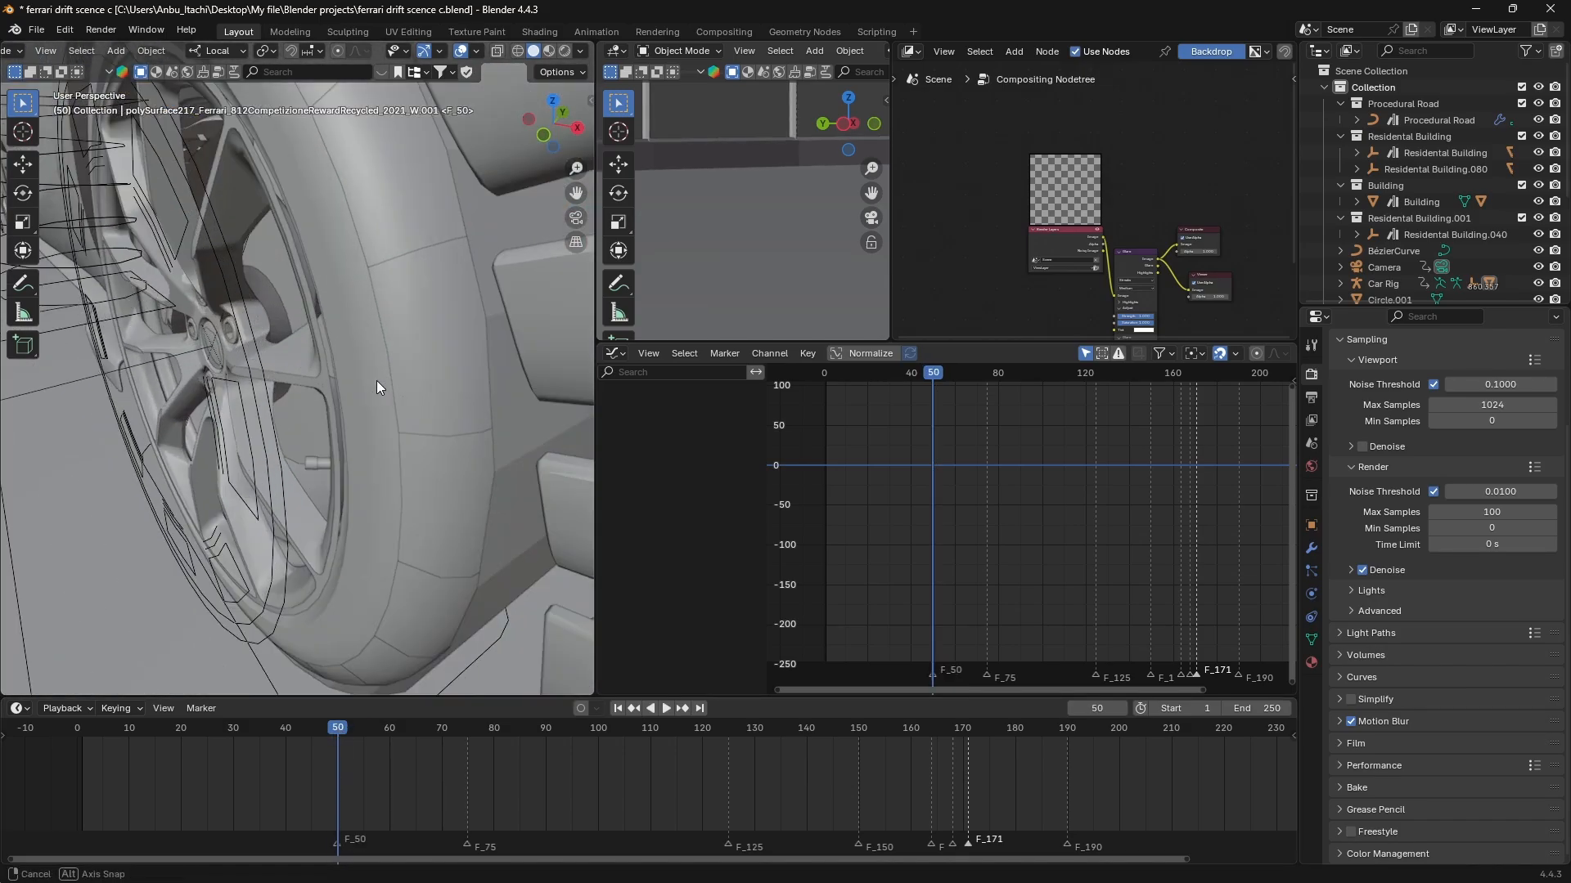
{"action": "left_click", "coordinate": [412, 404]}
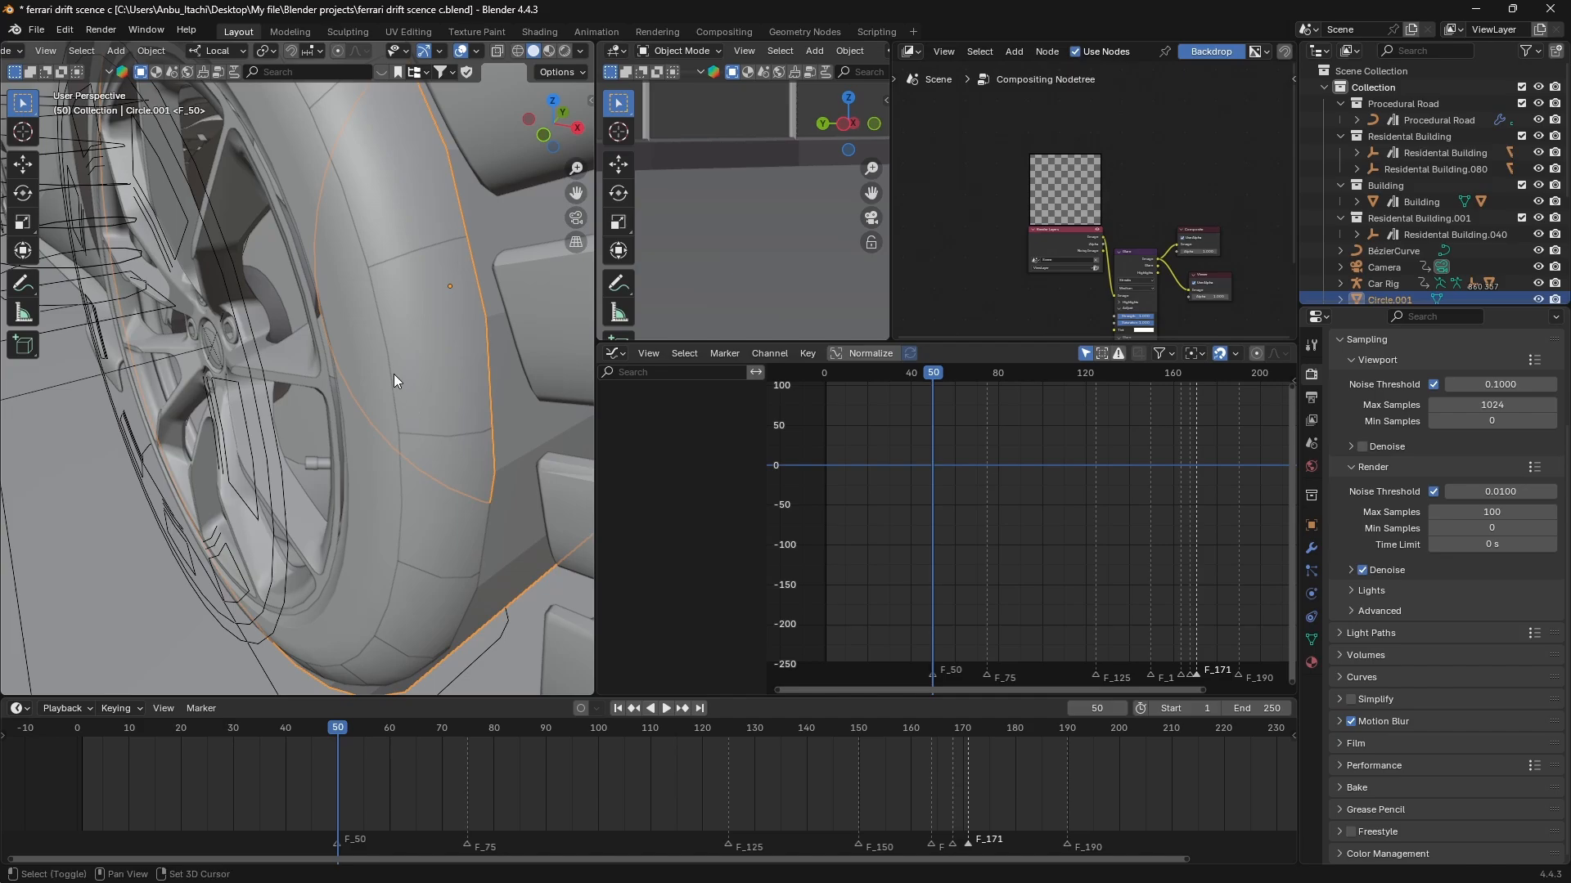
{"action": "left_click", "coordinate": [355, 345]}
{"action": "key", "text": "ctrl+p"}
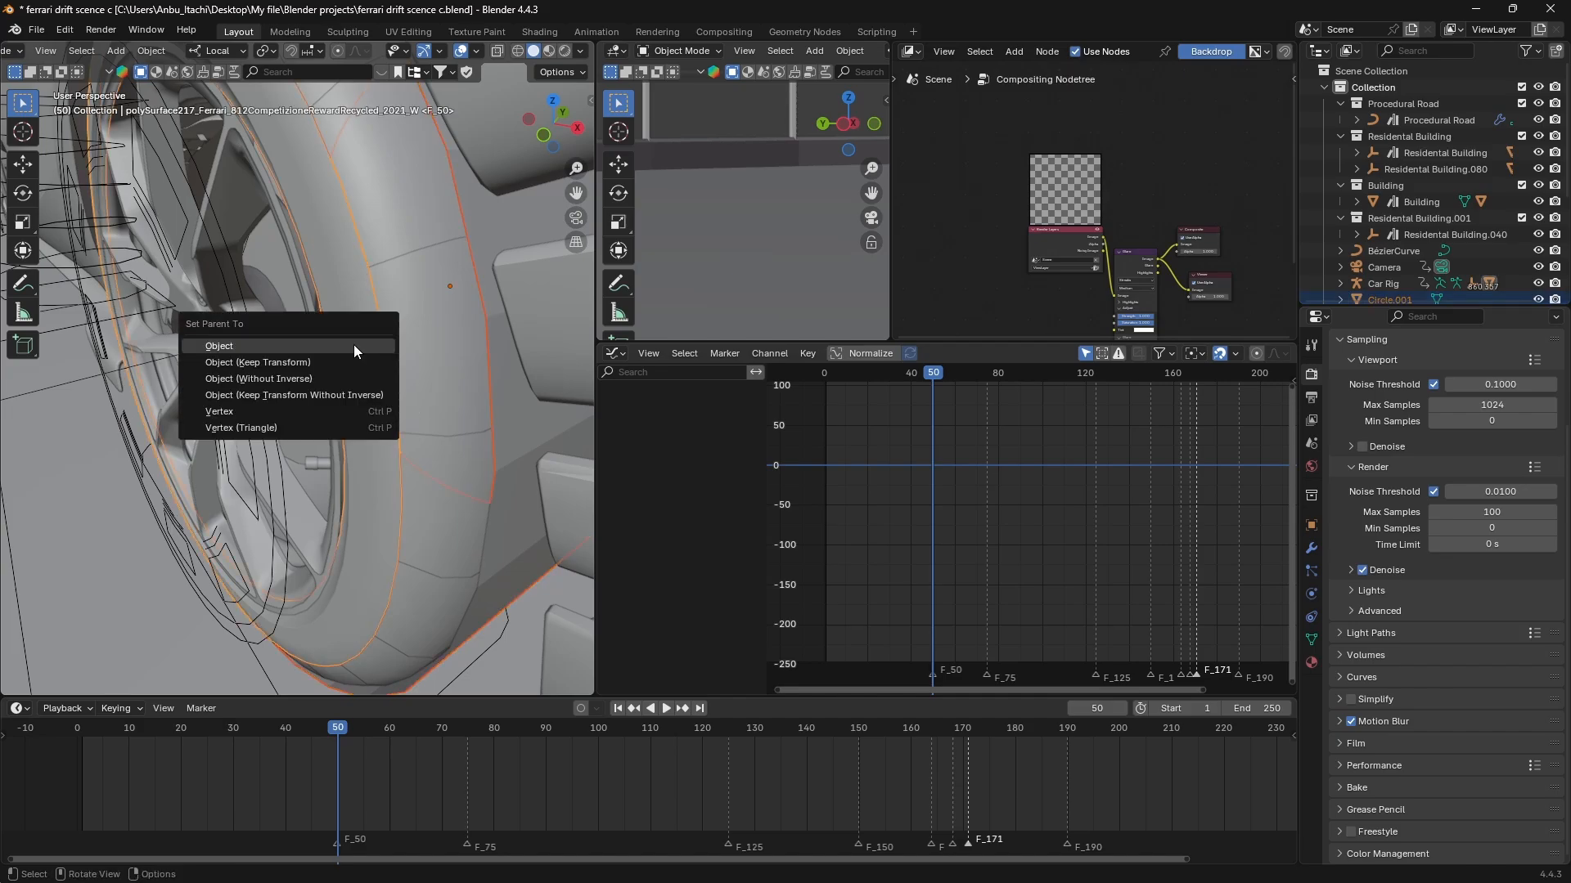
{"action": "left_click", "coordinate": [354, 345]}
Select the original circle around the rear tyre and apply the Quick Smoke effect to it.
{"action": "scroll", "coordinate": [354, 345], "scroll_direction": "down", "scroll_amount": 4}
{"action": "middle_click_drag", "start_coordinate": [353, 344], "coordinate": [119, 347]}
{"action": "scroll", "coordinate": [119, 348], "scroll_direction": "down", "scroll_amount": 6}
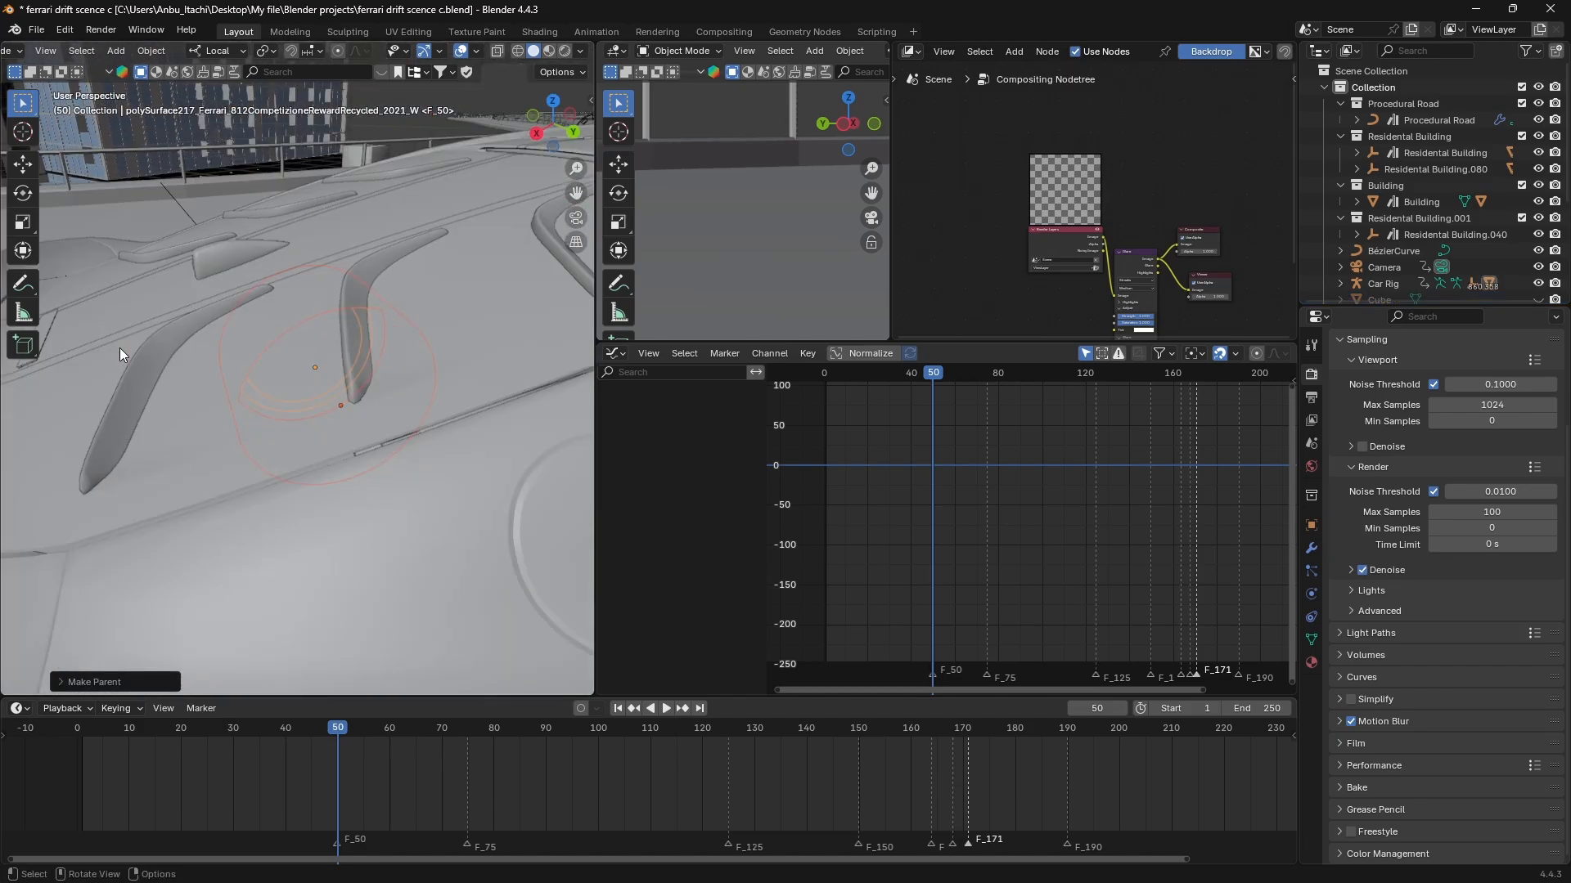
{"action": "middle_click_drag", "start_coordinate": [253, 541], "coordinate": [313, 427]}
{"action": "left_click", "coordinate": [326, 453]}
{"action": "left_click", "coordinate": [318, 433]}
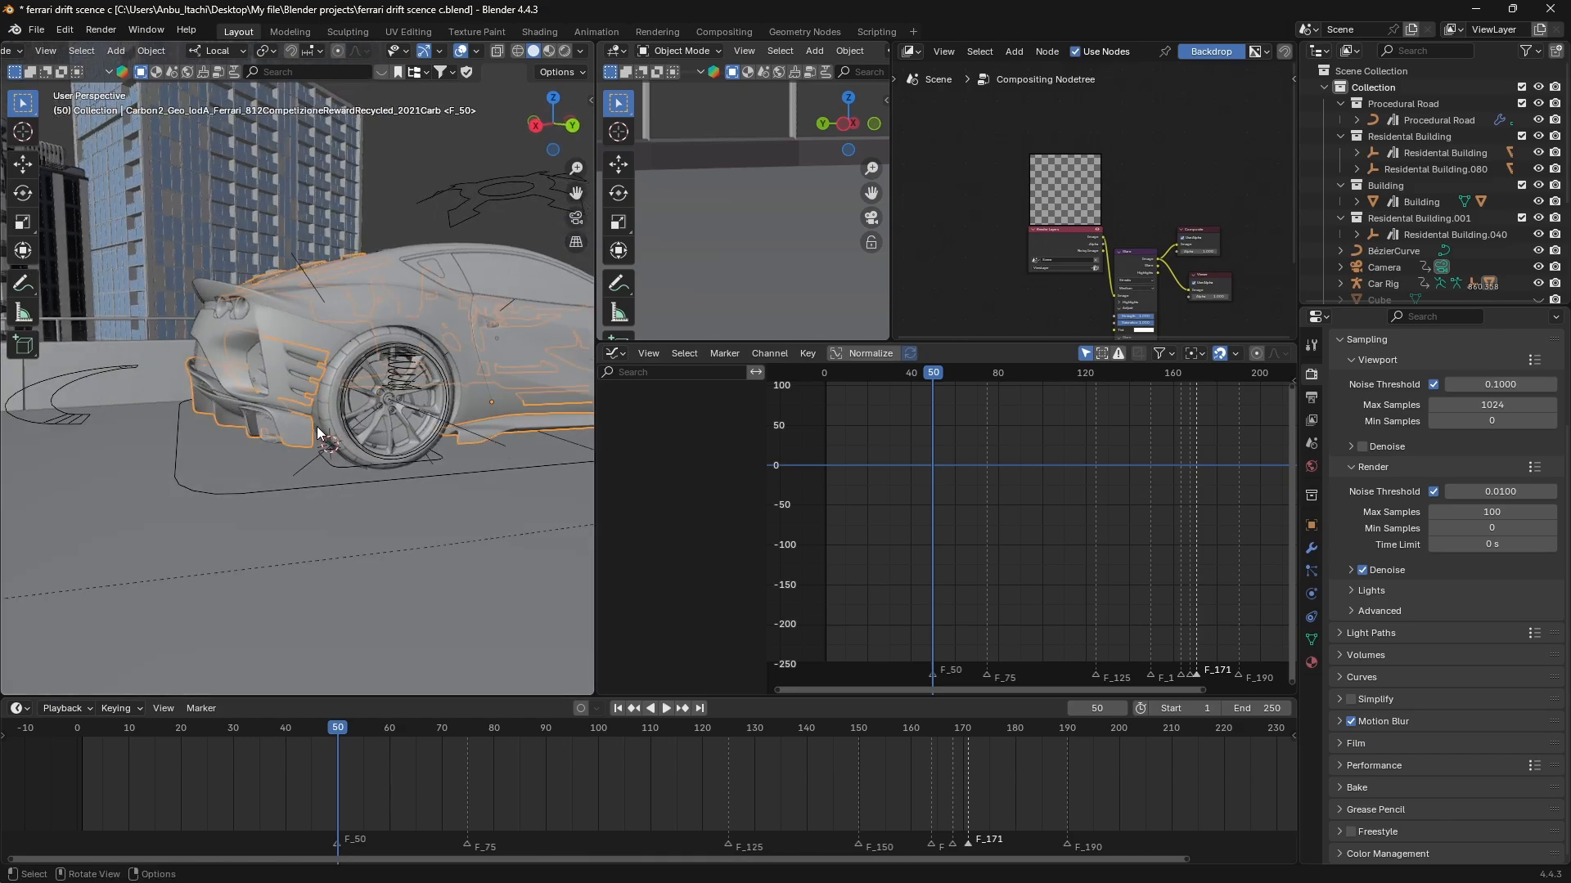
{"action": "scroll", "coordinate": [319, 430], "scroll_direction": "up", "scroll_amount": 10}
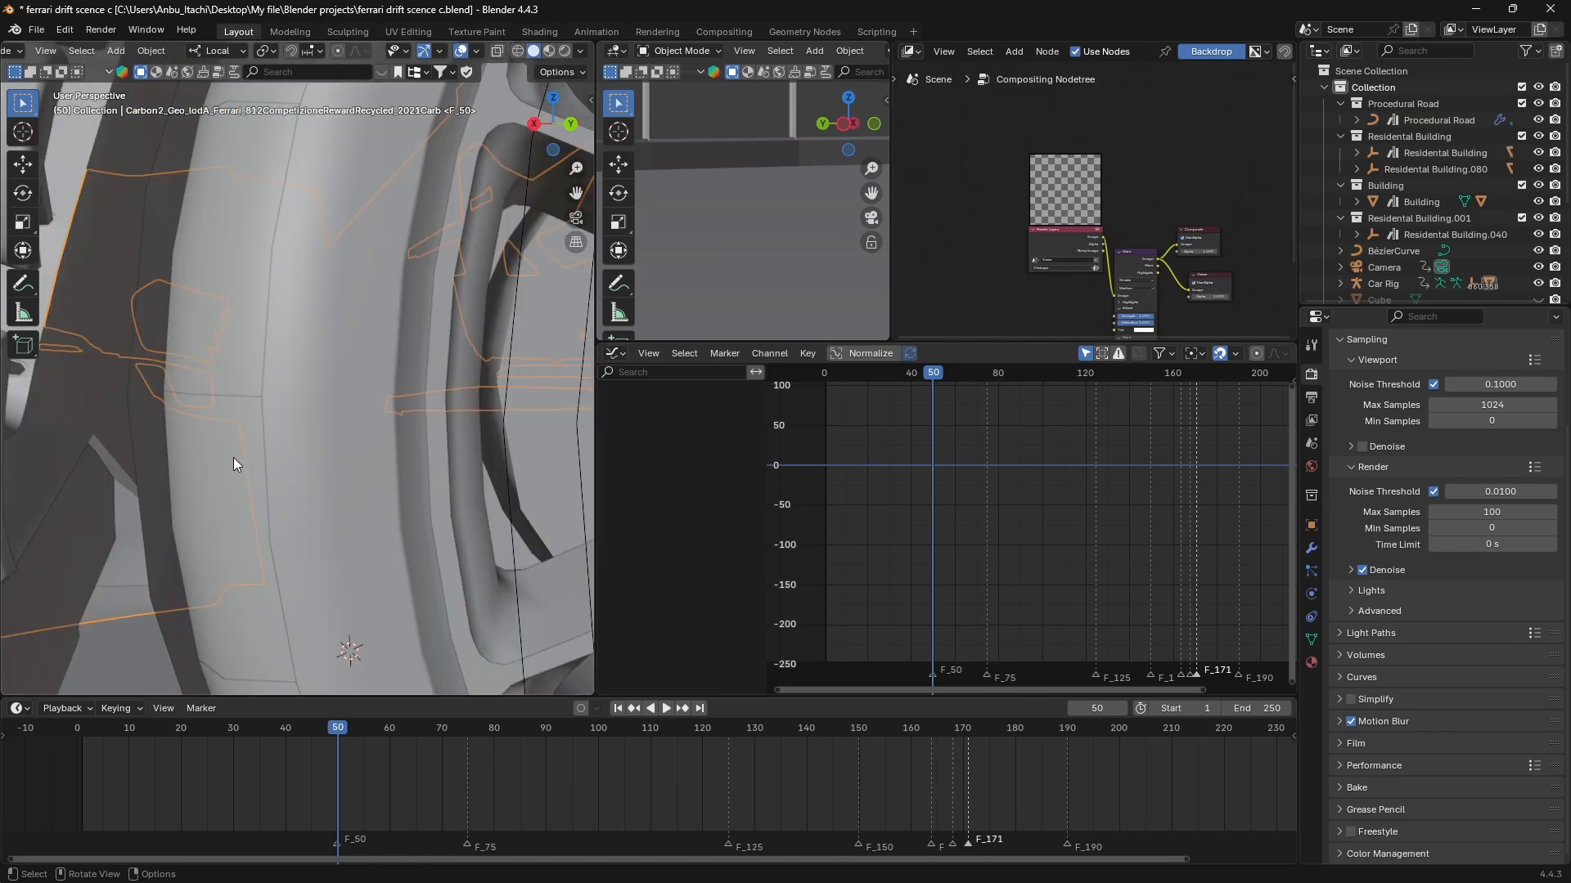
{"action": "left_click", "coordinate": [131, 416]}
{"action": "scroll", "coordinate": [133, 416], "scroll_direction": "down", "scroll_amount": 8}
{"action": "middle_click_drag", "start_coordinate": [287, 392], "coordinate": [304, 372]}
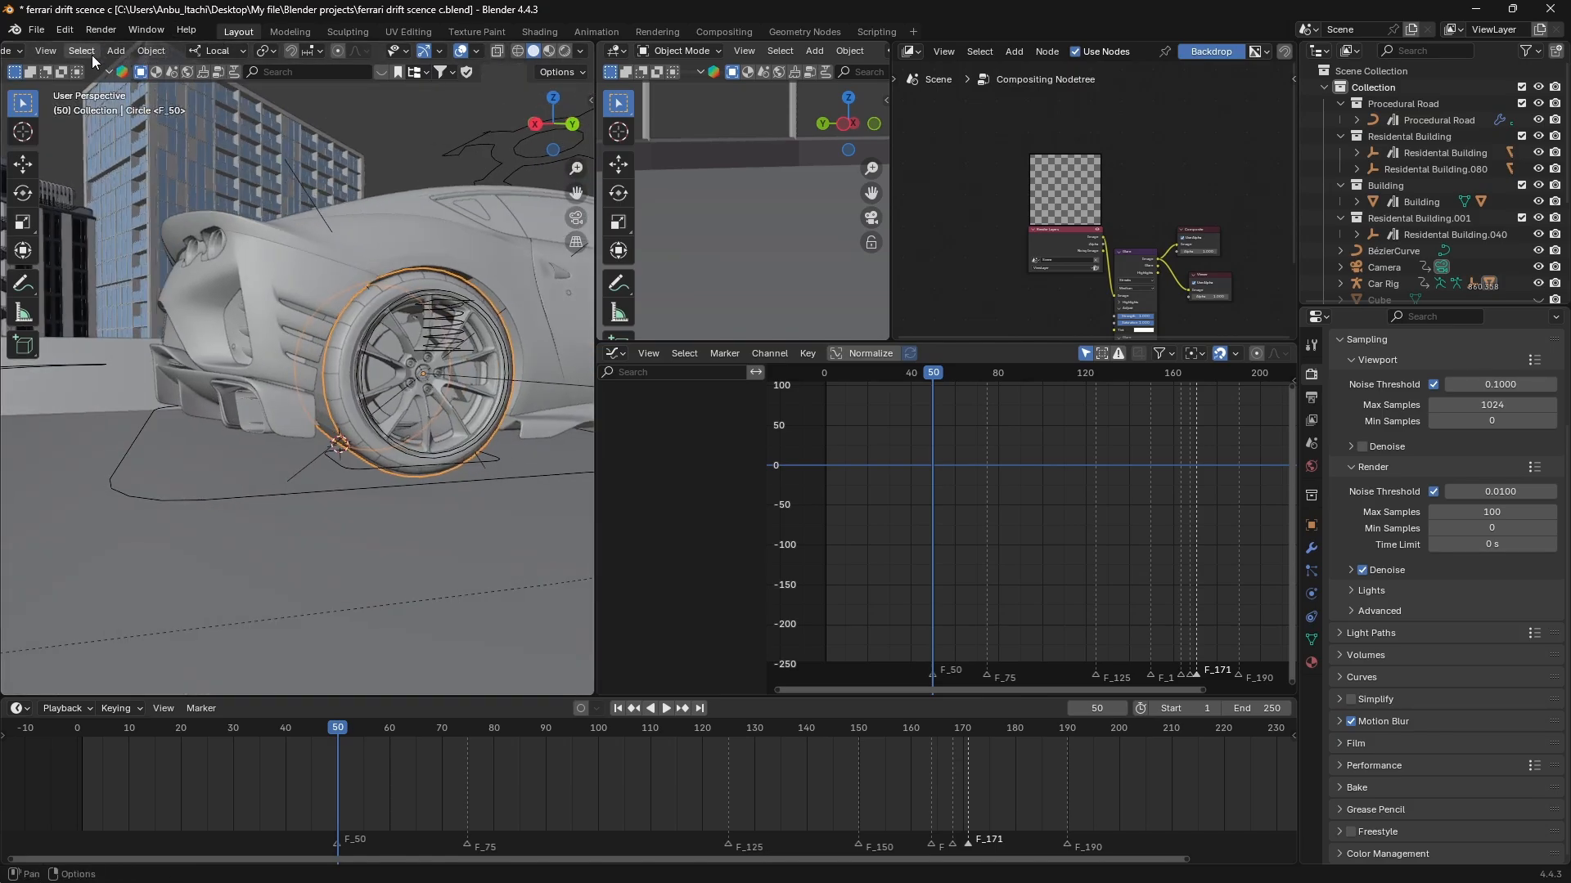
{"action": "left_click", "coordinate": [148, 51]}
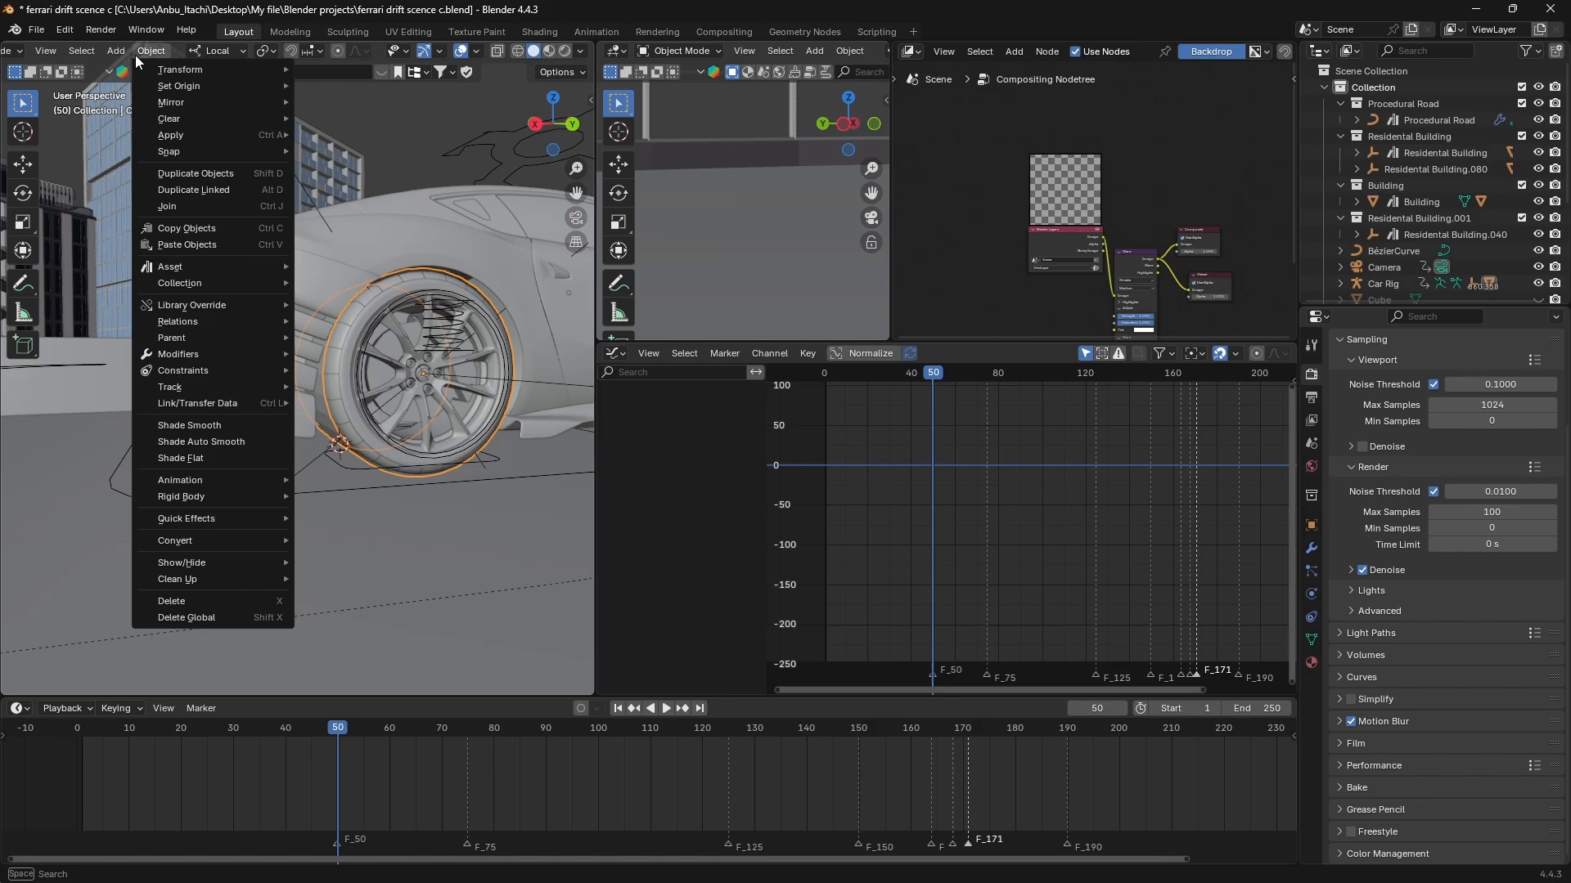
{"action": "mouse_move", "coordinate": [173, 520]}
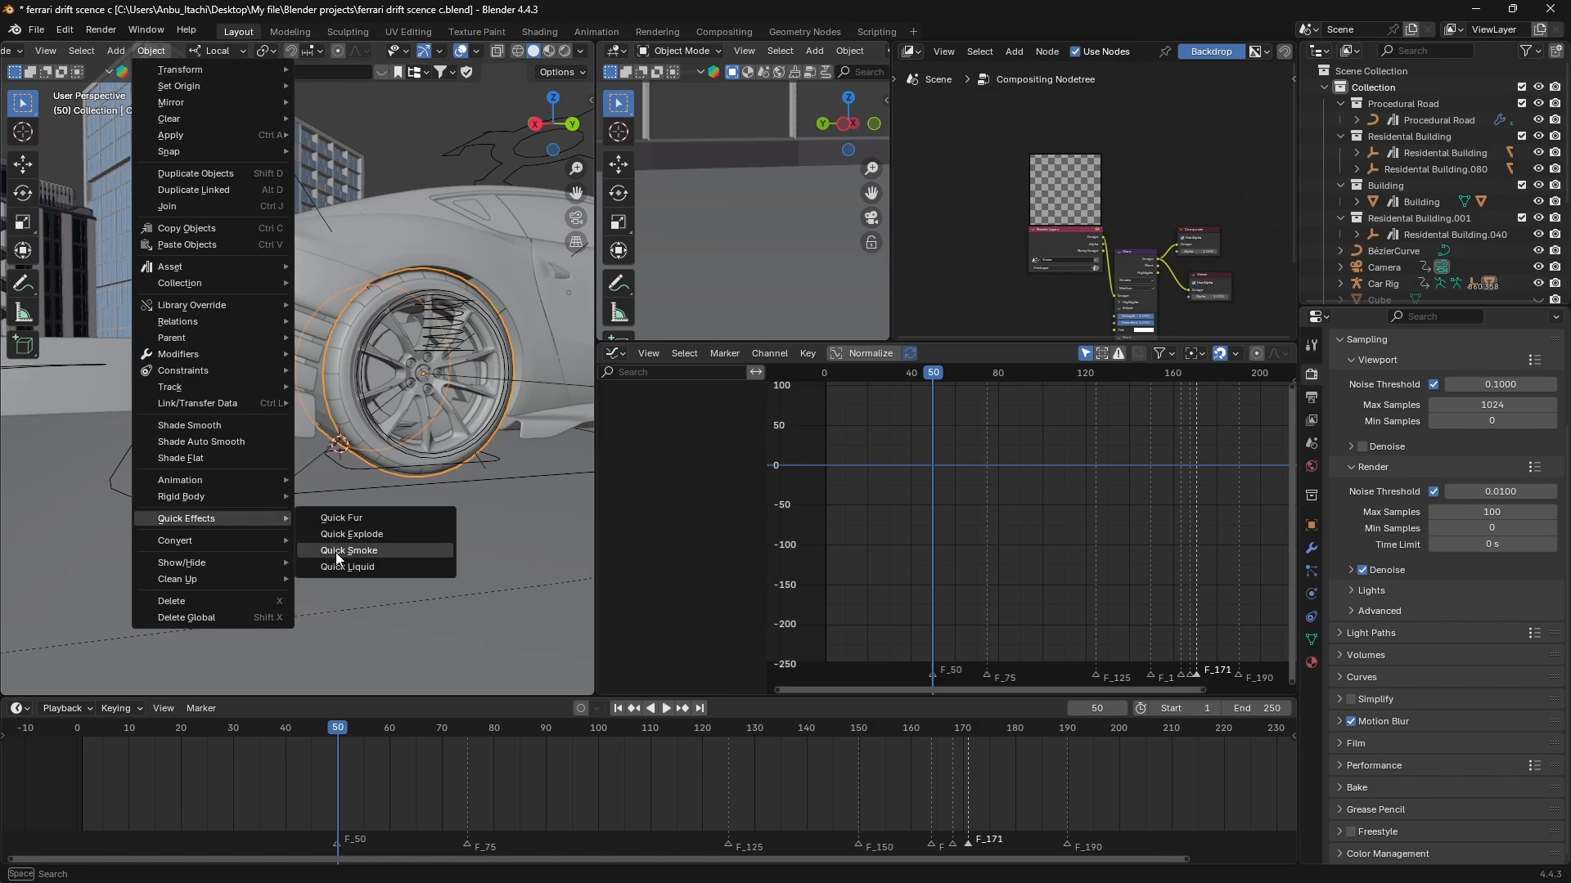
{"action": "left_click", "coordinate": [374, 551]}
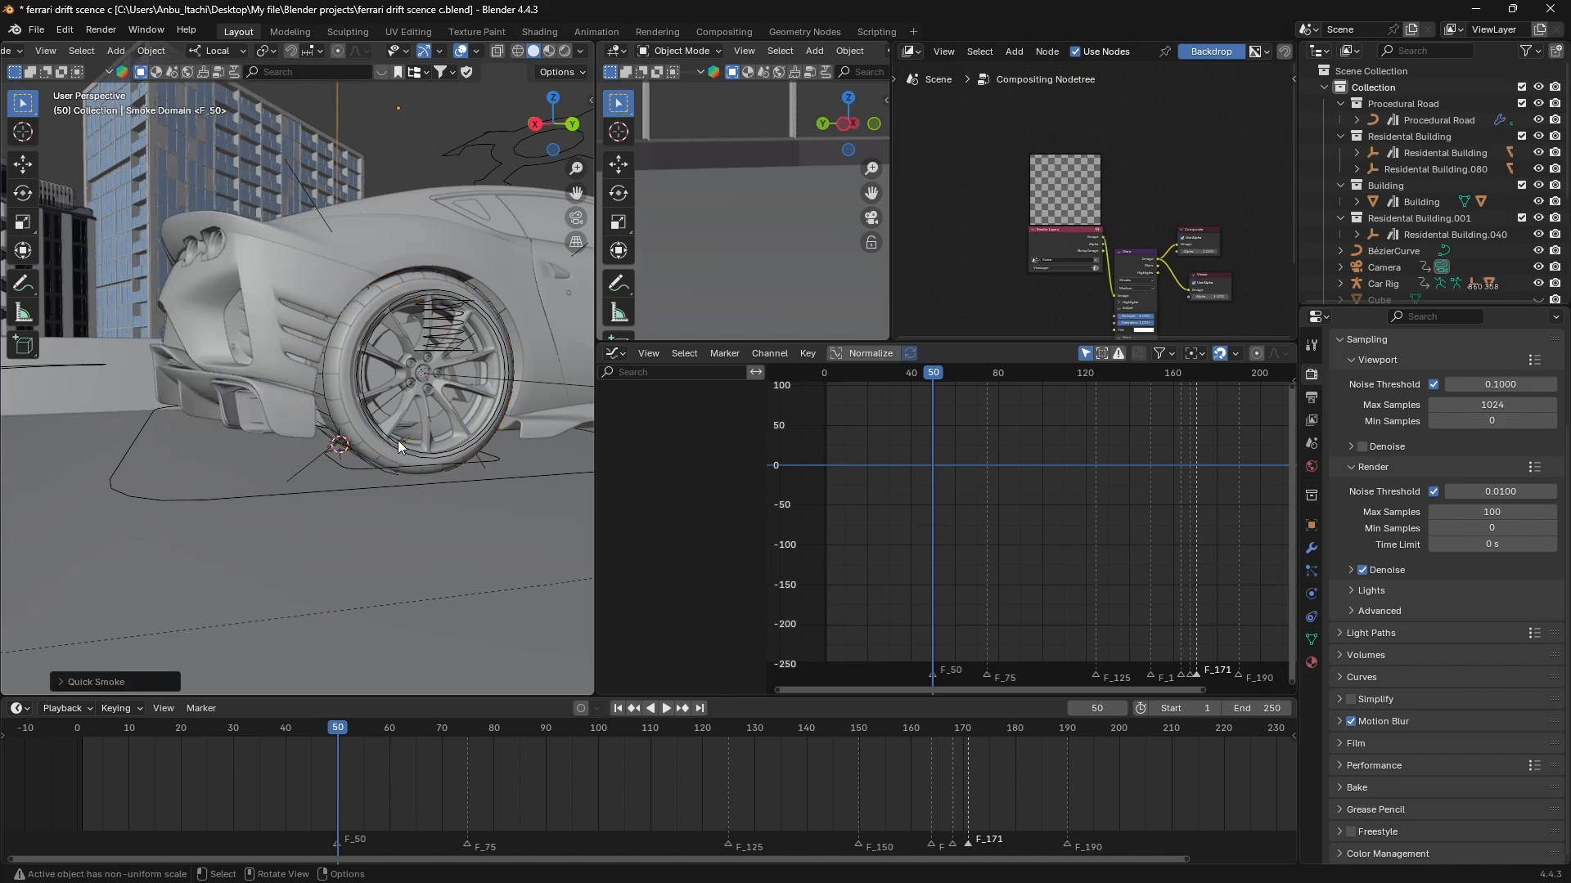
Play the animation through to frame 224 to examine the car's path relative to the smoke domain.
{"action": "scroll", "coordinate": [398, 441], "scroll_direction": "down", "scroll_amount": 5}
{"action": "middle_click_drag", "start_coordinate": [399, 441], "coordinate": [321, 423]}
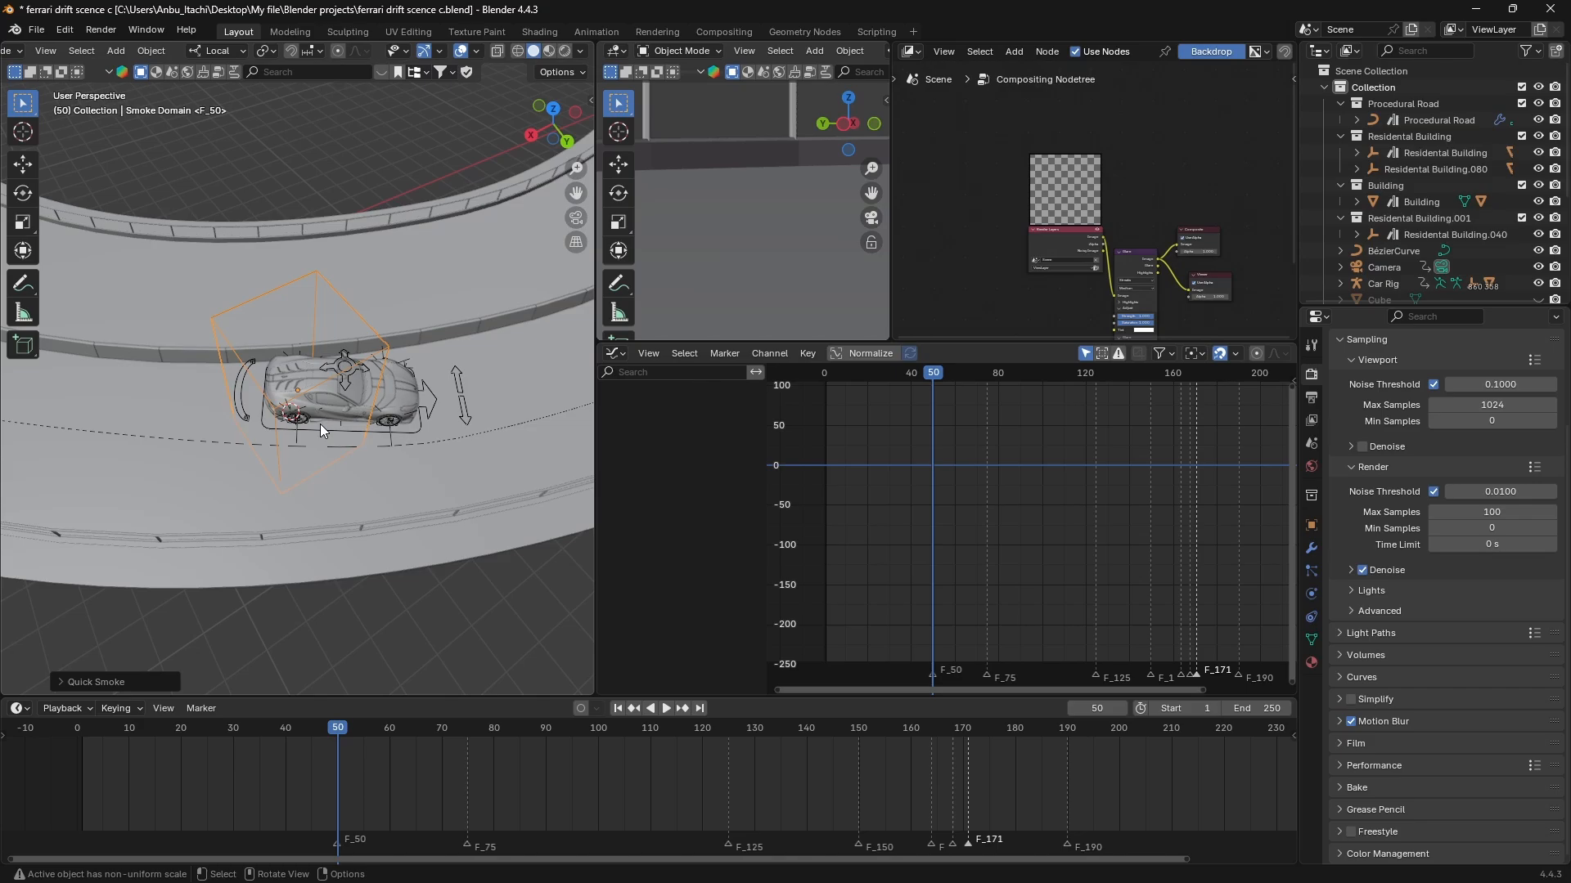
{"action": "scroll", "coordinate": [319, 424], "scroll_direction": "down", "scroll_amount": 8}
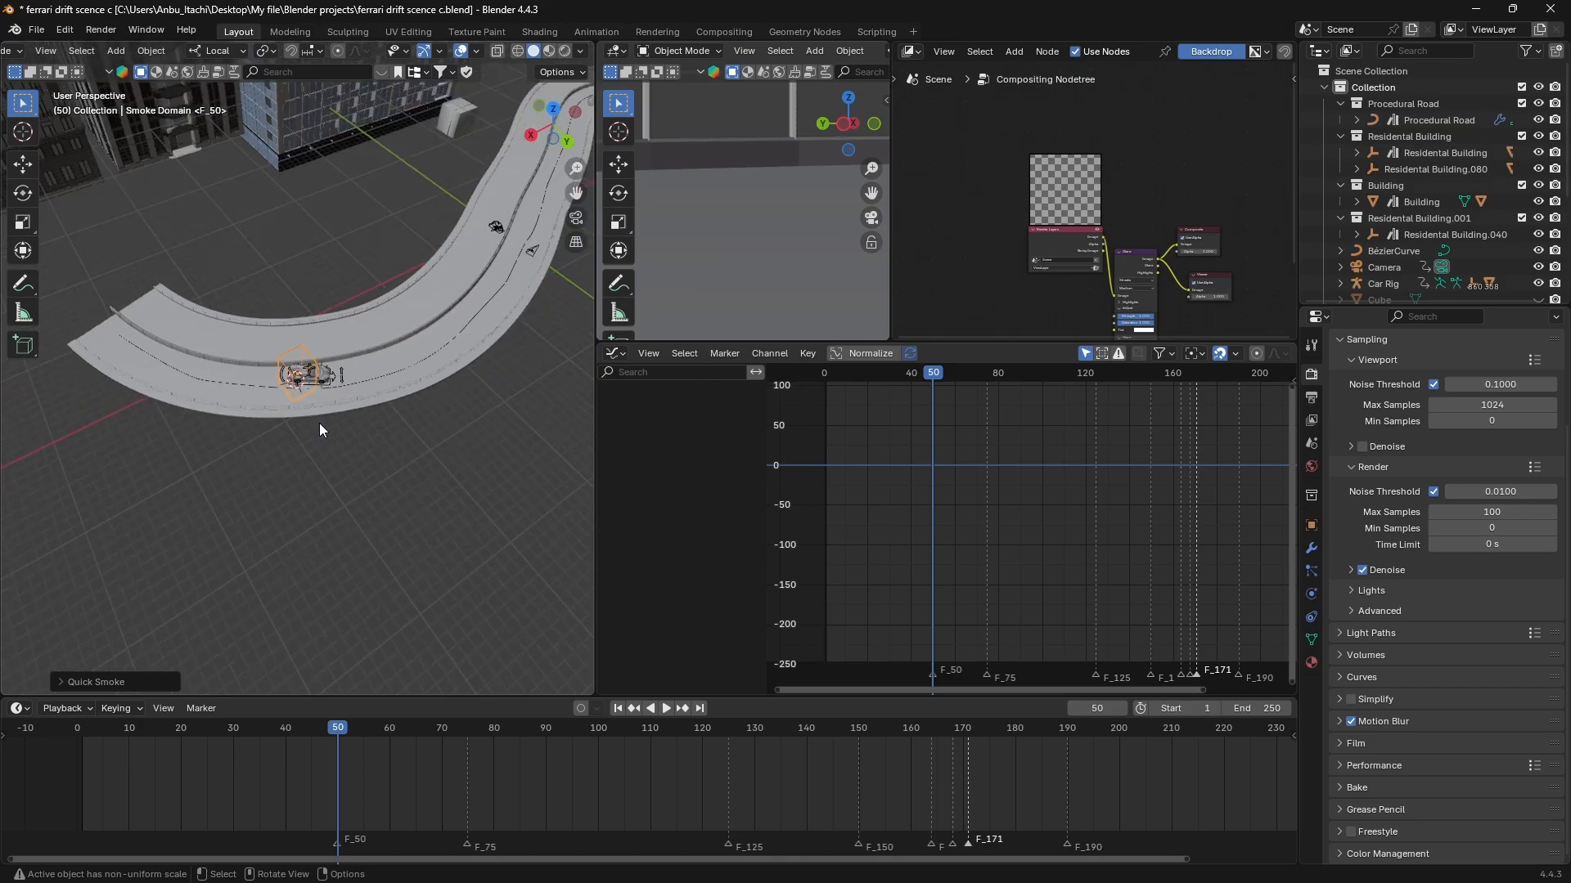
{"action": "left_click_drag", "start_coordinate": [343, 740], "coordinate": [797, 732]}
{"action": "key", "text": "space"}
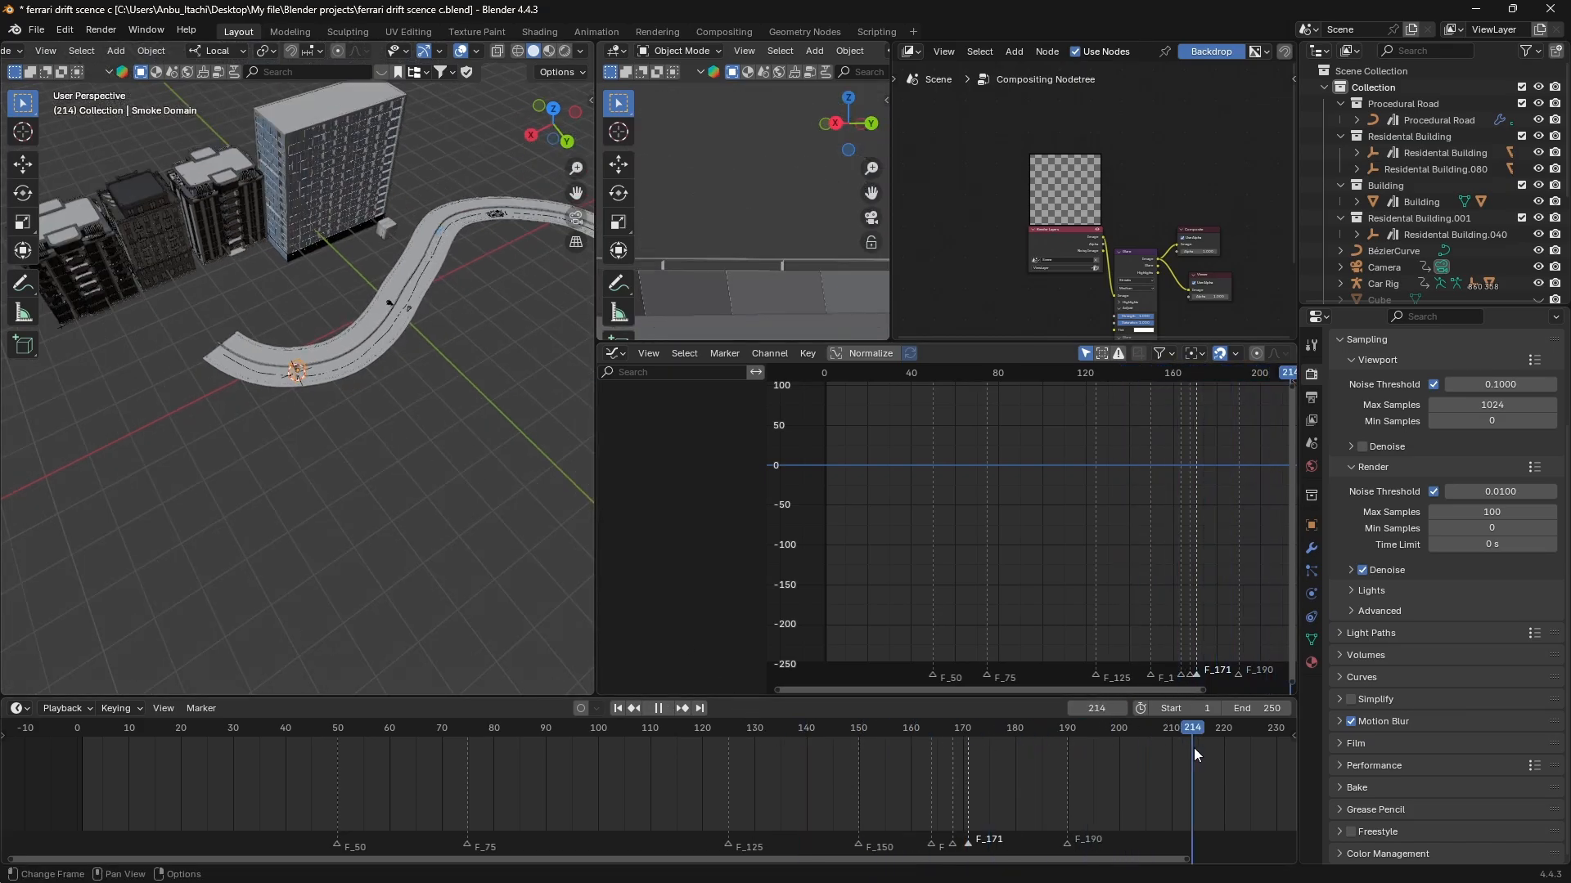
{"action": "key", "text": "space"}
{"action": "key", "text": "d"}
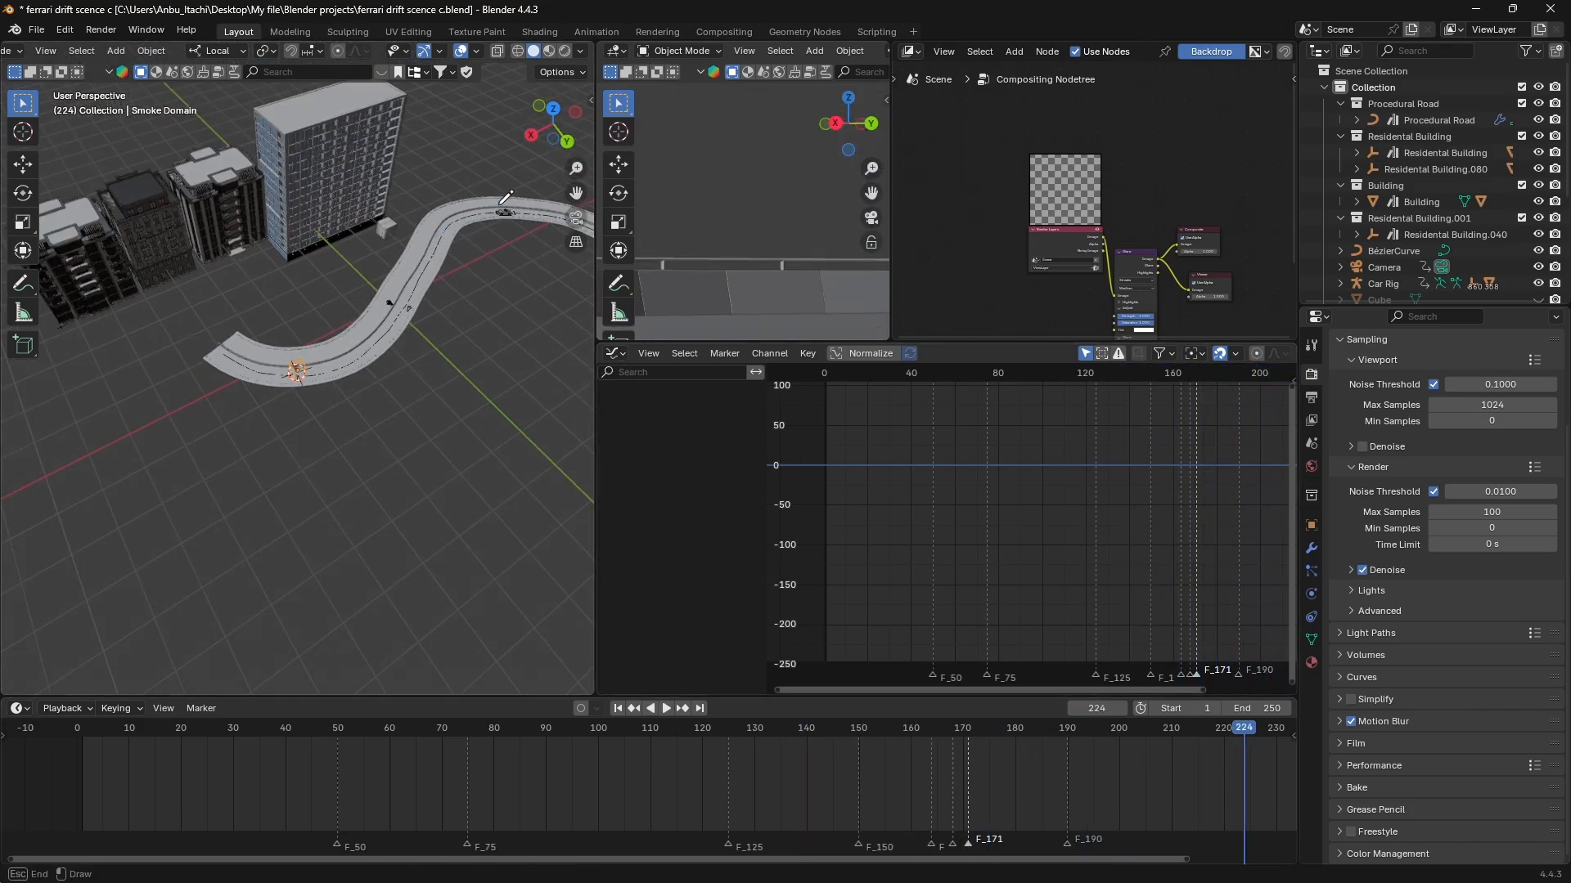
{"action": "left_click_drag", "start_coordinate": [187, 334], "coordinate": [492, 198]}
{"action": "key", "text": "ctrl+z"}
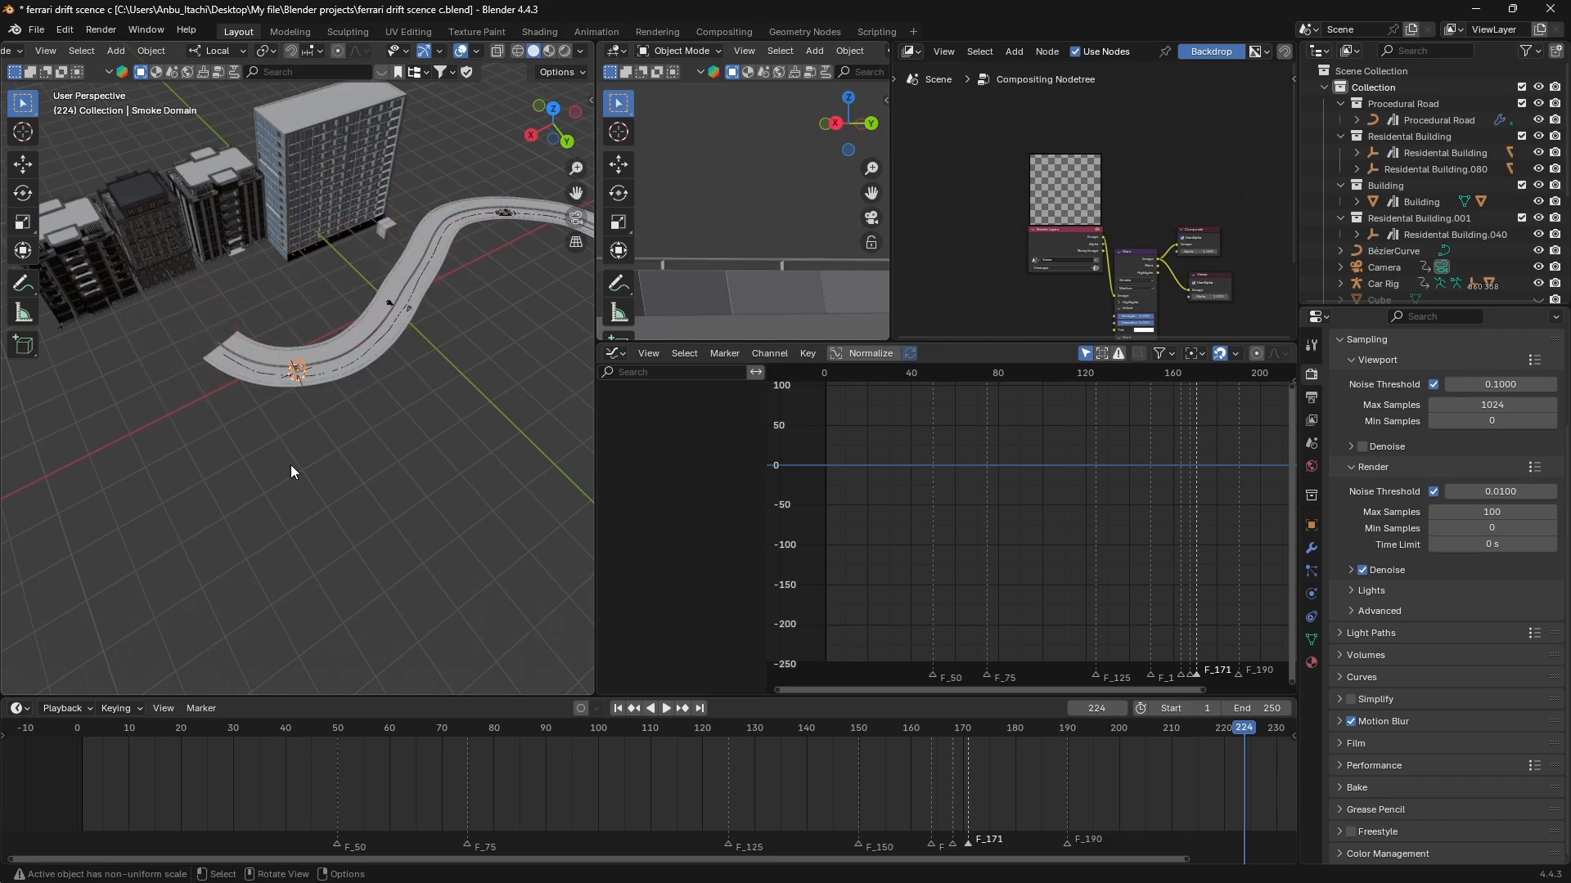
Scale the Smoke Domain up uniformly until it covers the first curve of the road.
{"action": "scroll", "coordinate": [306, 342], "scroll_direction": "down", "scroll_amount": 3}
{"action": "scroll", "coordinate": [306, 342], "scroll_direction": "up", "scroll_amount": 7}
{"action": "key", "text": "s"}
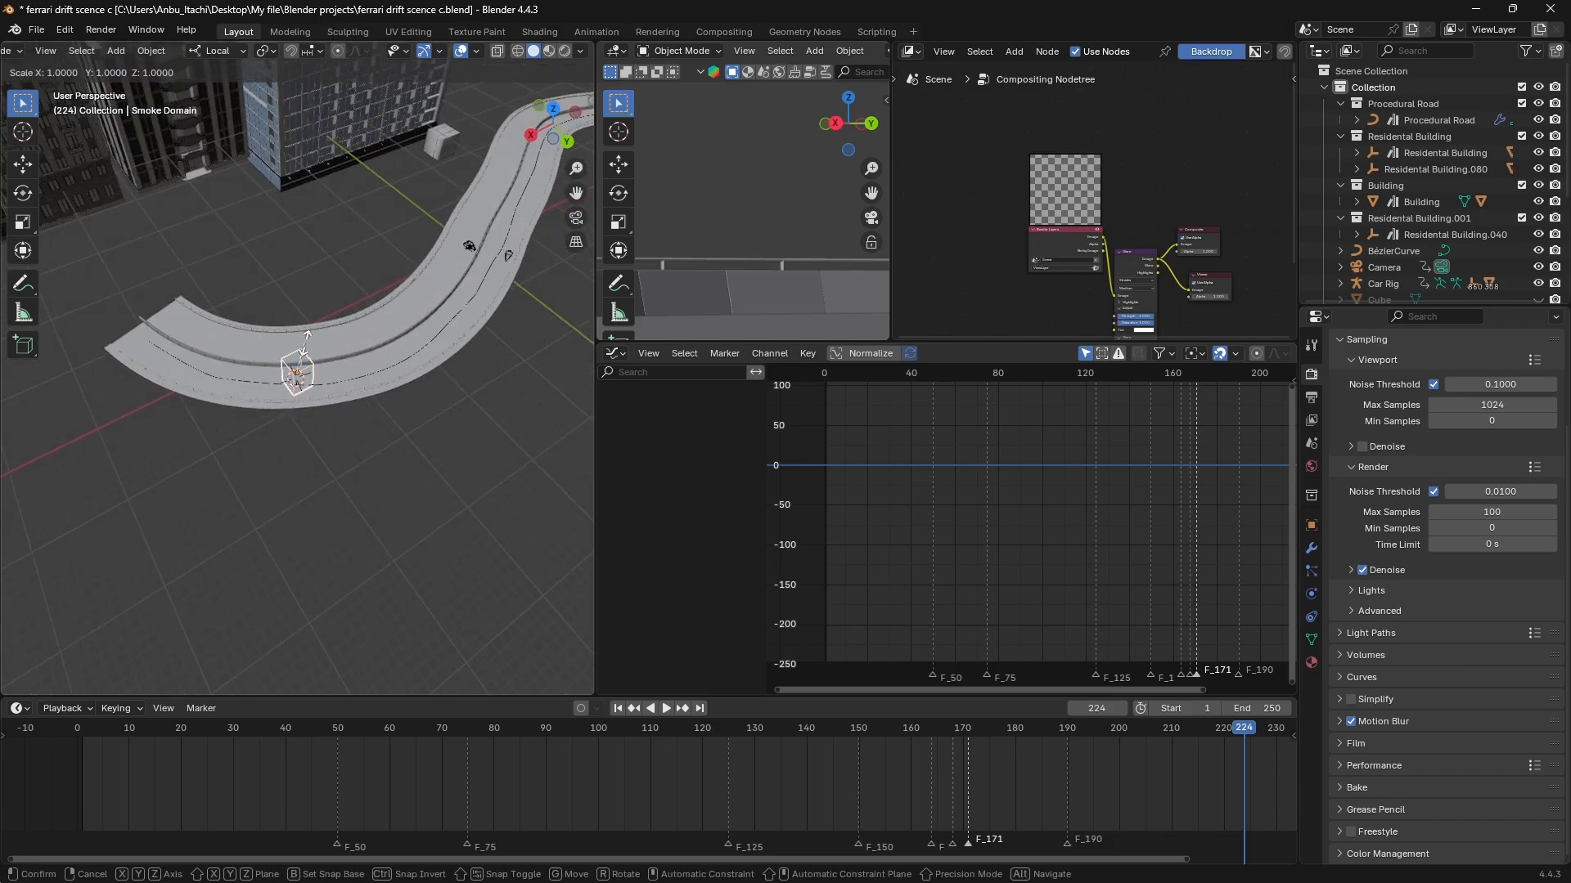
{"action": "left_click", "coordinate": [138, 316]}
{"action": "scroll", "coordinate": [170, 384], "scroll_direction": "down", "scroll_amount": 3}
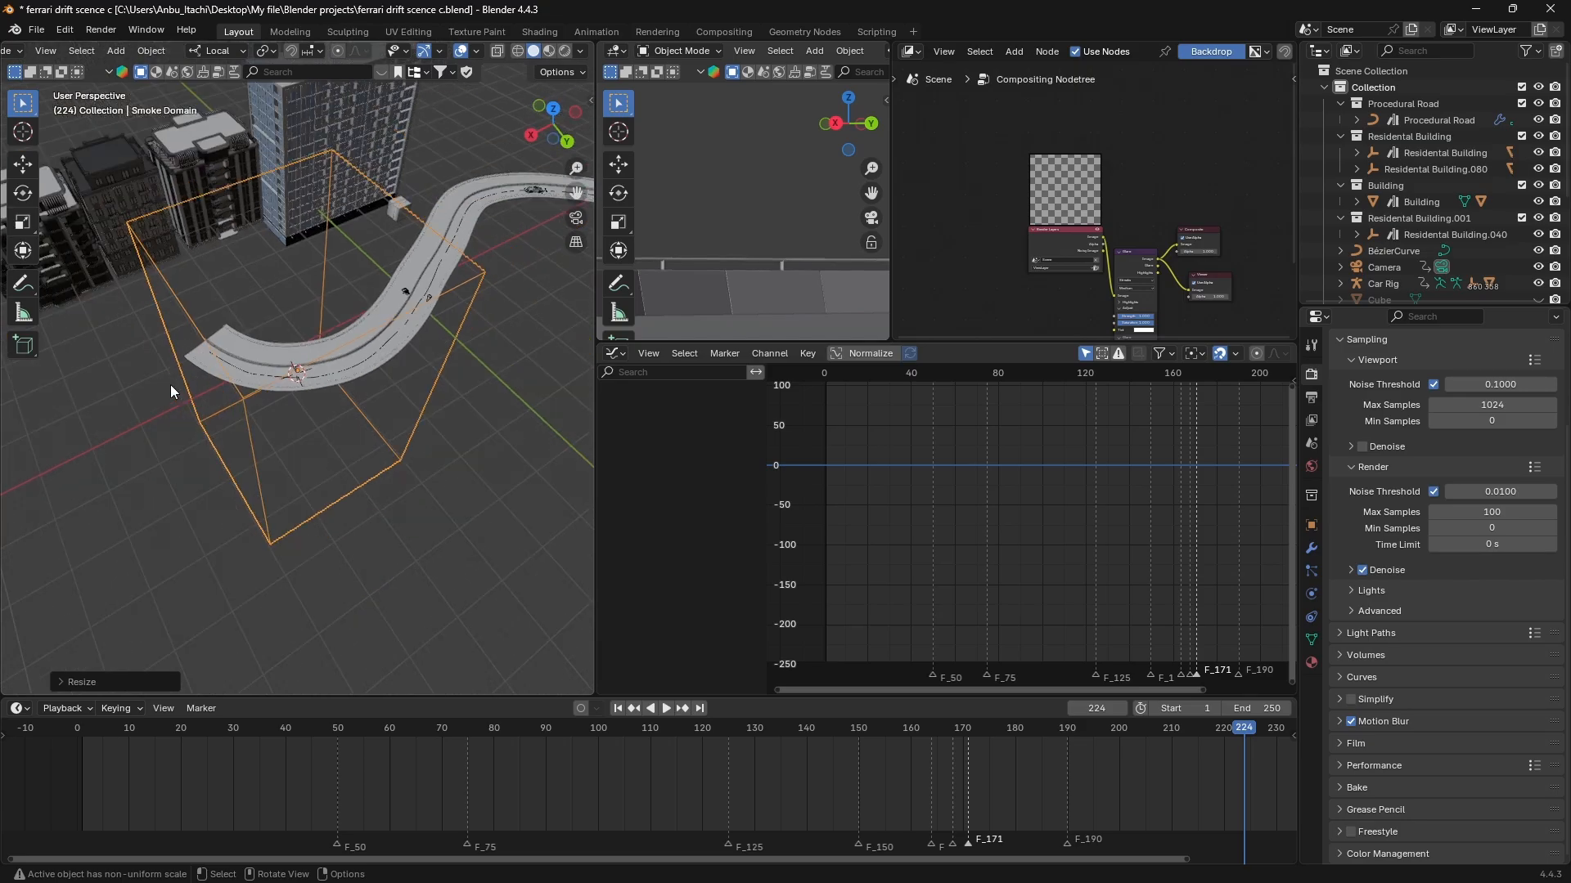
Enlarge the Smoke Domain along its local X and Y axes only, keeping its height.
{"action": "scroll", "coordinate": [171, 385], "scroll_direction": "down", "scroll_amount": 3}
{"action": "key", "text": "s"}
{"action": "key", "text": "shift+z"}
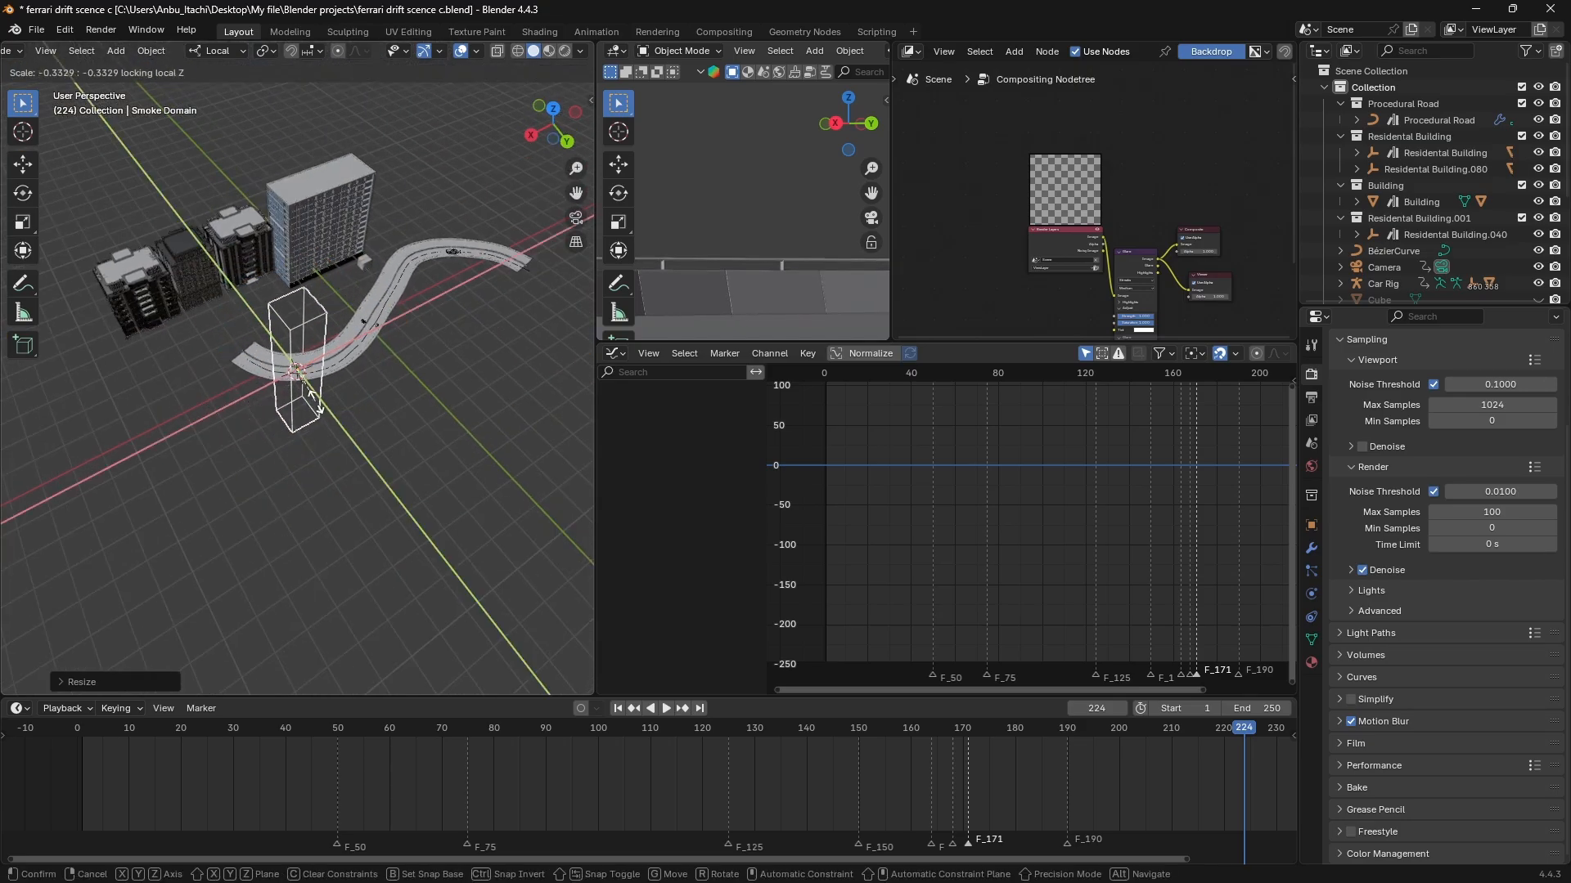
{"action": "left_click", "coordinate": [549, 435]}
Move the Smoke Domain within its local XY plane so it surrounds the car's path along the road.
{"action": "key", "text": "g"}
{"action": "key", "text": "shift+z"}
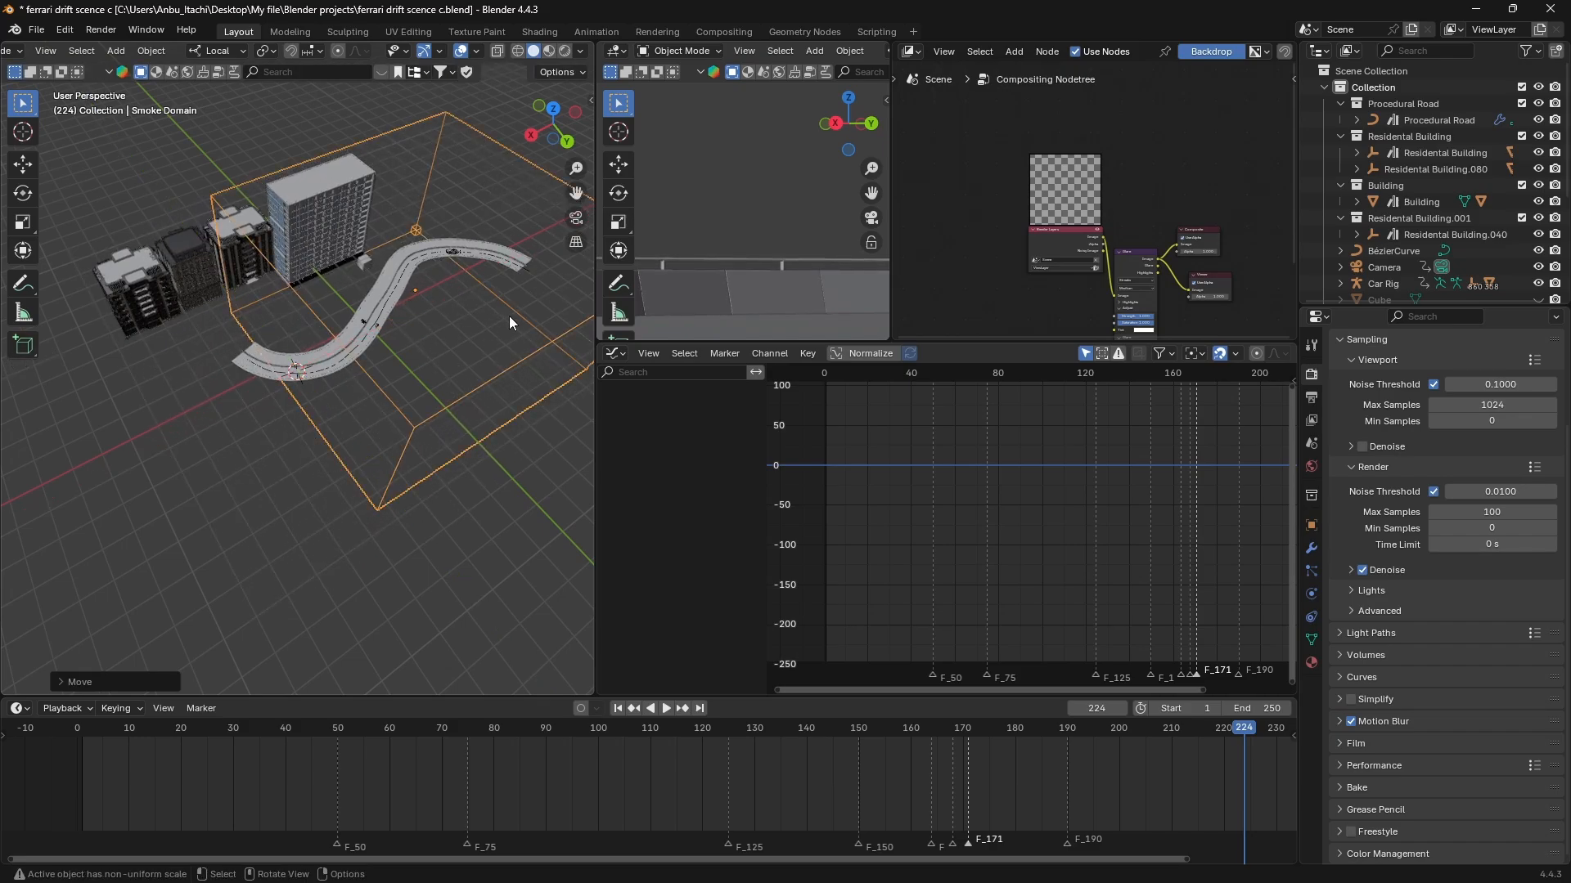
{"action": "middle_click_drag", "start_coordinate": [509, 315], "coordinate": [437, 291]}
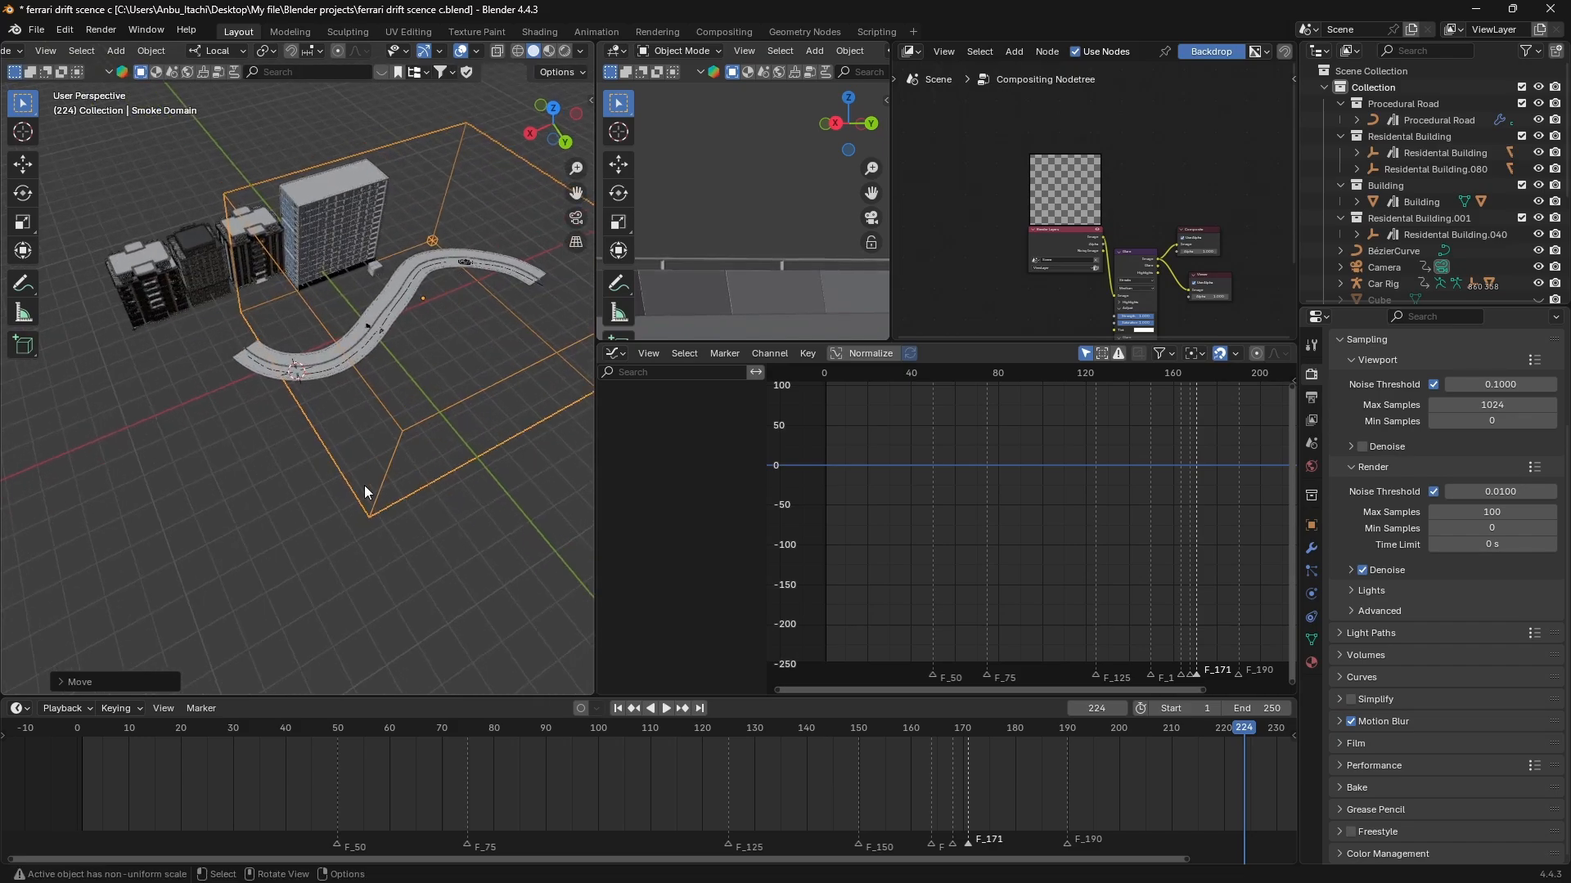
Go to frame 50 and bring the Ferrari's rear wheel into close view.
{"action": "left_click", "coordinate": [338, 728]}
{"action": "key", "text": "space"}
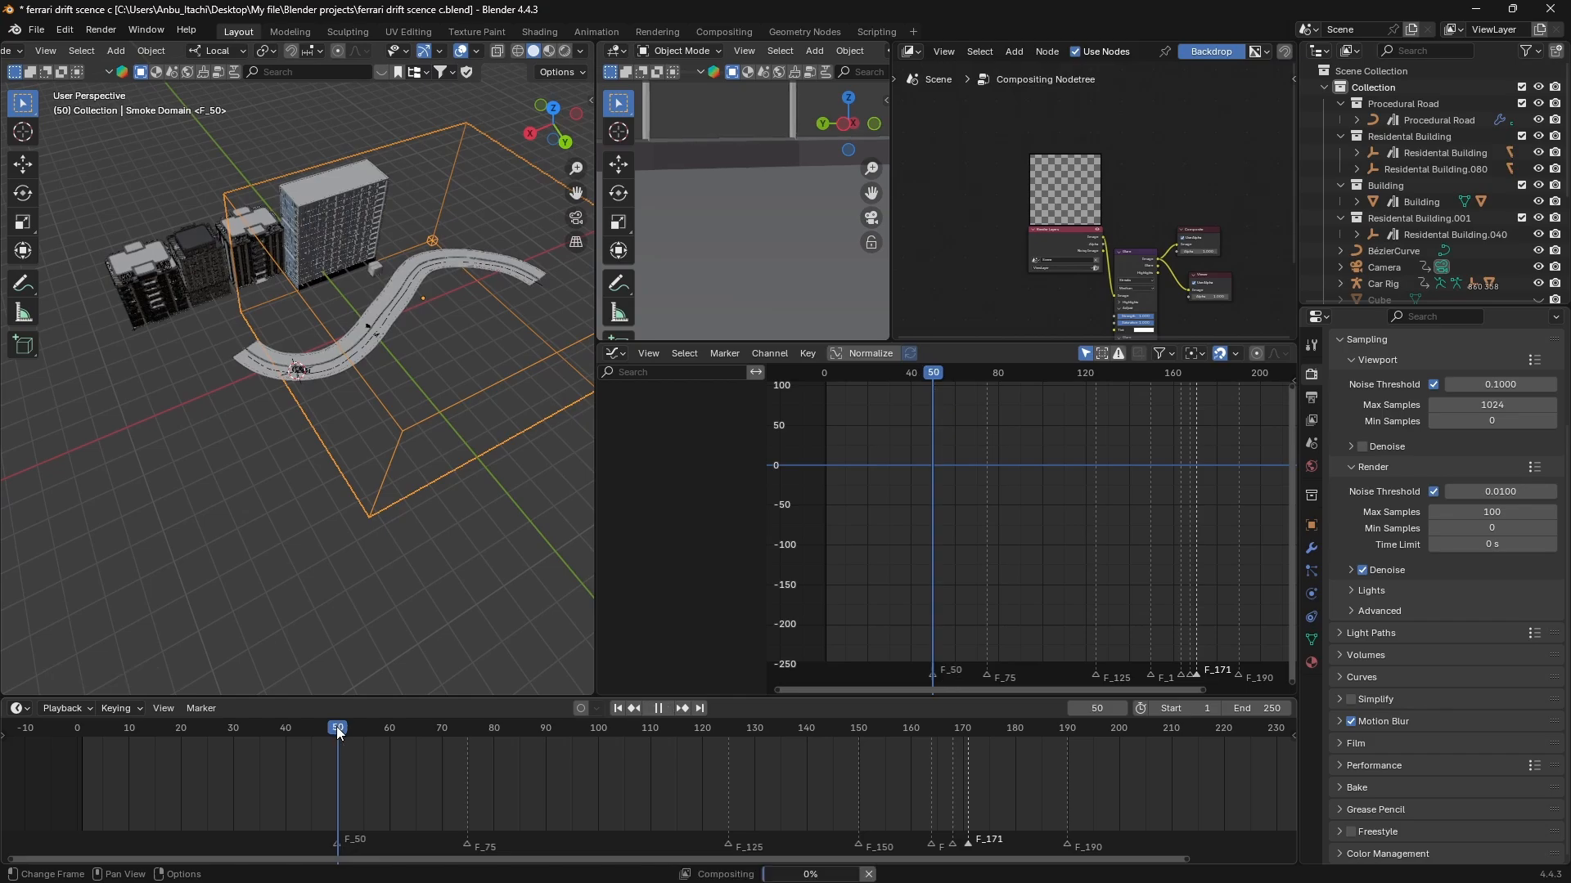
{"action": "key", "text": "space"}
{"action": "left_click", "coordinate": [308, 369]}
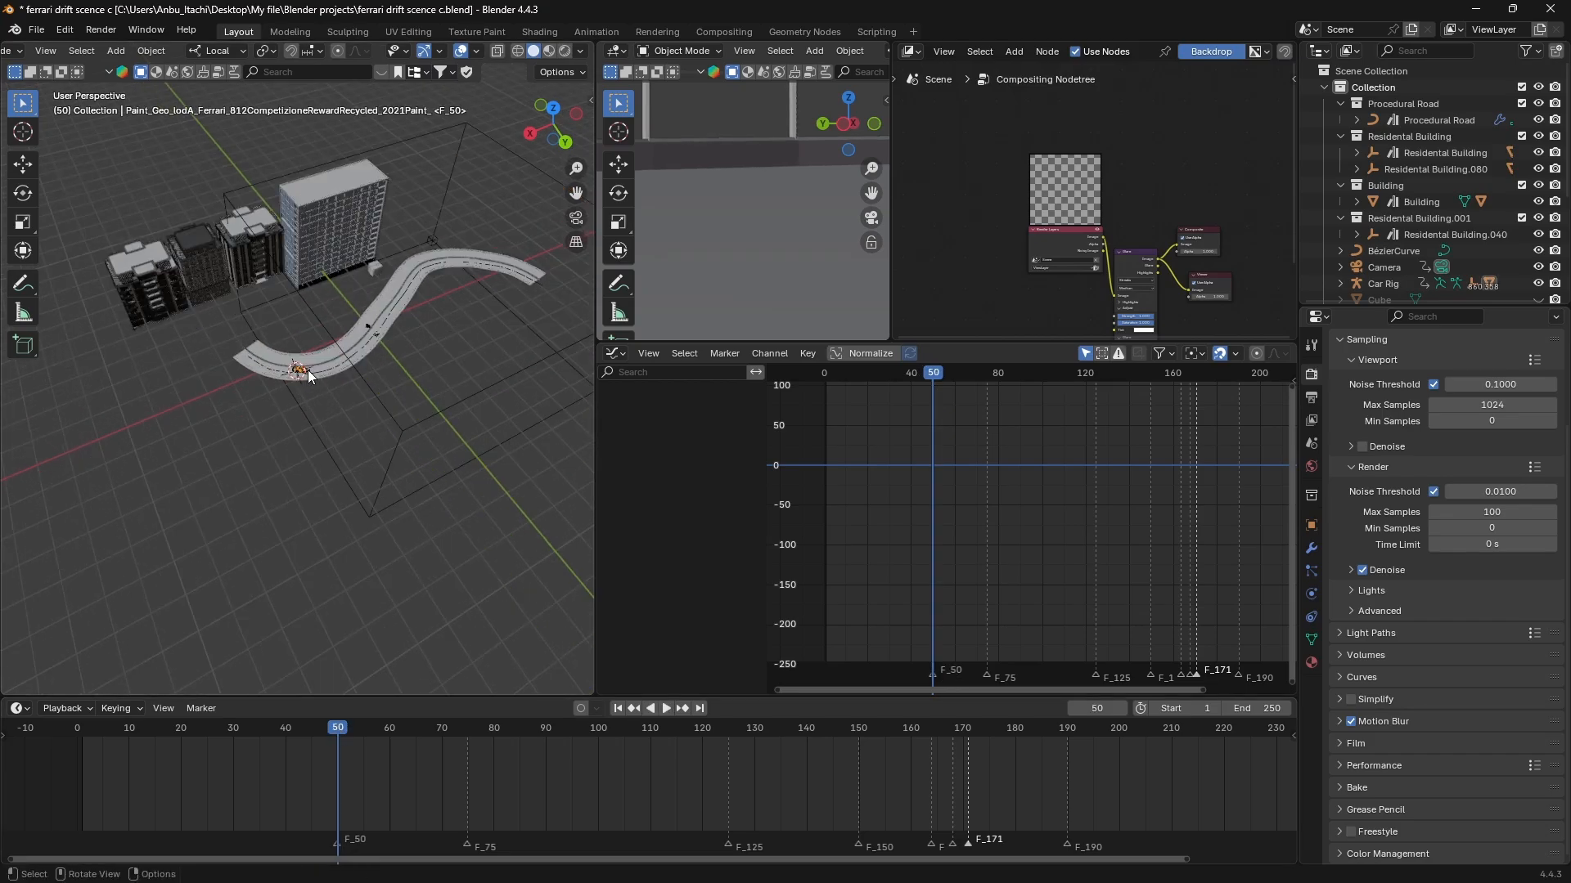
{"action": "key", "text": "KP_Decimal"}
{"action": "middle_click_drag", "start_coordinate": [298, 375], "coordinate": [410, 264]}
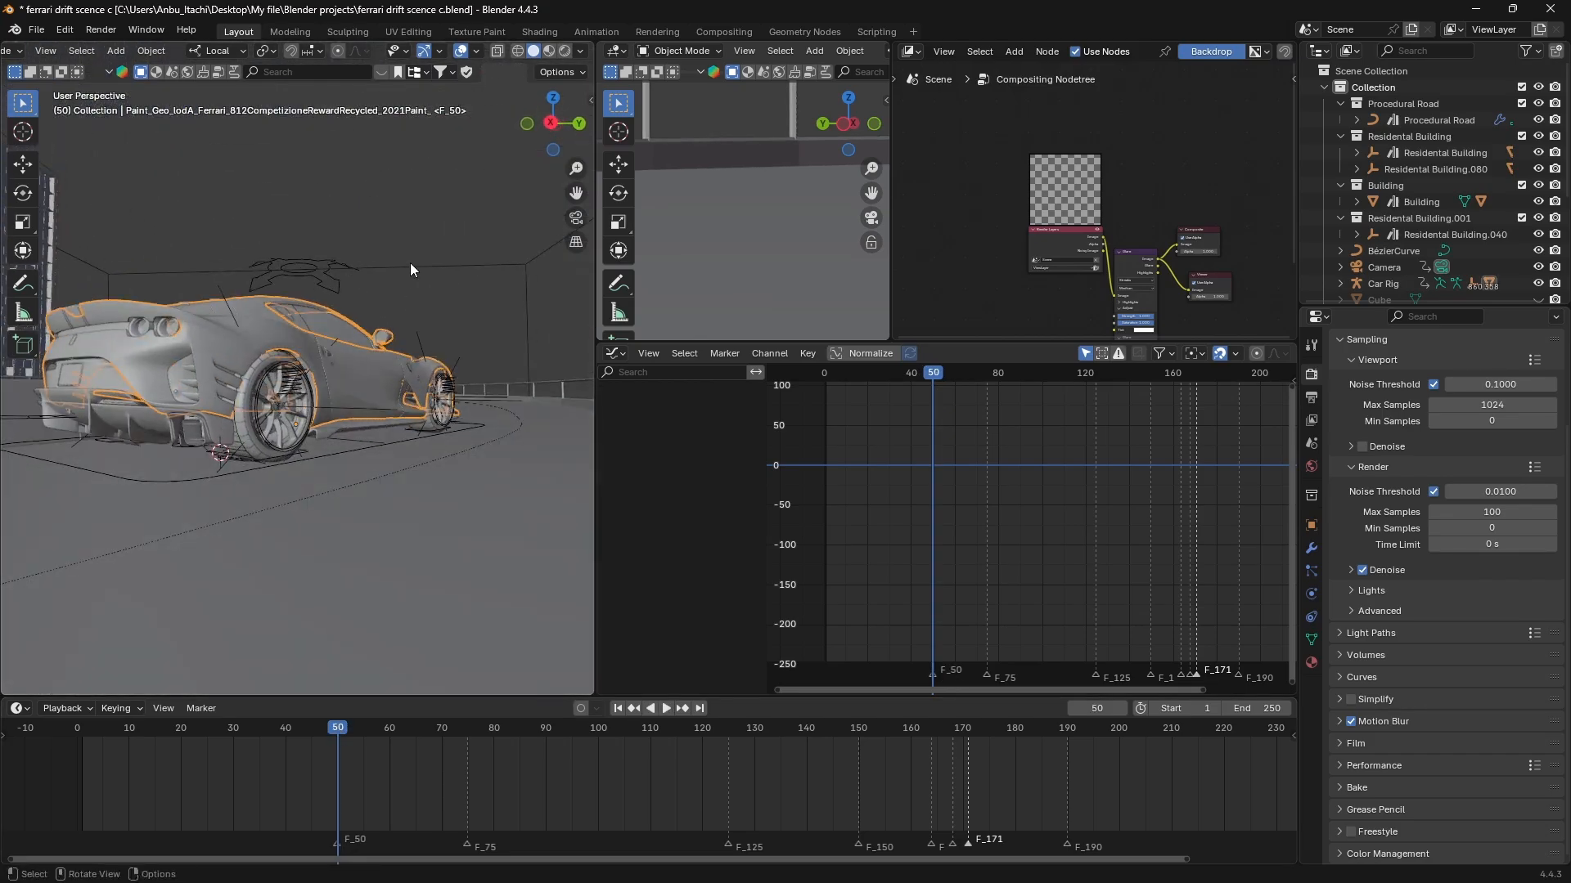
Select the smoke emitter circle around the car's right rear tyre.
{"action": "left_click", "coordinate": [239, 451]}
{"action": "left_click", "coordinate": [241, 457]}
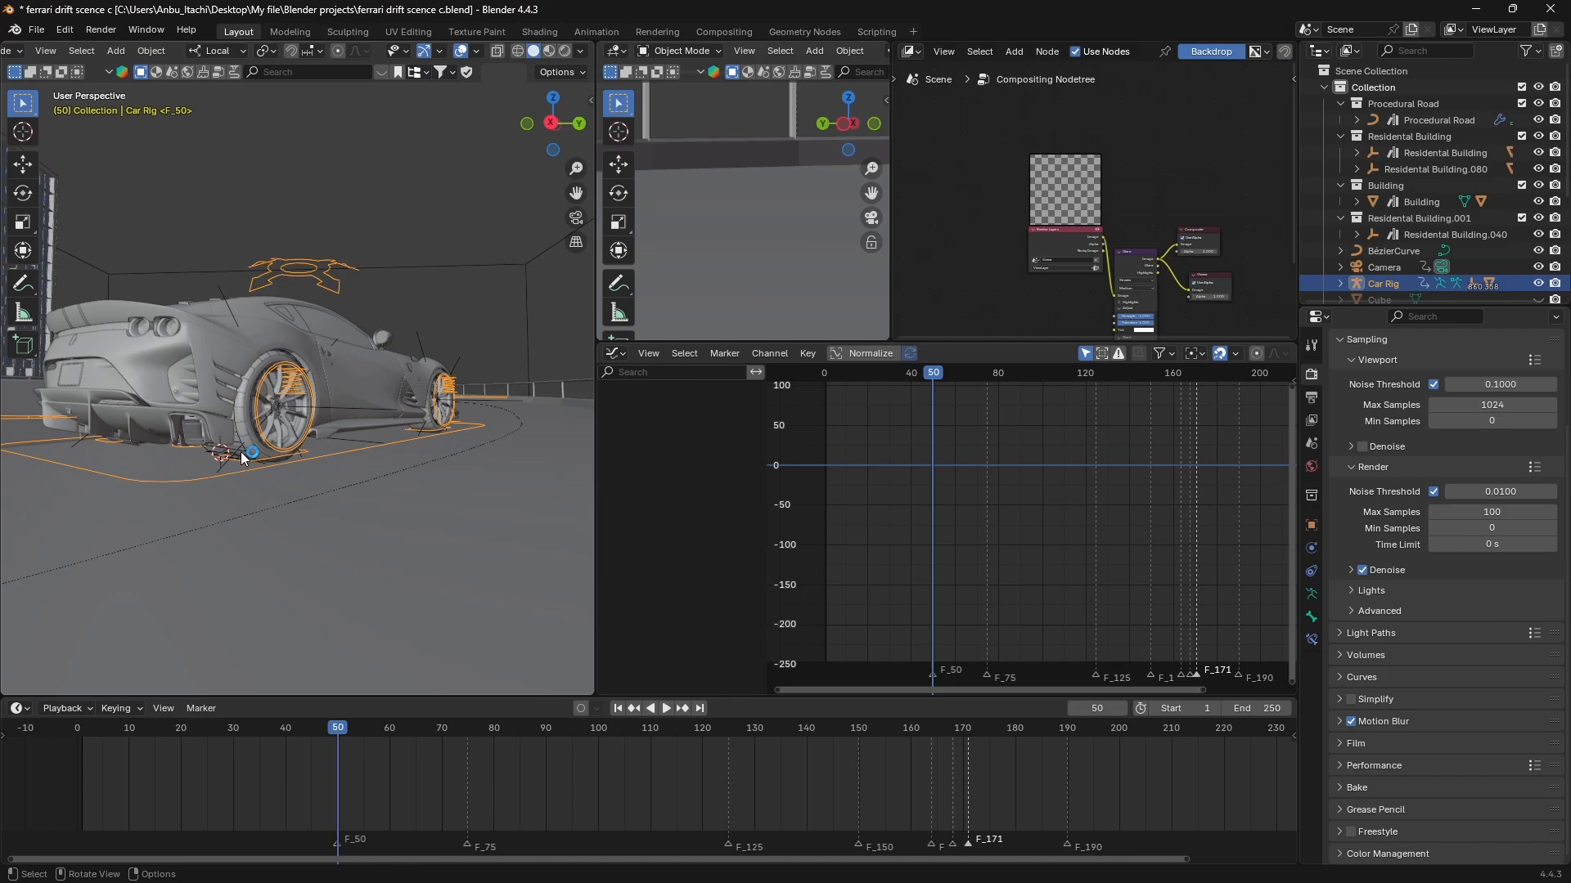
{"action": "left_click", "coordinate": [240, 451]}
{"action": "key", "text": "KP_Decimal"}
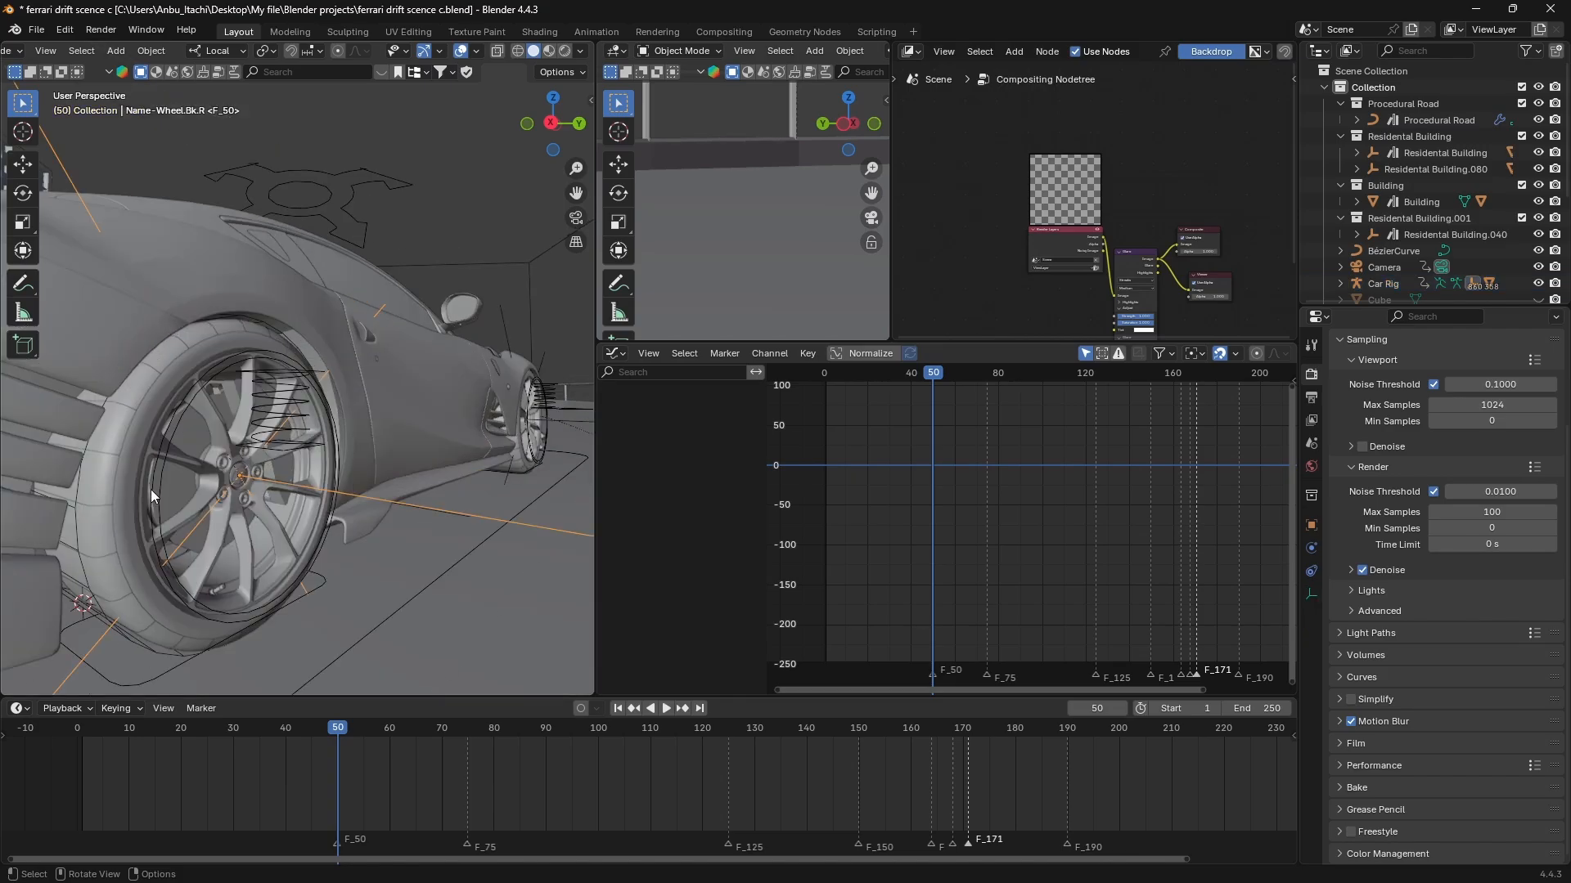
{"action": "left_click", "coordinate": [82, 555]}
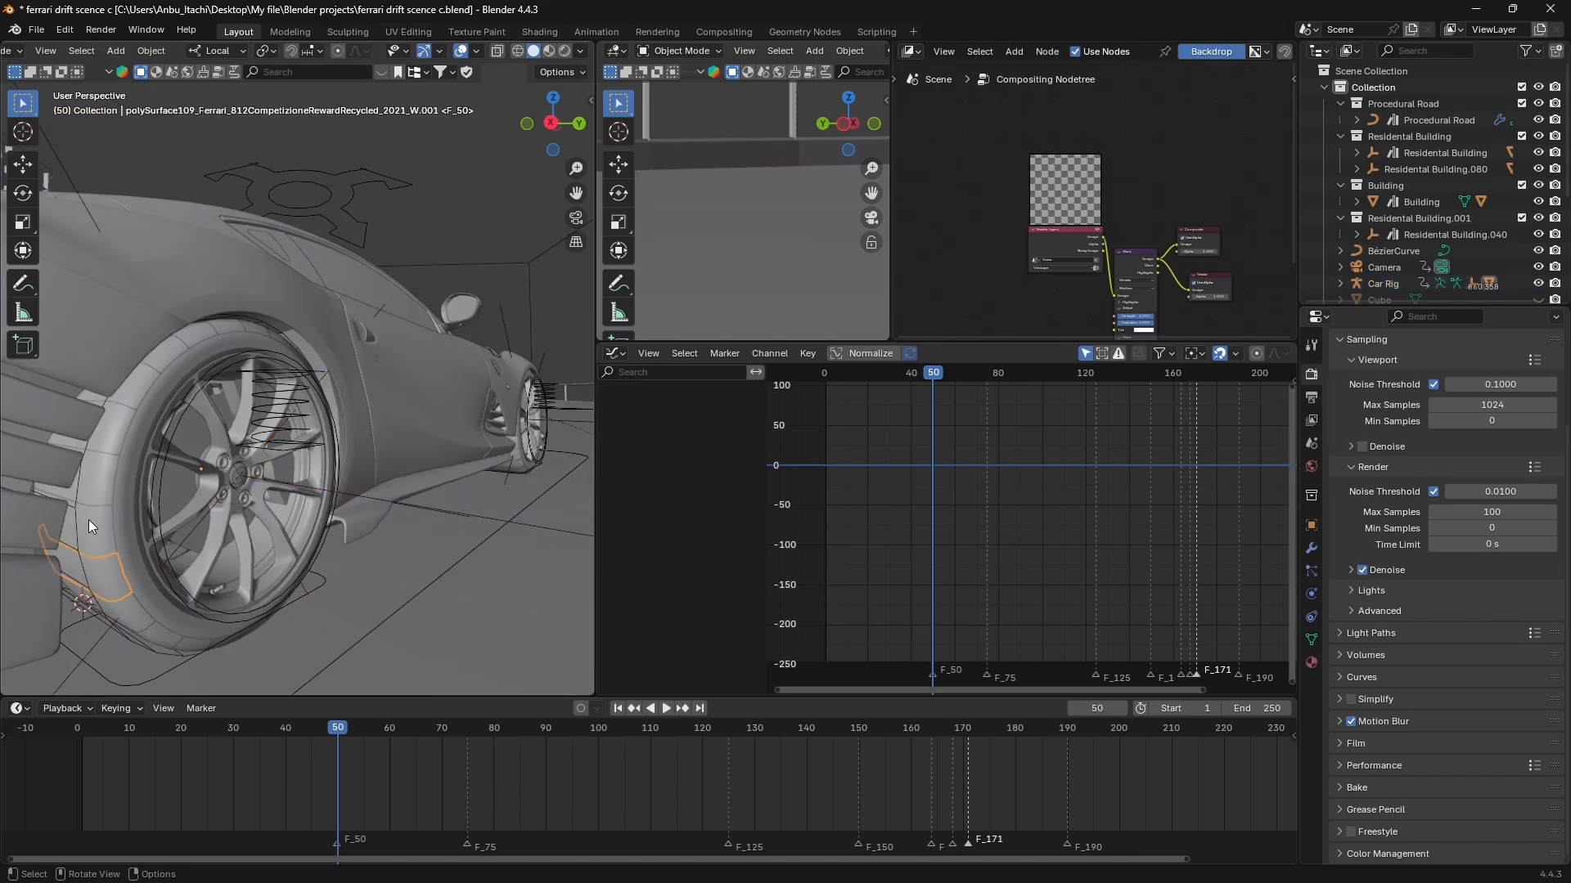
{"action": "left_click", "coordinate": [64, 528]}
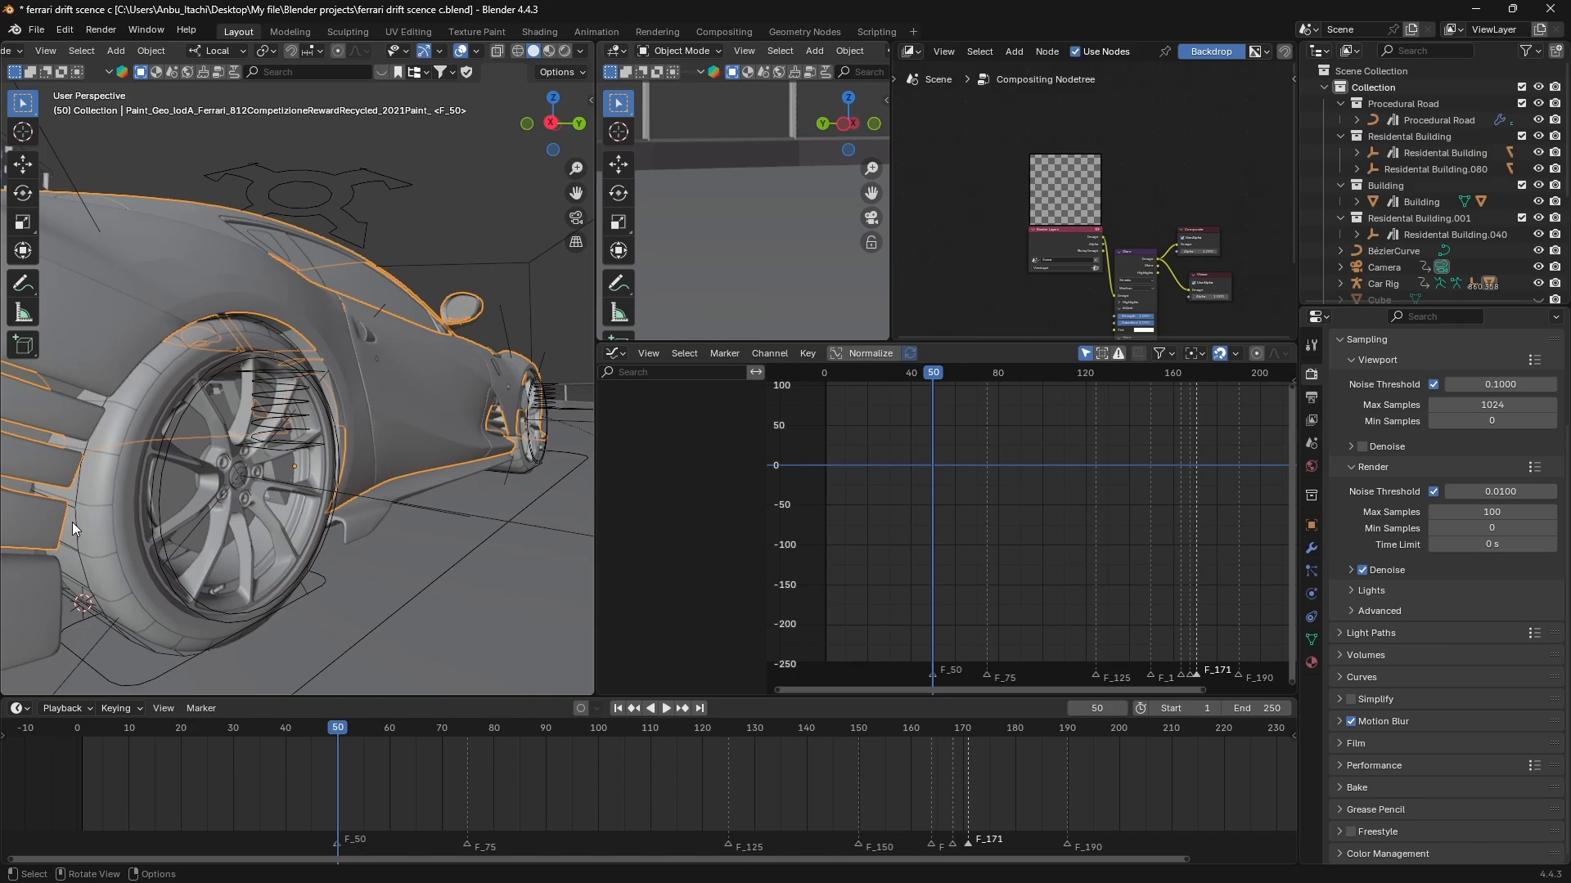
{"action": "left_click", "coordinate": [76, 514]}
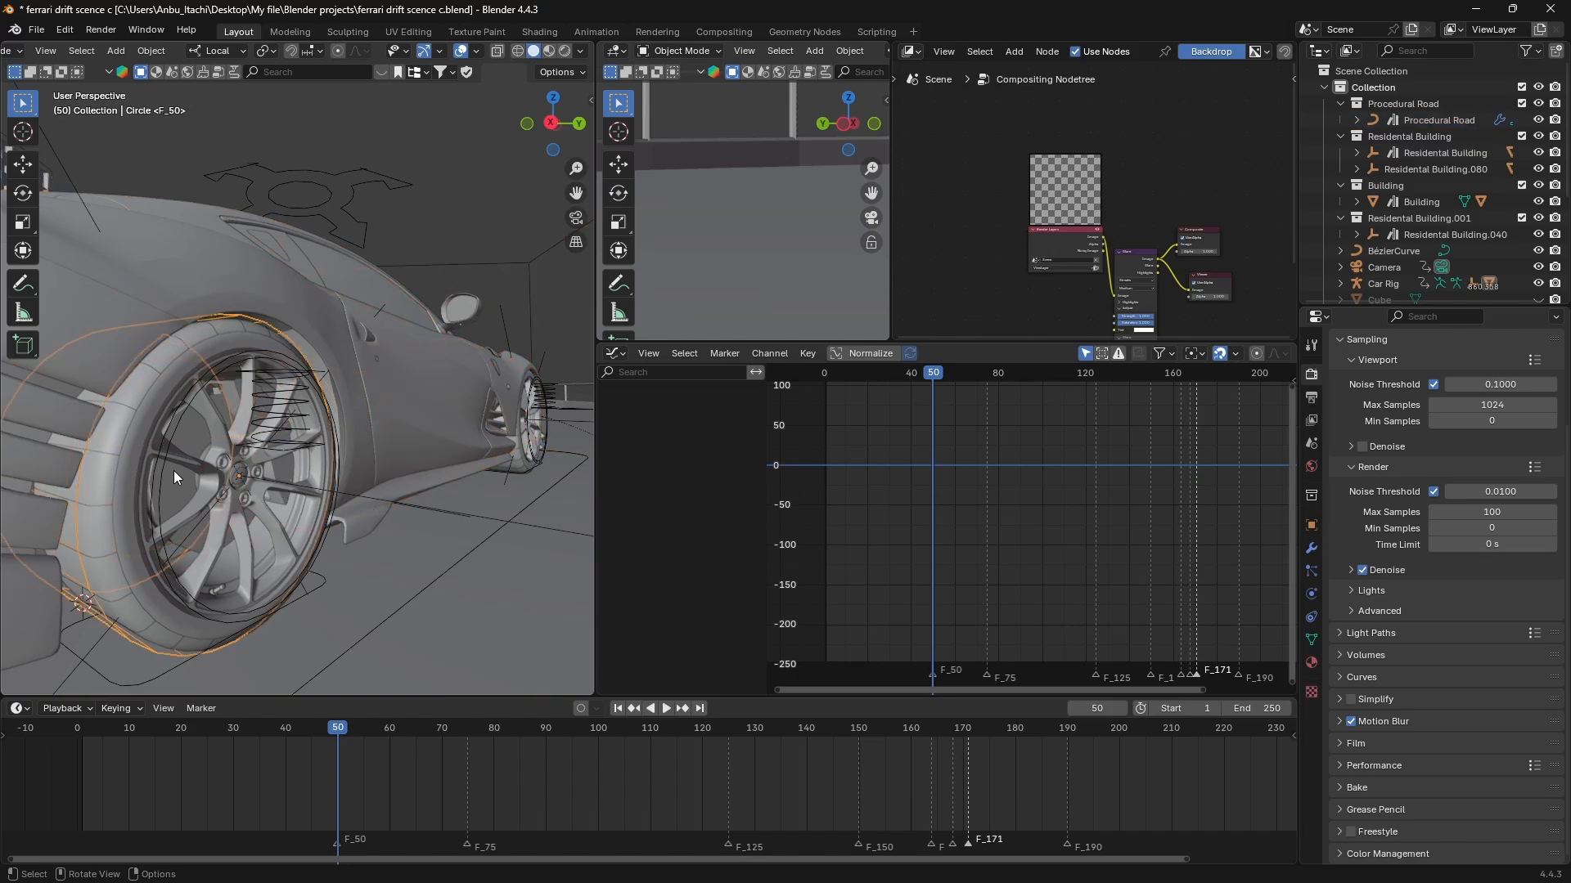
{"action": "scroll", "coordinate": [173, 471], "scroll_direction": "down", "scroll_amount": 4}
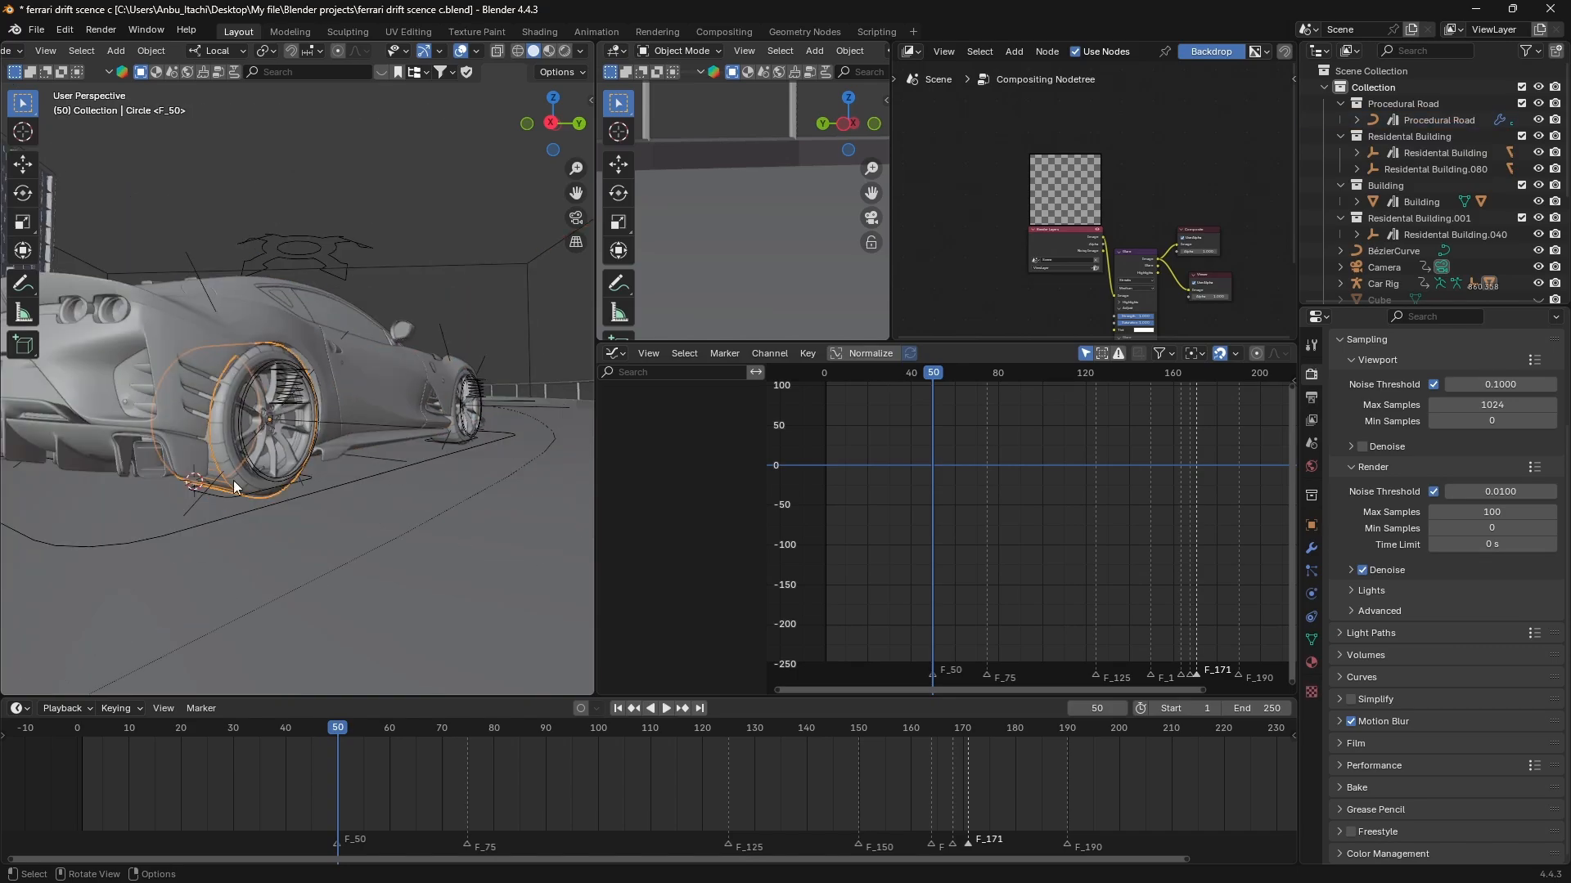
Enable Initial Velocity in the emitter circle's fluid flow settings and set its Source to -0.5.
{"action": "left_click", "coordinate": [1314, 599]}
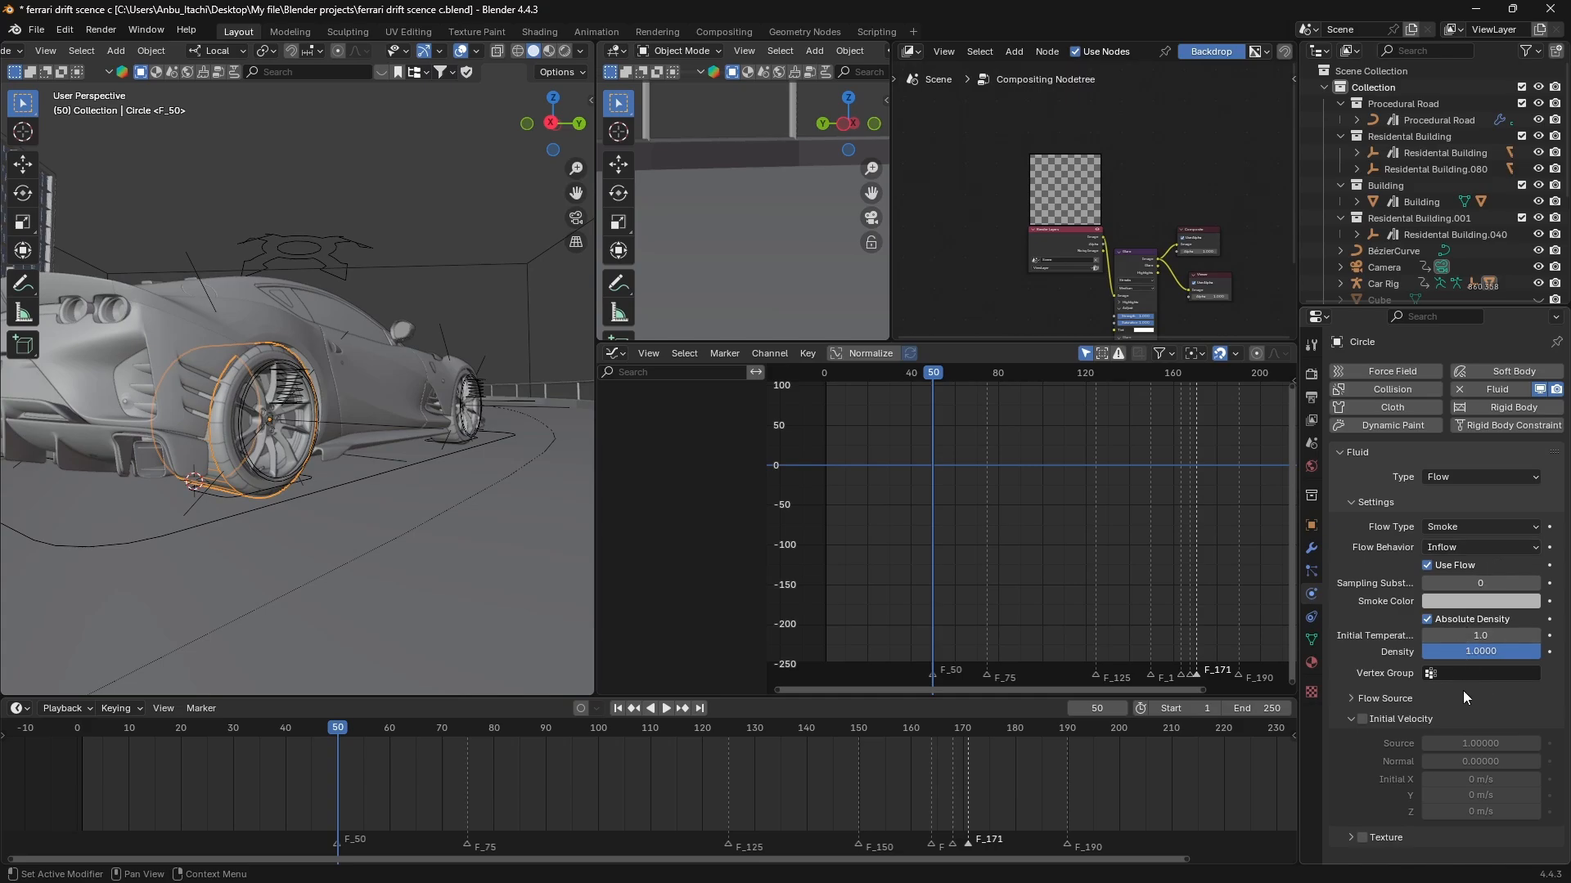
{"action": "left_click", "coordinate": [1364, 718]}
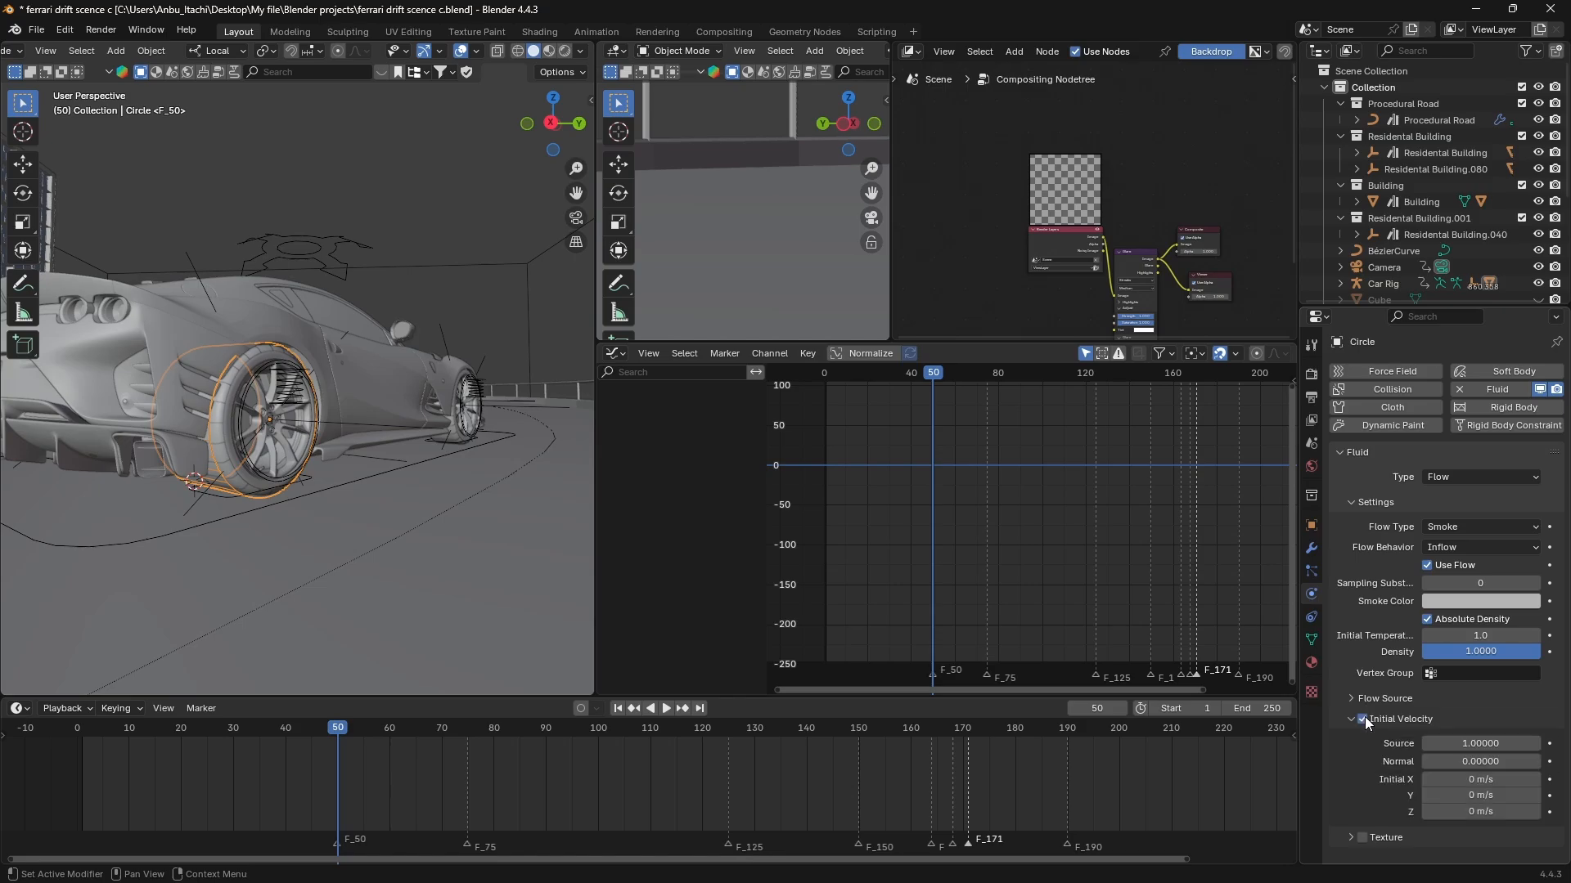
{"action": "left_click", "coordinate": [1471, 746]}
{"action": "type", "text": "0.5"}
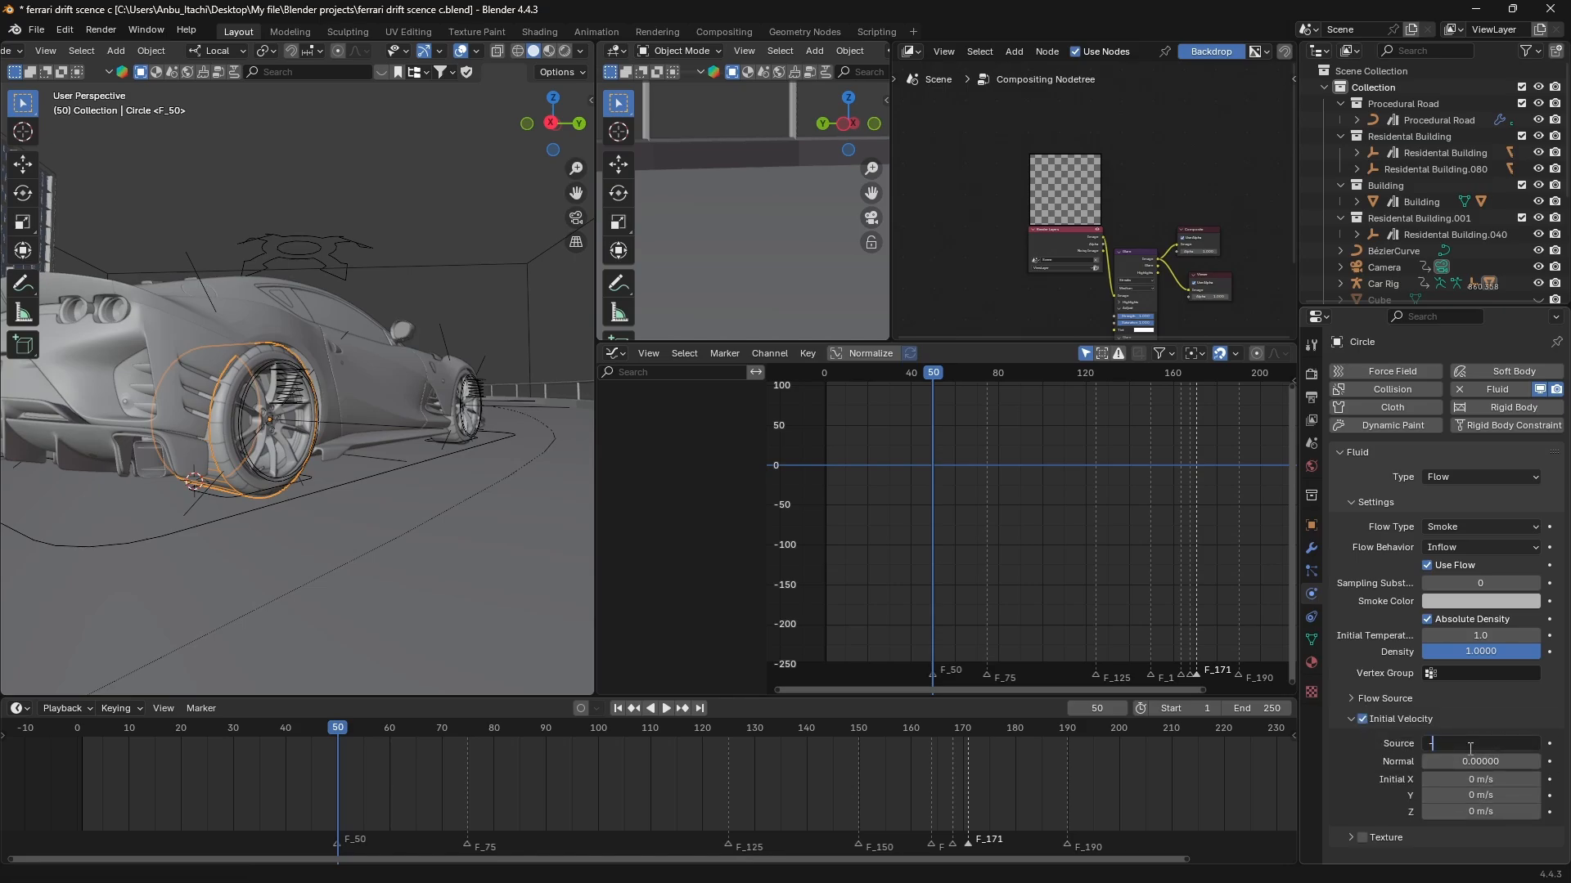
{"action": "key", "text": "Return"}
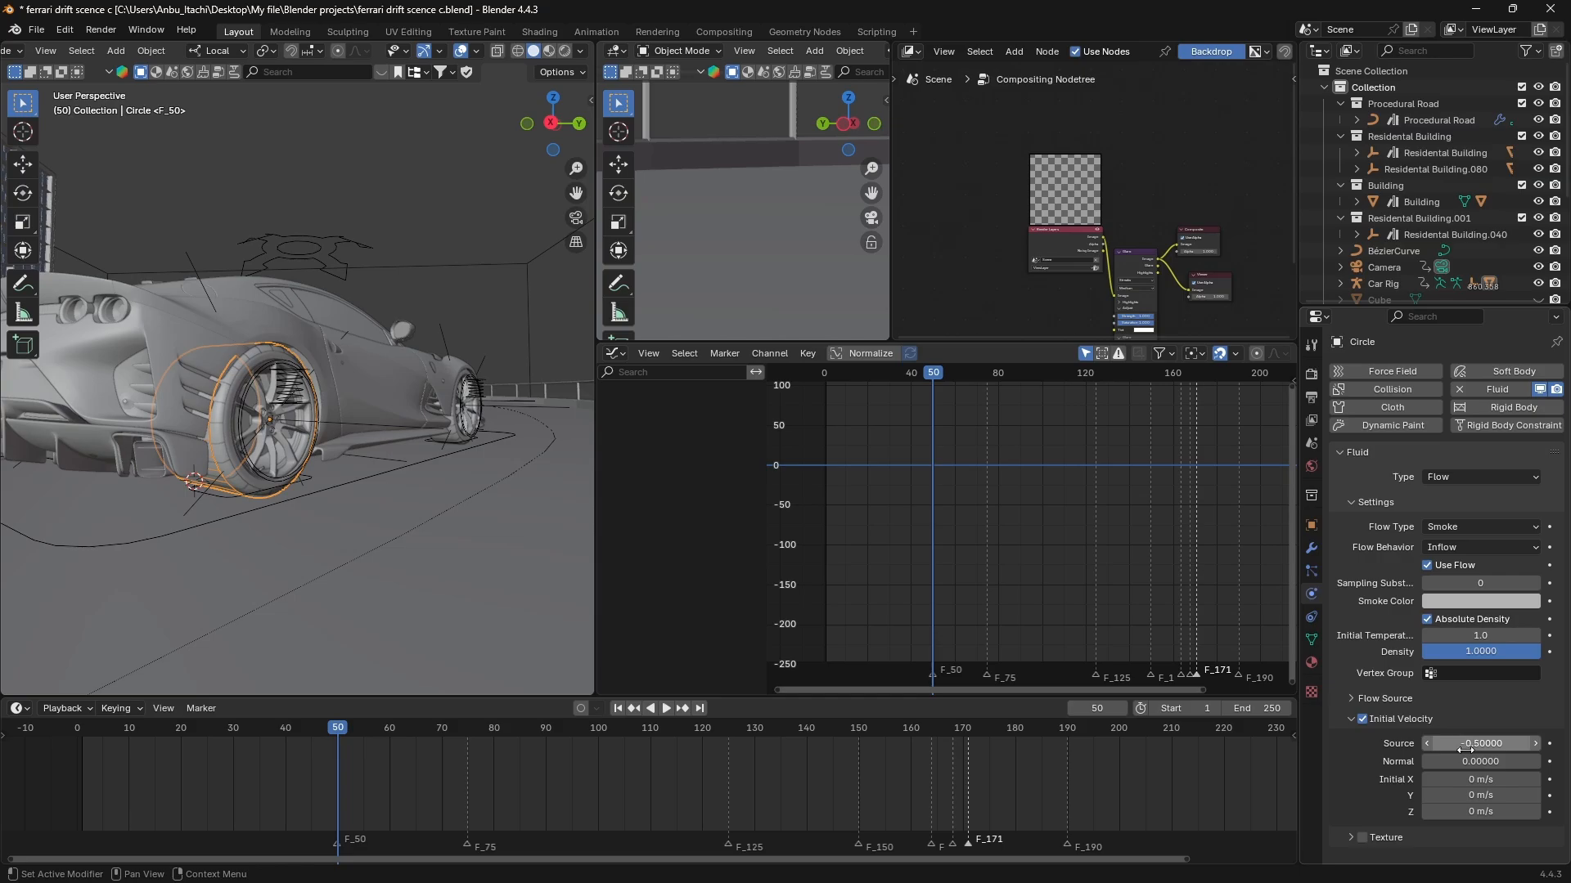
{"action": "key", "text": "minus"}
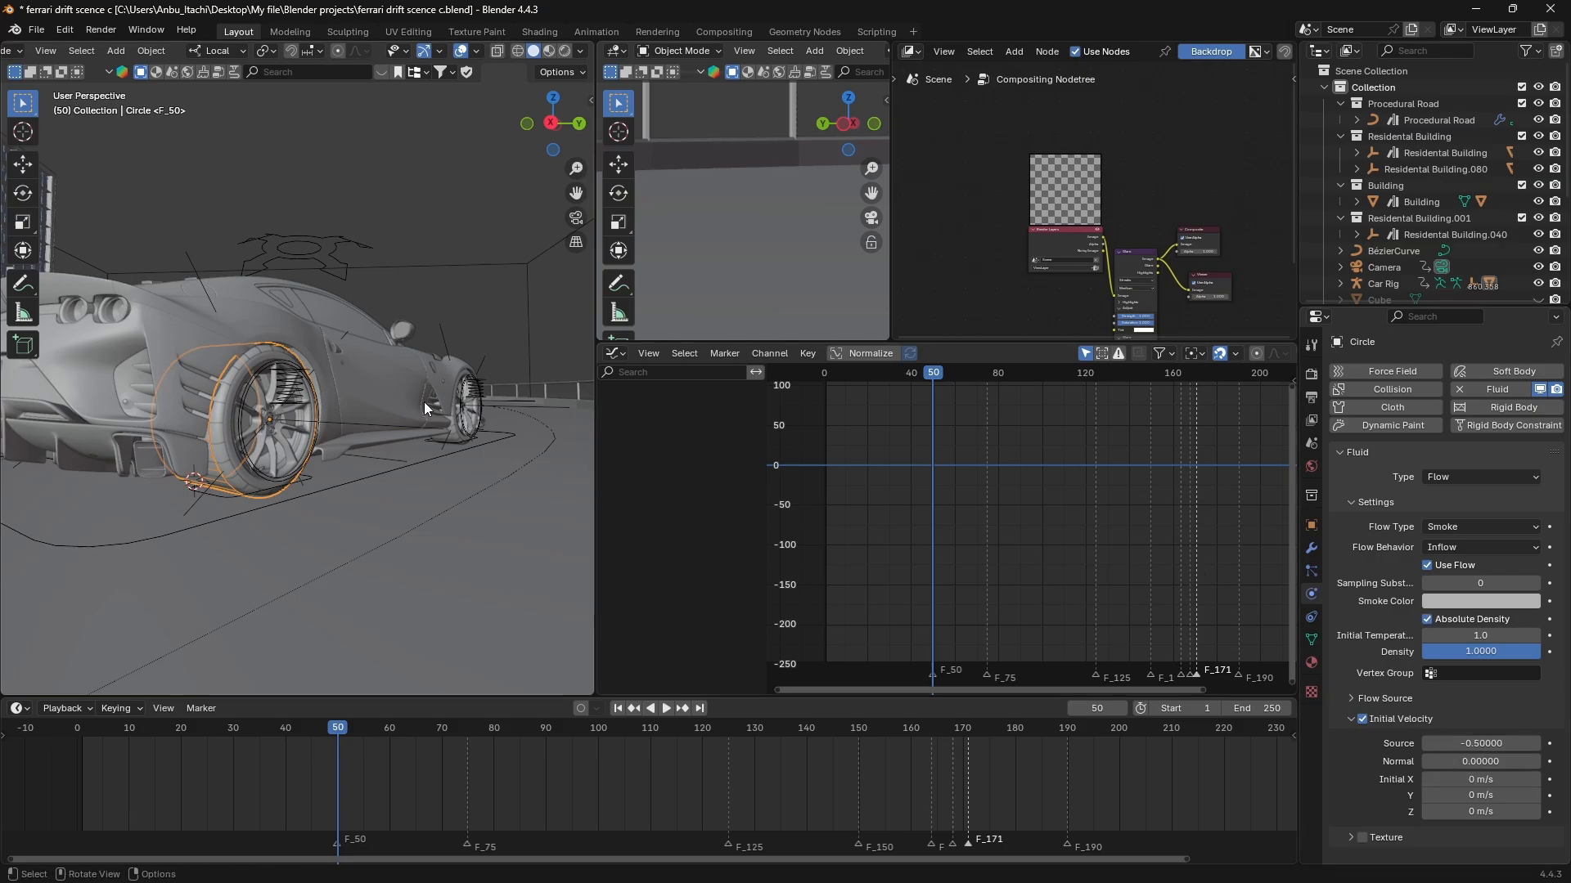
Select the Smoke Domain and set its Resolution Divisions to 32.
{"action": "left_click", "coordinate": [531, 269]}
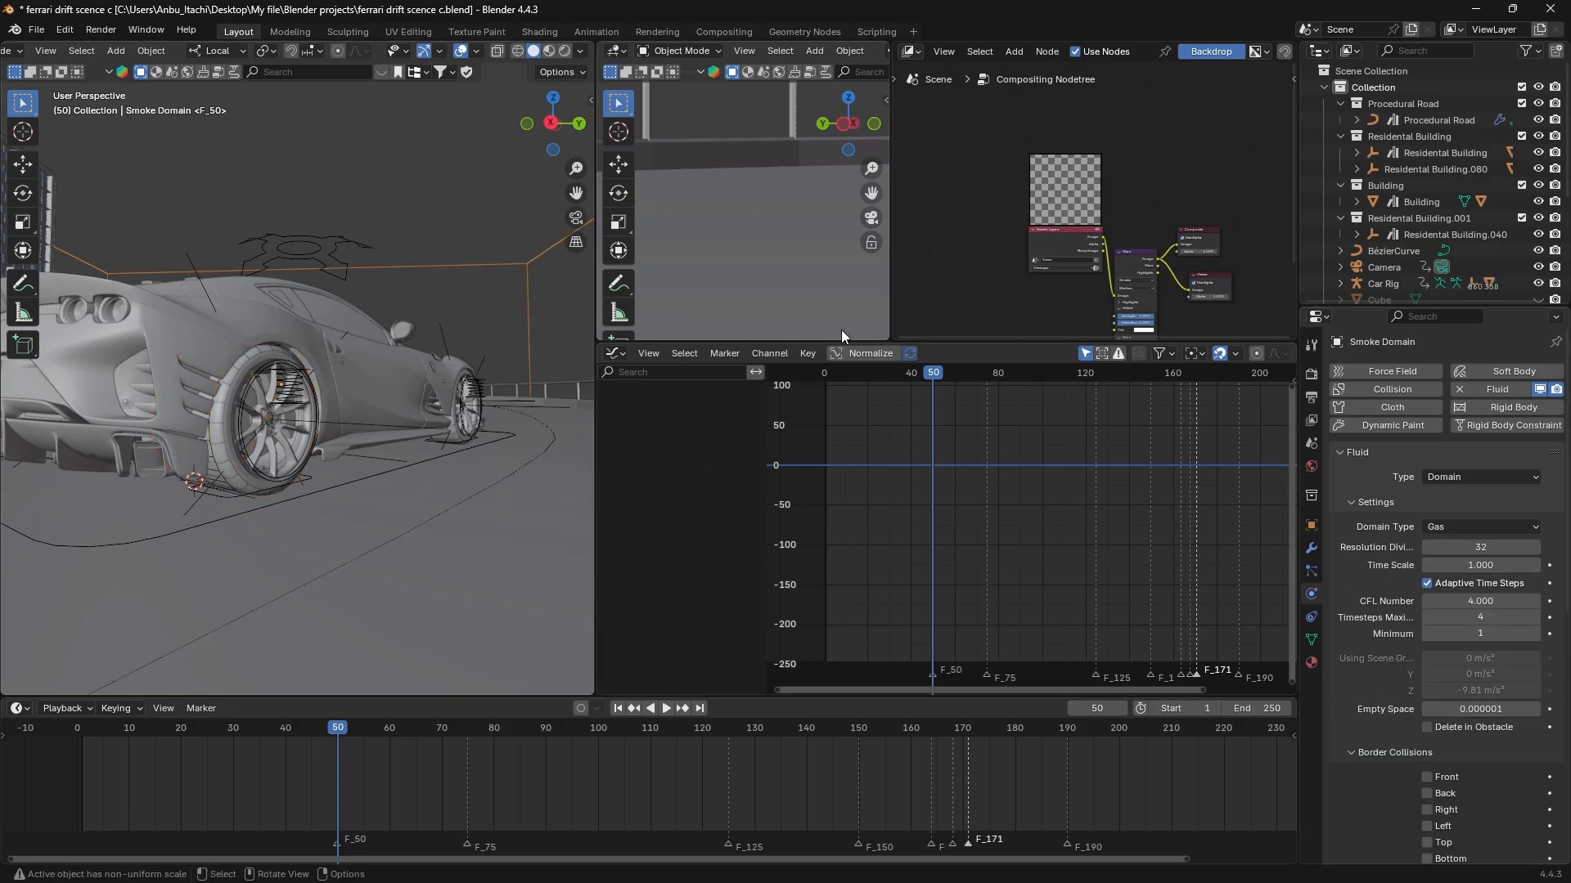
{"action": "left_click", "coordinate": [1470, 548]}
{"action": "type", "text": "128"}
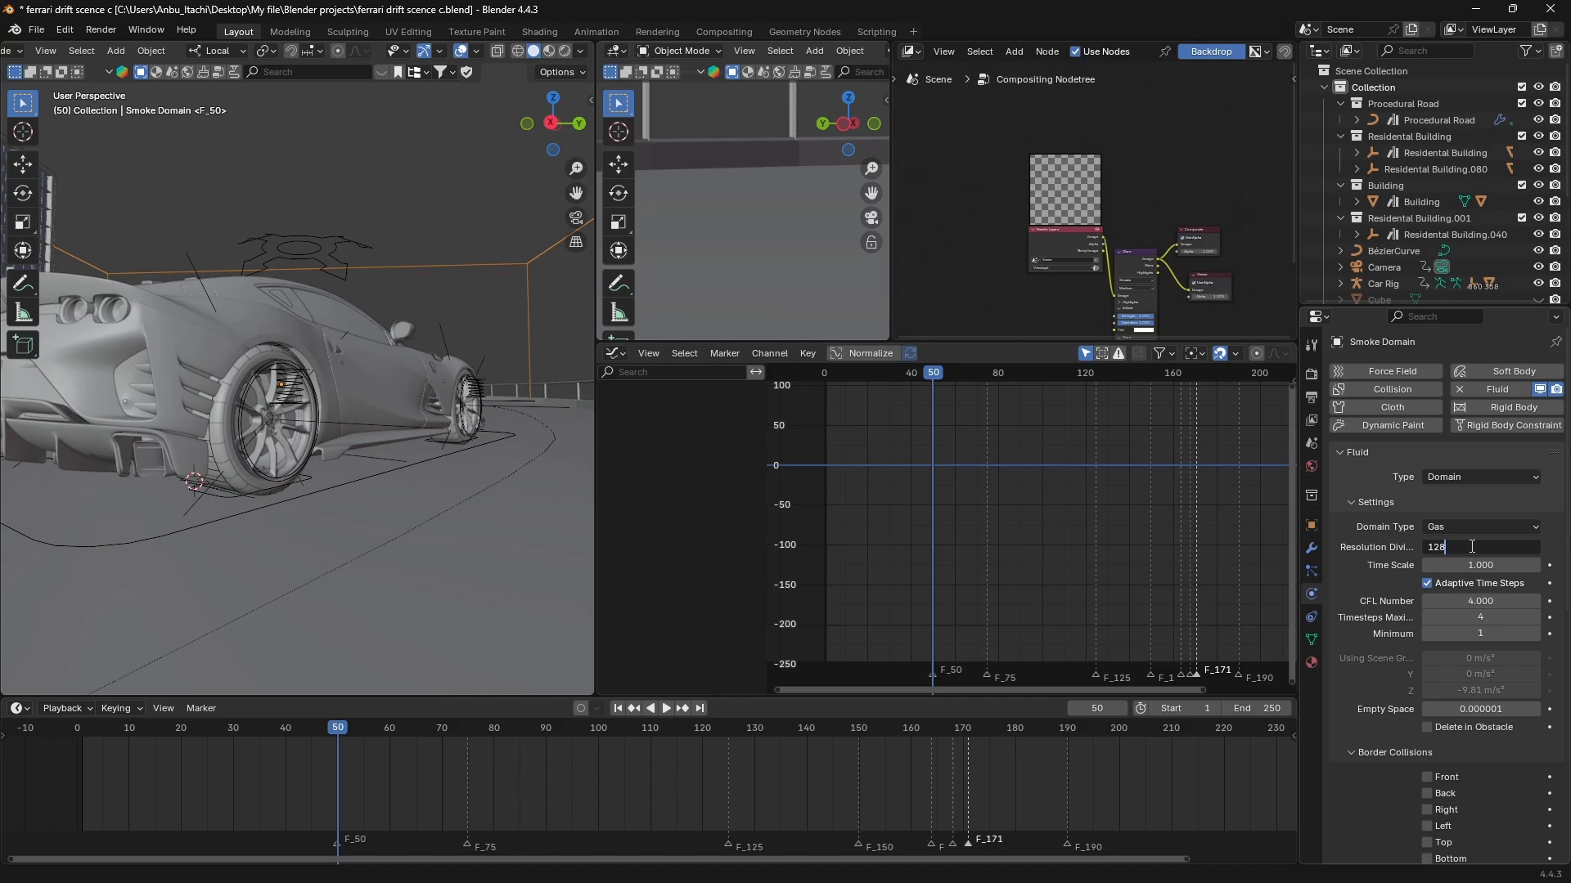
{"action": "key", "text": "BackSpace"}
{"action": "key", "text": "BackSpace"}
{"action": "key", "text": "BackSpace"}
{"action": "type", "text": "32"}
{"action": "key", "text": "Return"}
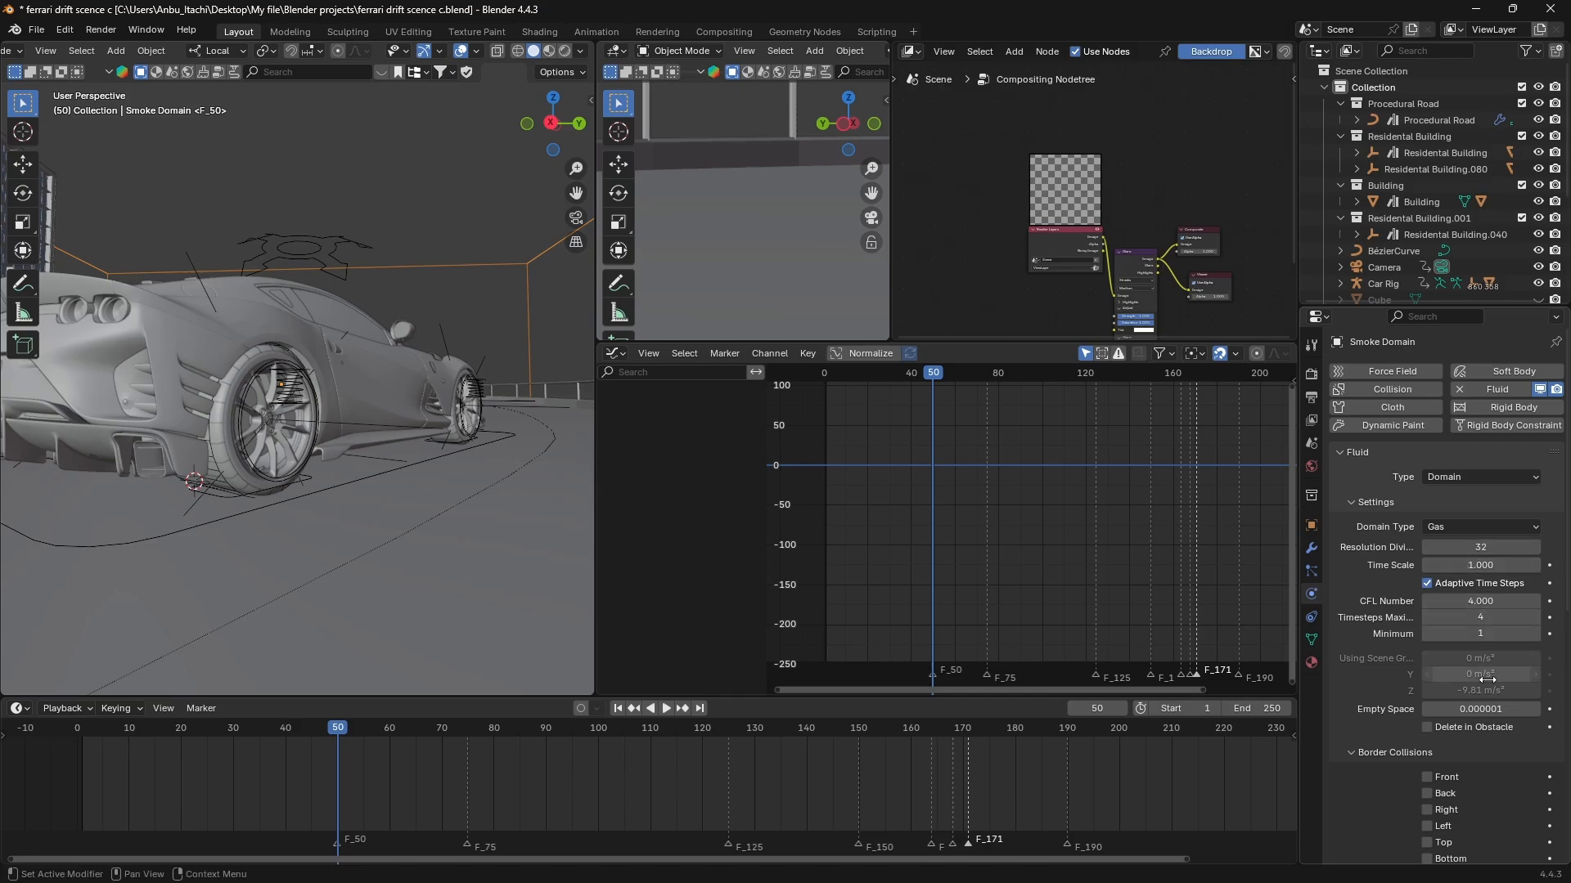
Enable Adaptive Domain for the Smoke Domain and show its options.
{"action": "scroll", "coordinate": [1487, 680], "scroll_direction": "down", "scroll_amount": 3}
{"action": "scroll", "coordinate": [1487, 681], "scroll_direction": "down", "scroll_amount": 8}
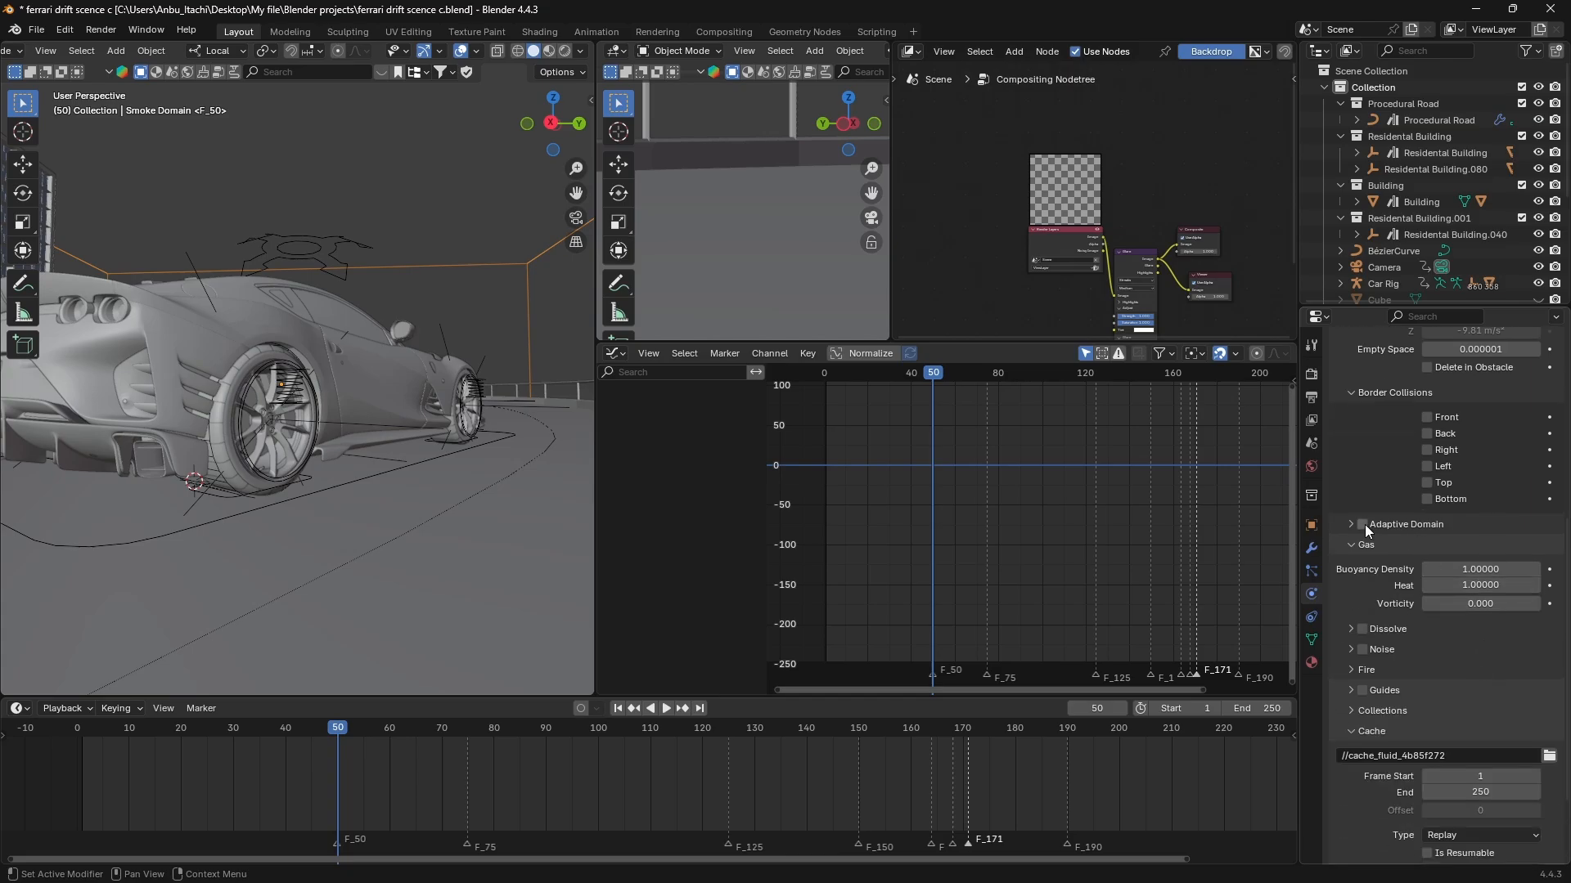
{"action": "left_click", "coordinate": [1362, 525]}
{"action": "left_click", "coordinate": [1348, 528]}
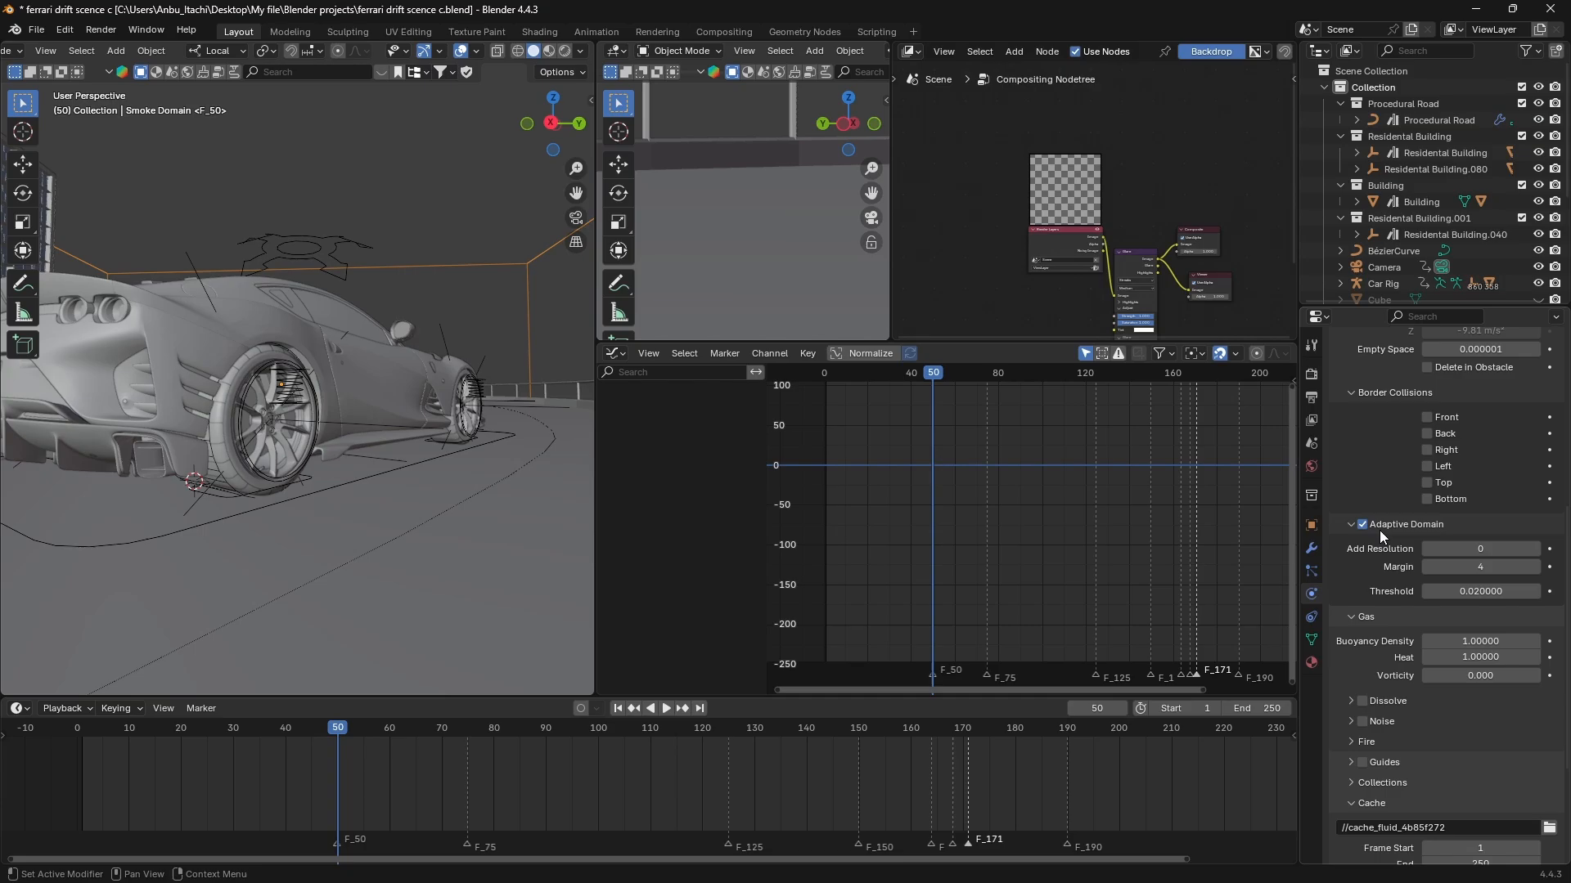
Enable Dissolve for the domain's gas and set the dissolve time to 20.
{"action": "scroll", "coordinate": [1381, 530], "scroll_direction": "down", "scroll_amount": 2}
{"action": "scroll", "coordinate": [1413, 620], "scroll_direction": "down", "scroll_amount": 2}
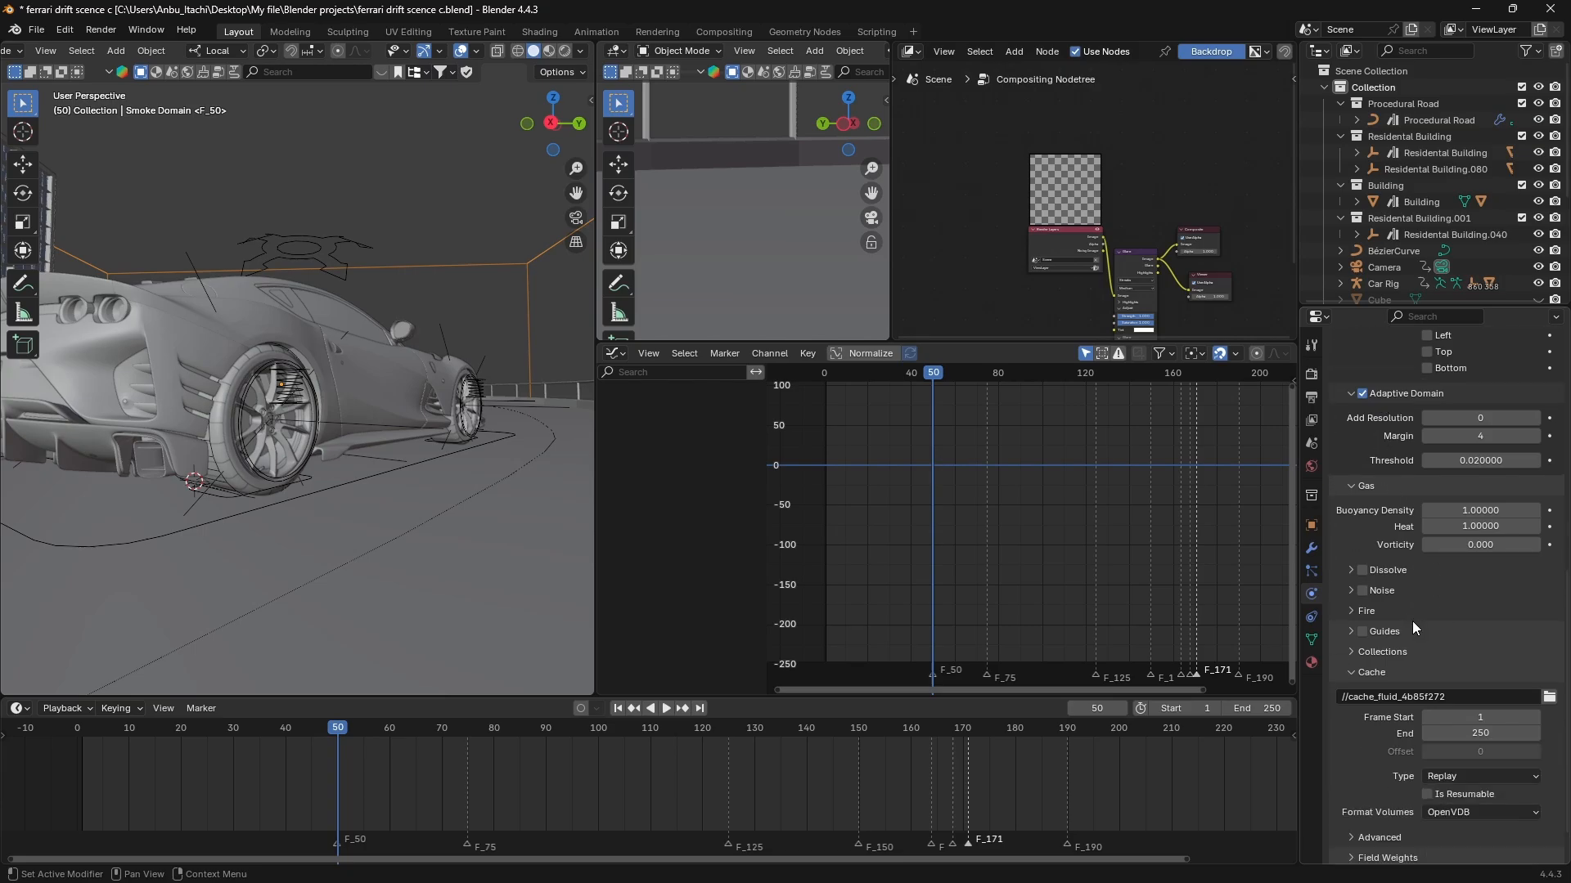
{"action": "left_click", "coordinate": [1358, 570]}
{"action": "left_click", "coordinate": [1351, 570]}
{"action": "left_click", "coordinate": [1472, 598]}
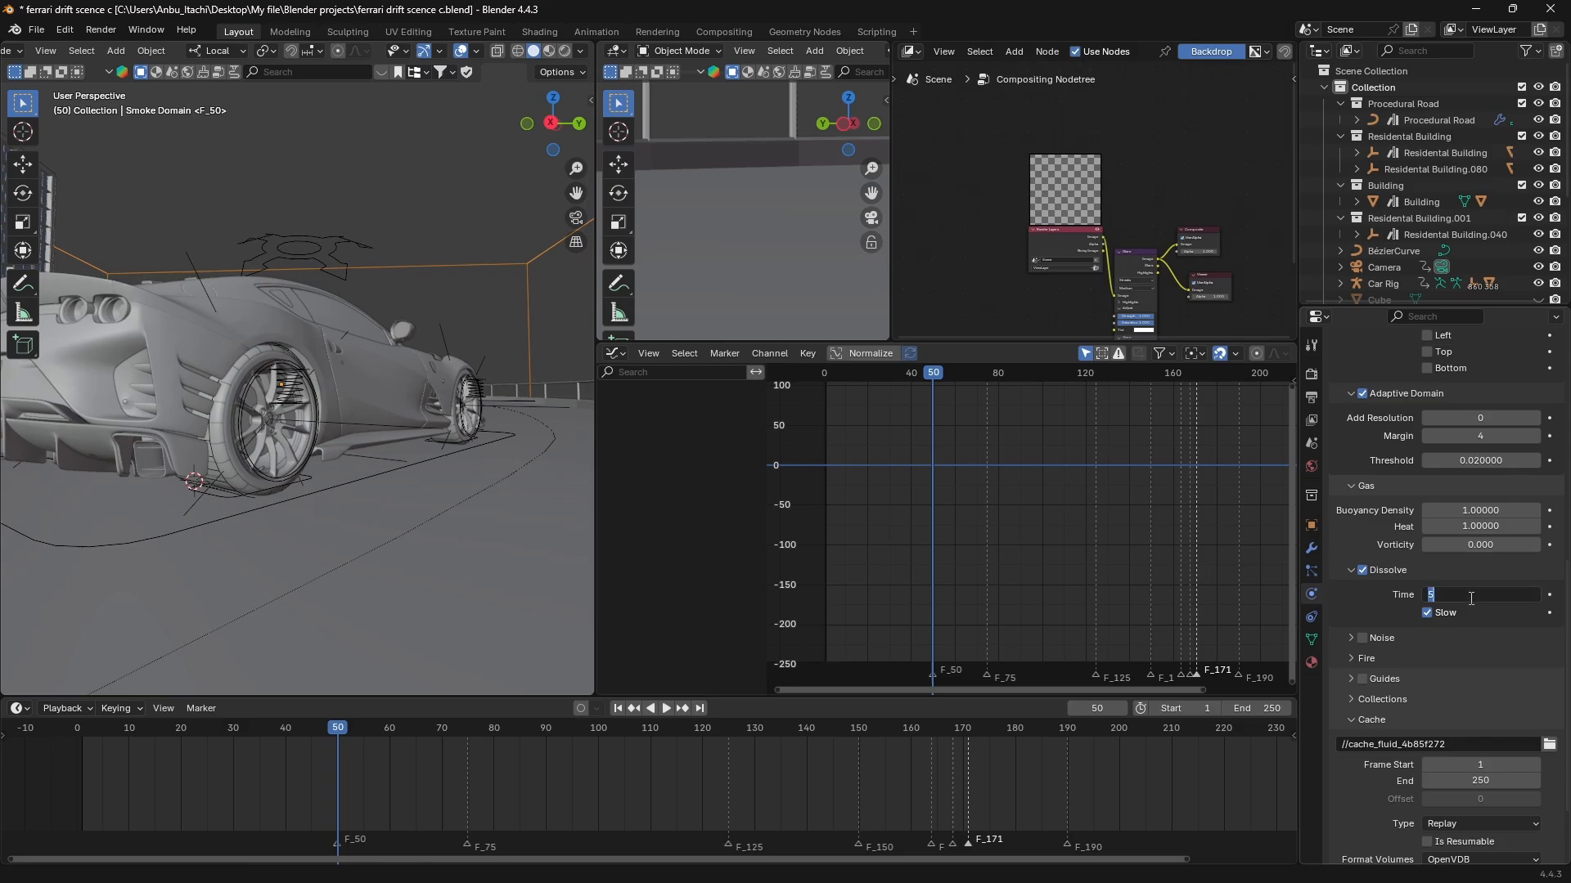
{"action": "type", "text": "20"}
{"action": "key", "text": "Return"}
Set the domain's cache type to All and bake the whole smoke simulation.
{"action": "scroll", "coordinate": [1470, 598], "scroll_direction": "down", "scroll_amount": 2}
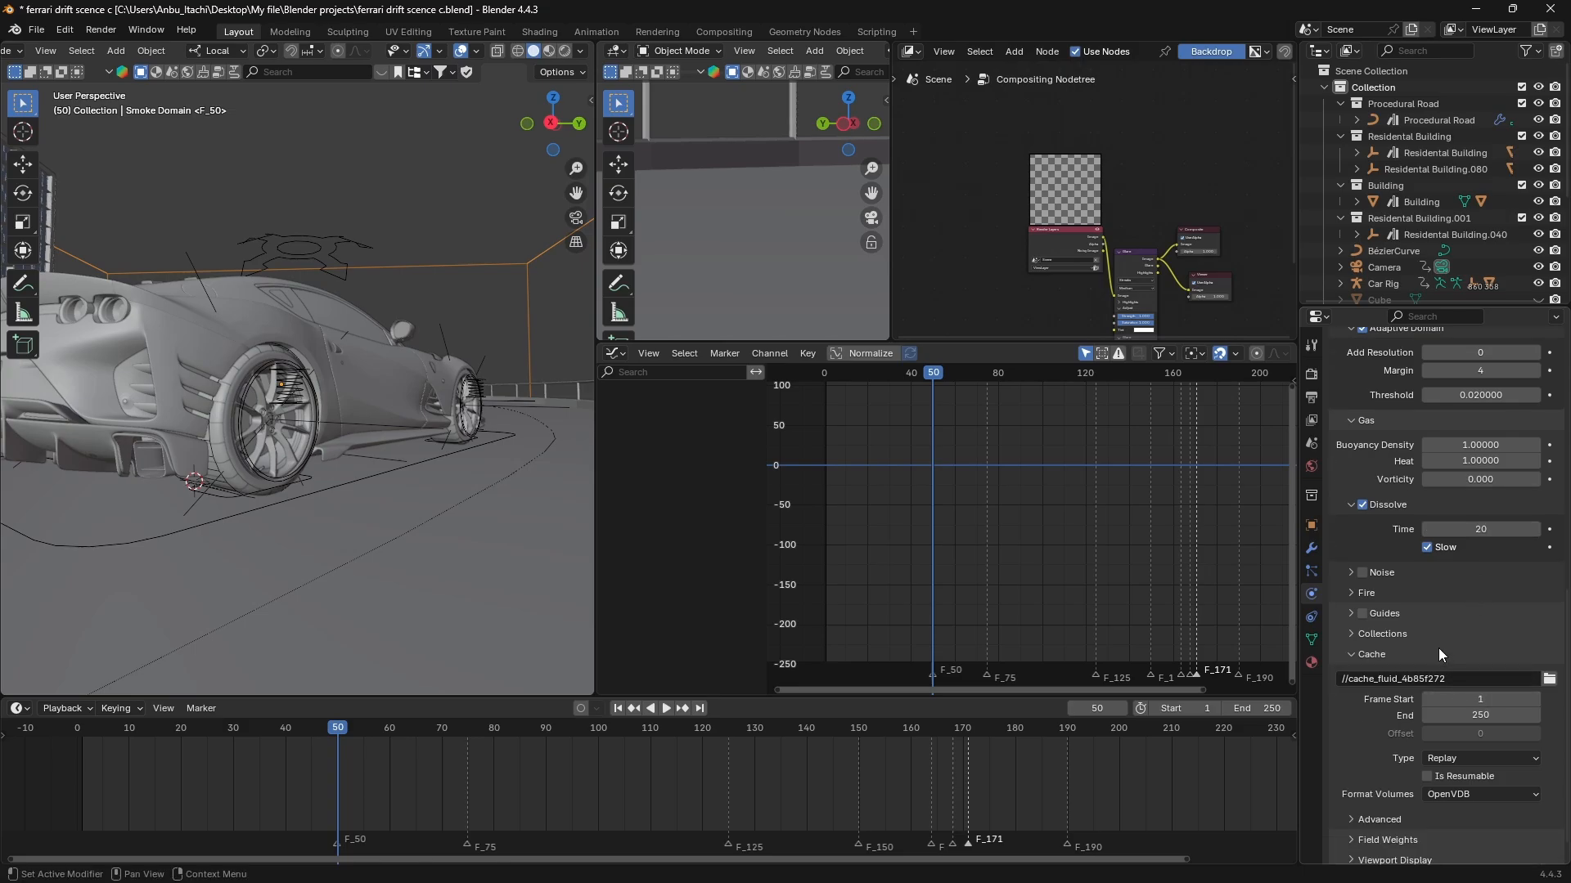
{"action": "scroll", "coordinate": [1515, 629], "scroll_direction": "down", "scroll_amount": 1}
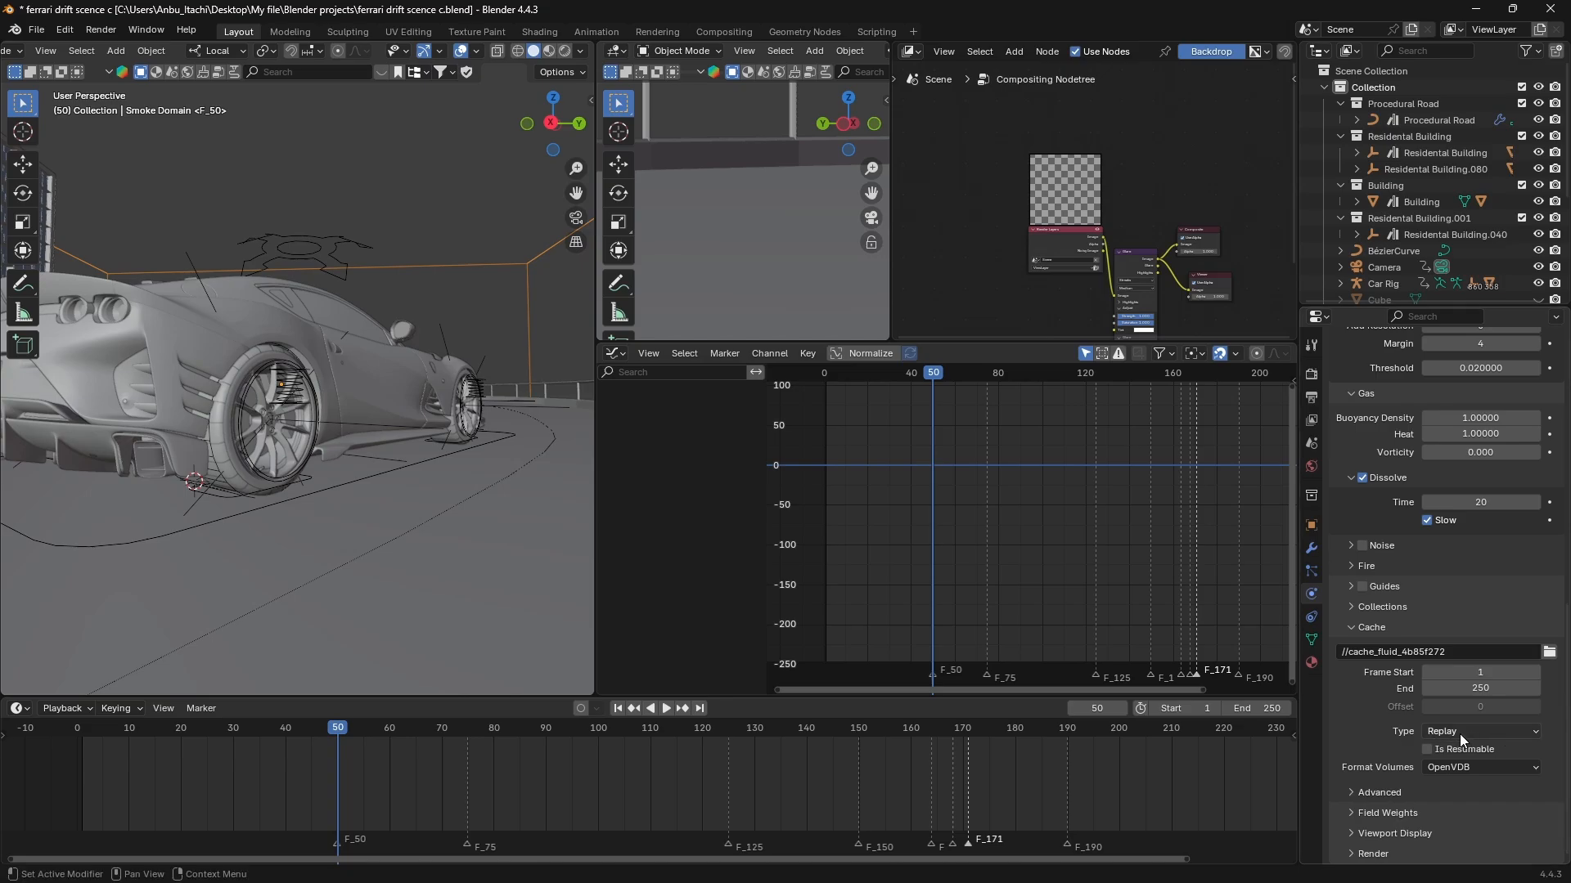
{"action": "left_click", "coordinate": [1458, 733]}
{"action": "left_click", "coordinate": [1459, 787]}
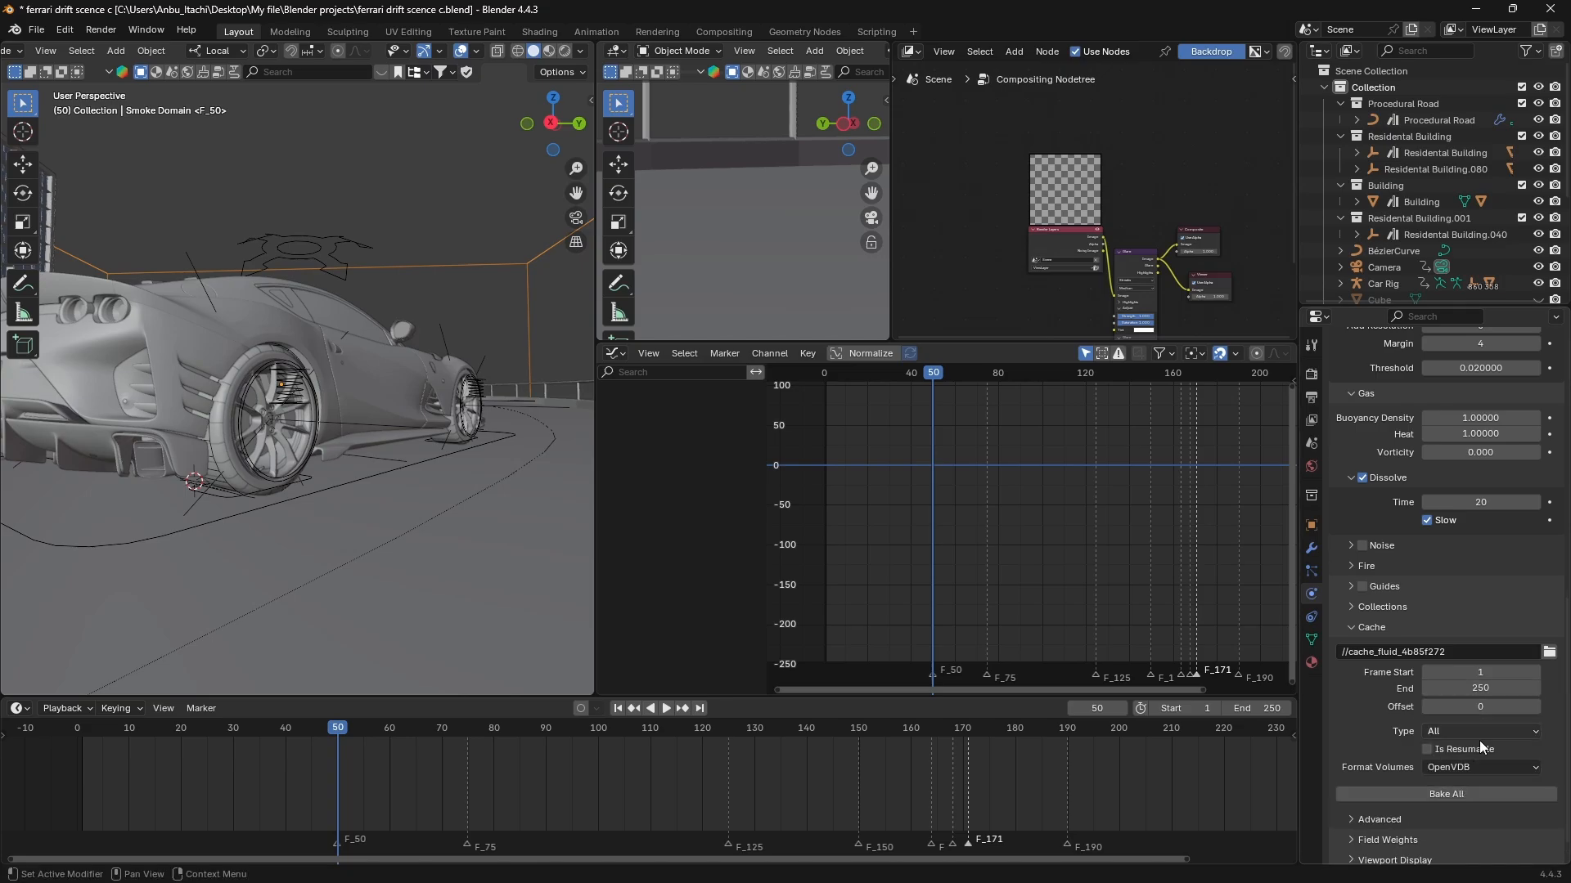
{"action": "left_click", "coordinate": [1475, 789]}
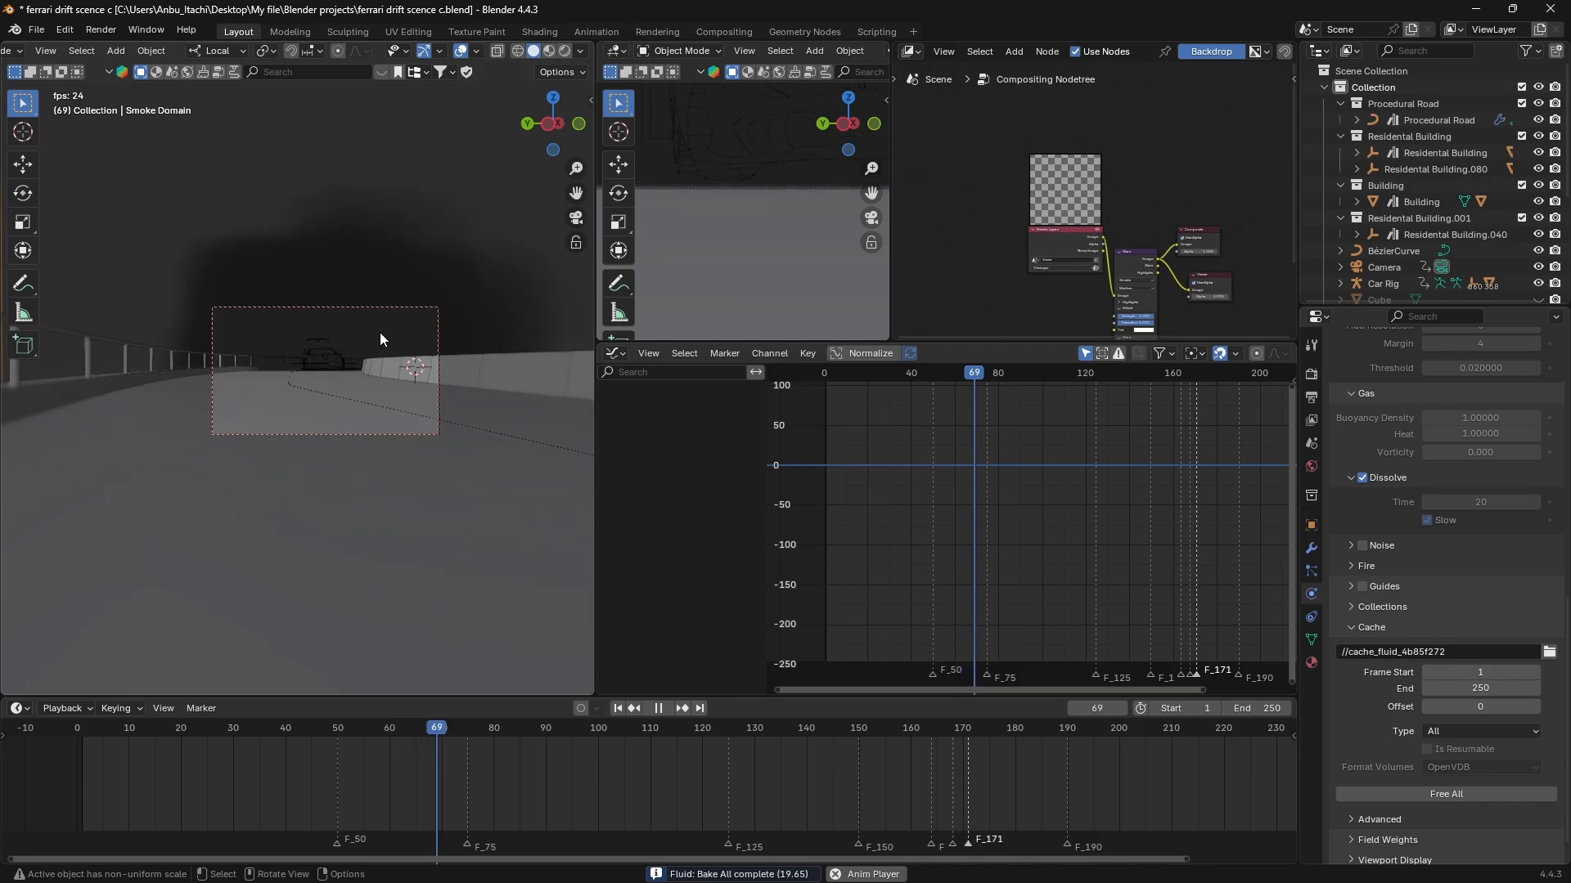
Stop the playback and step back to frame 75, examining the baked smoke through the camera and reviewing the domain settings.
{"action": "key", "text": "space"}
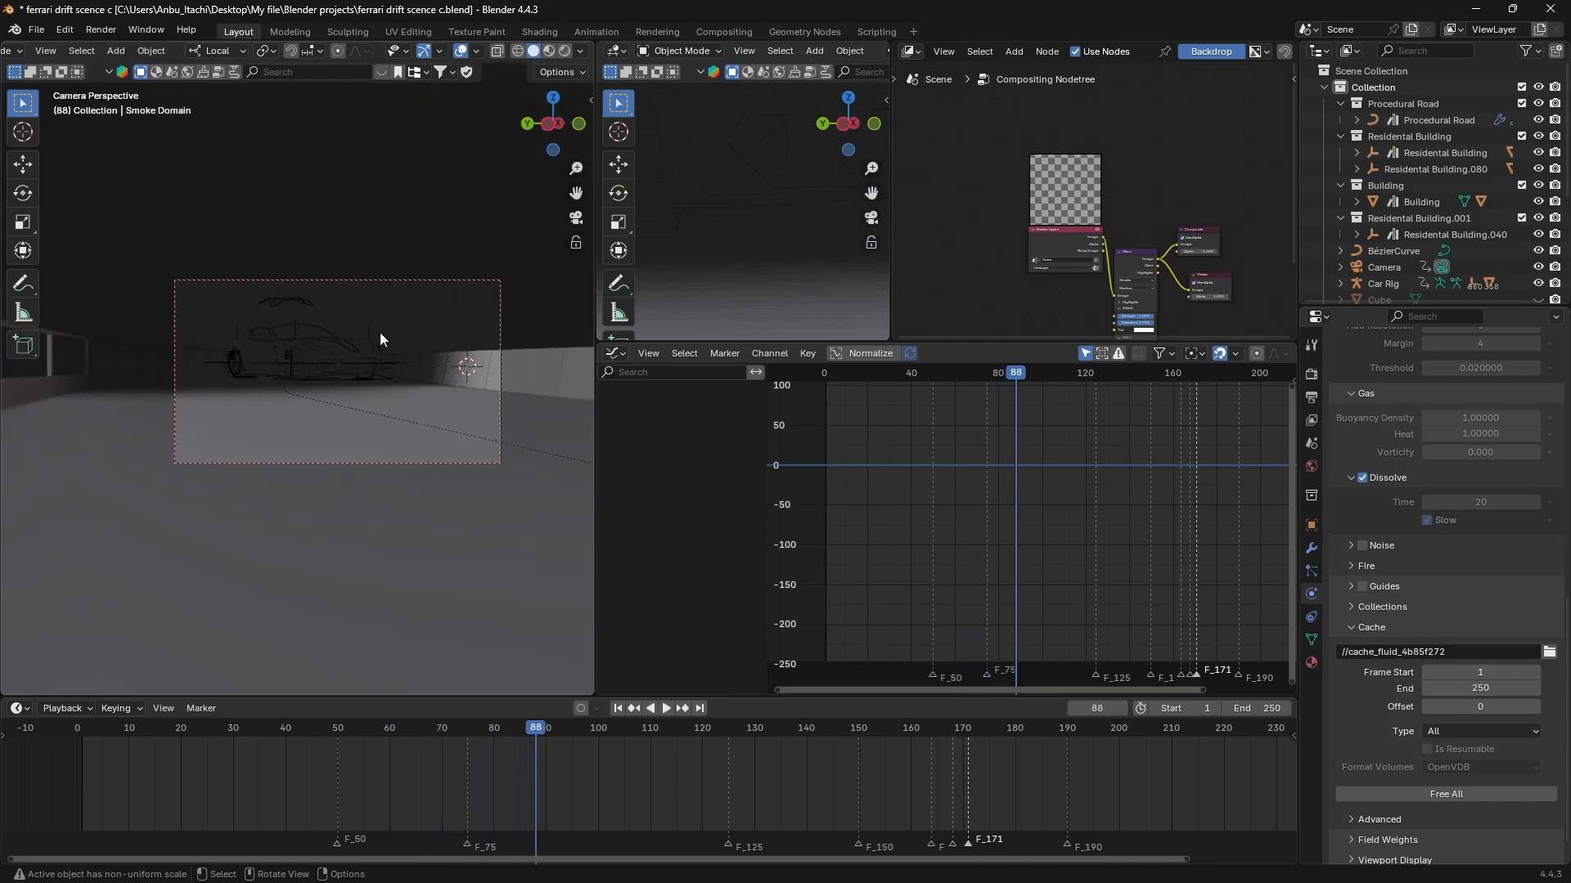
{"action": "left_click_drag", "start_coordinate": [531, 733], "coordinate": [490, 734]}
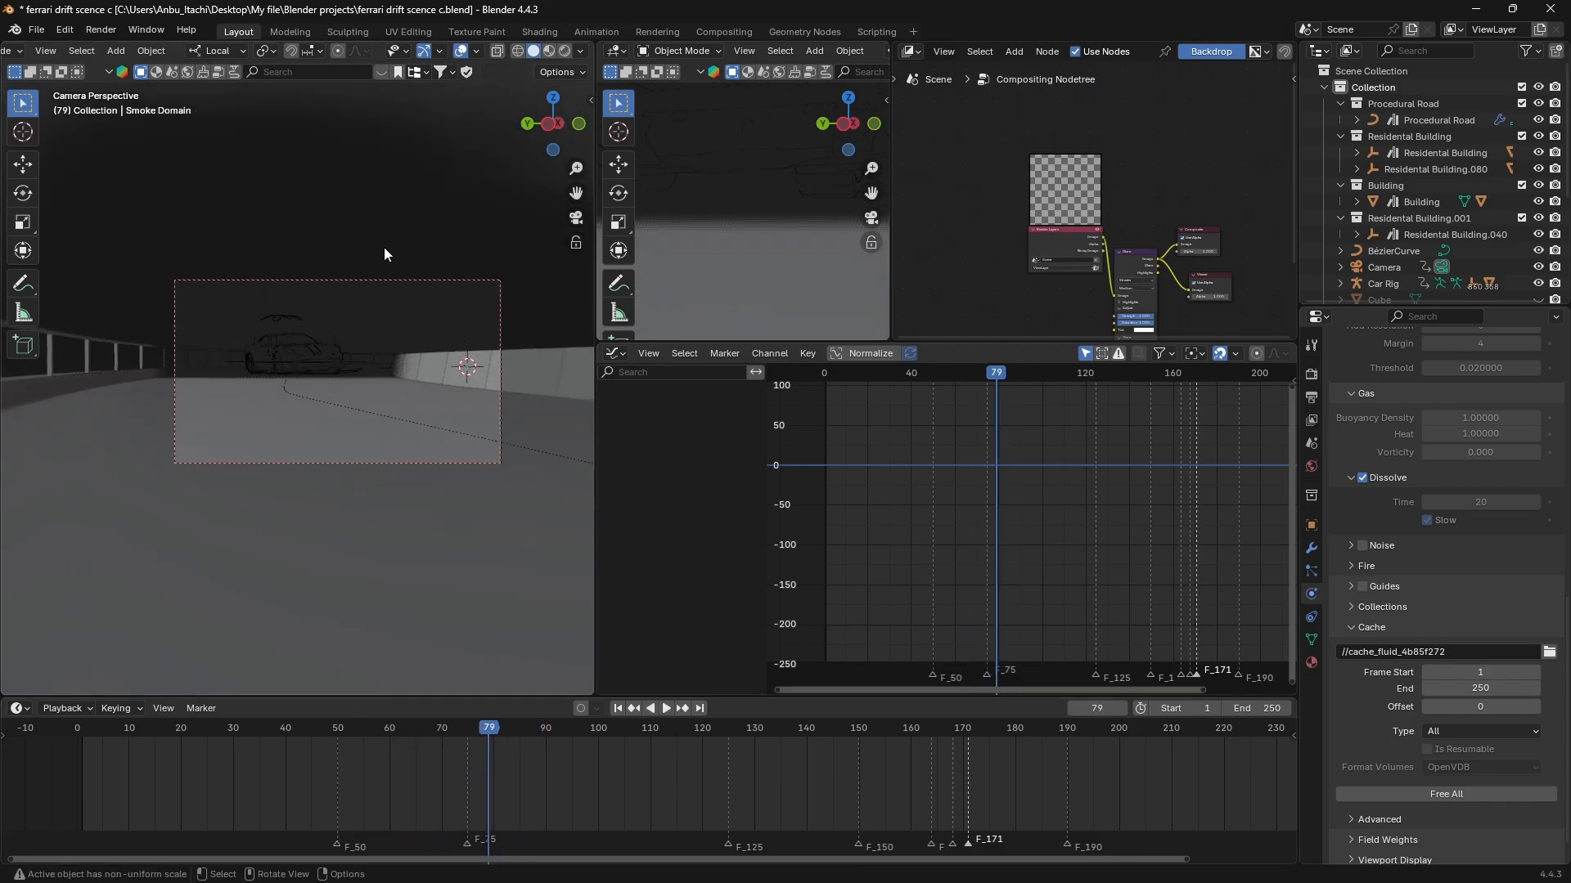
{"action": "scroll", "coordinate": [1452, 519], "scroll_direction": "up", "scroll_amount": 8}
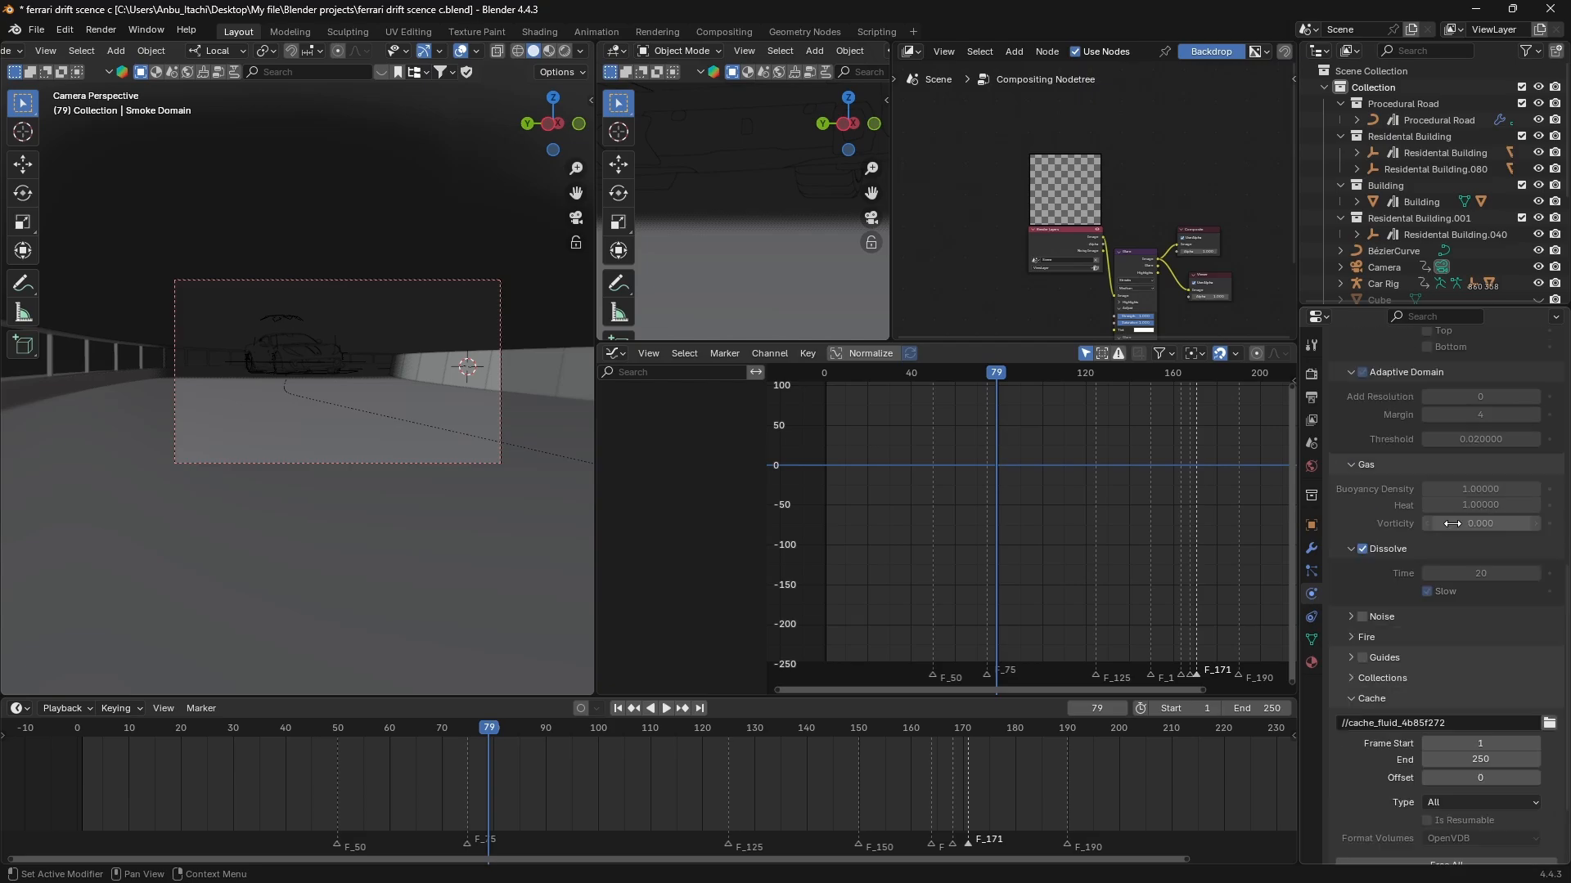
{"action": "scroll", "coordinate": [1451, 520], "scroll_direction": "up", "scroll_amount": 5}
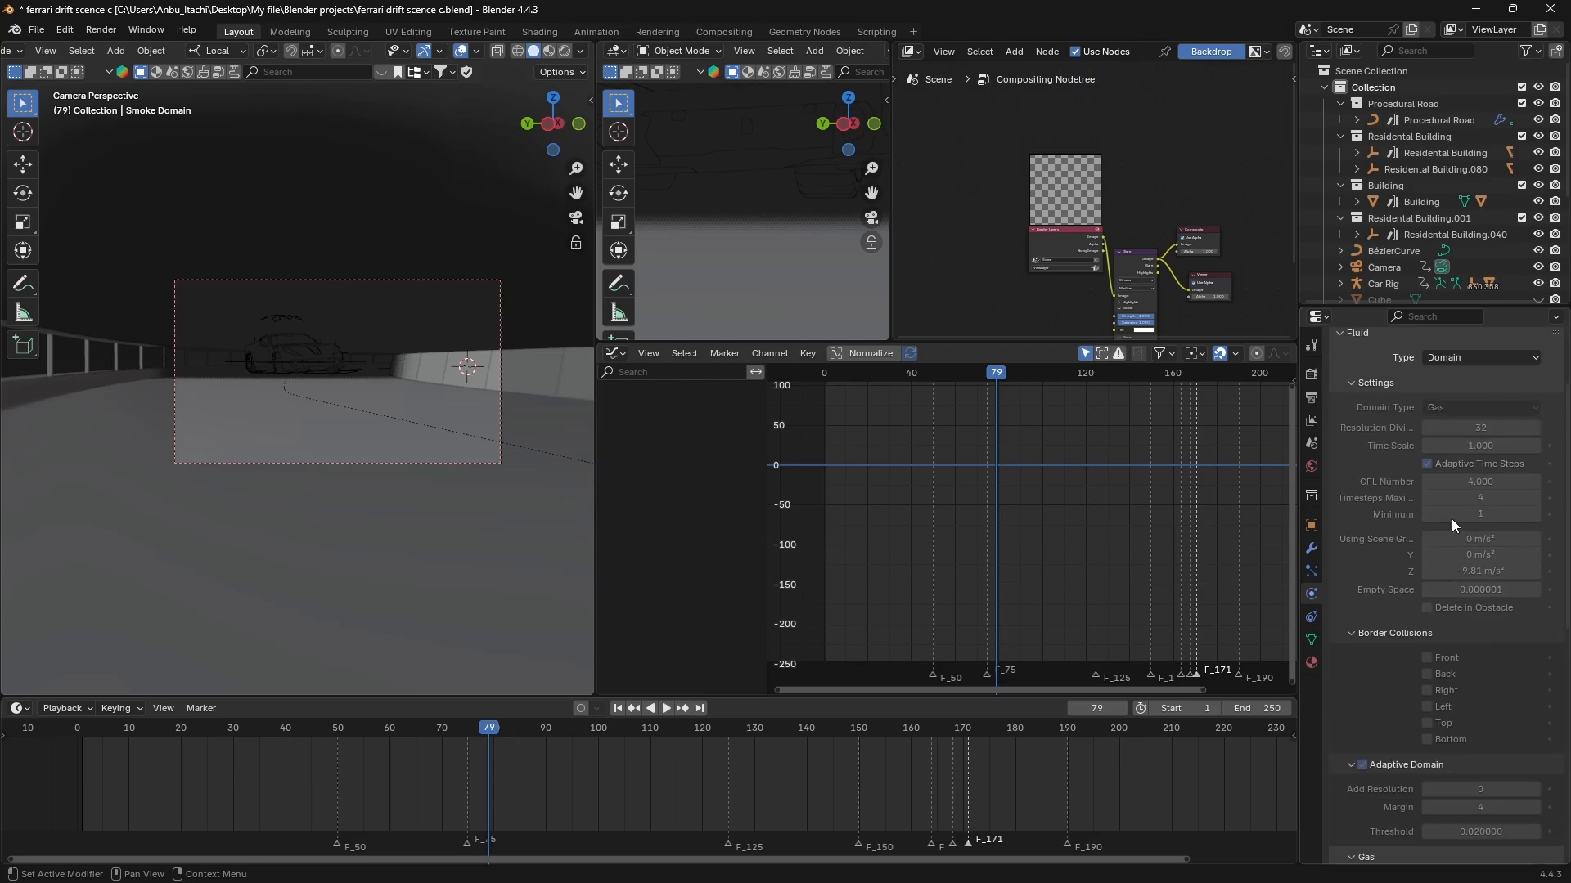
{"action": "scroll", "coordinate": [1451, 519], "scroll_direction": "down", "scroll_amount": 3}
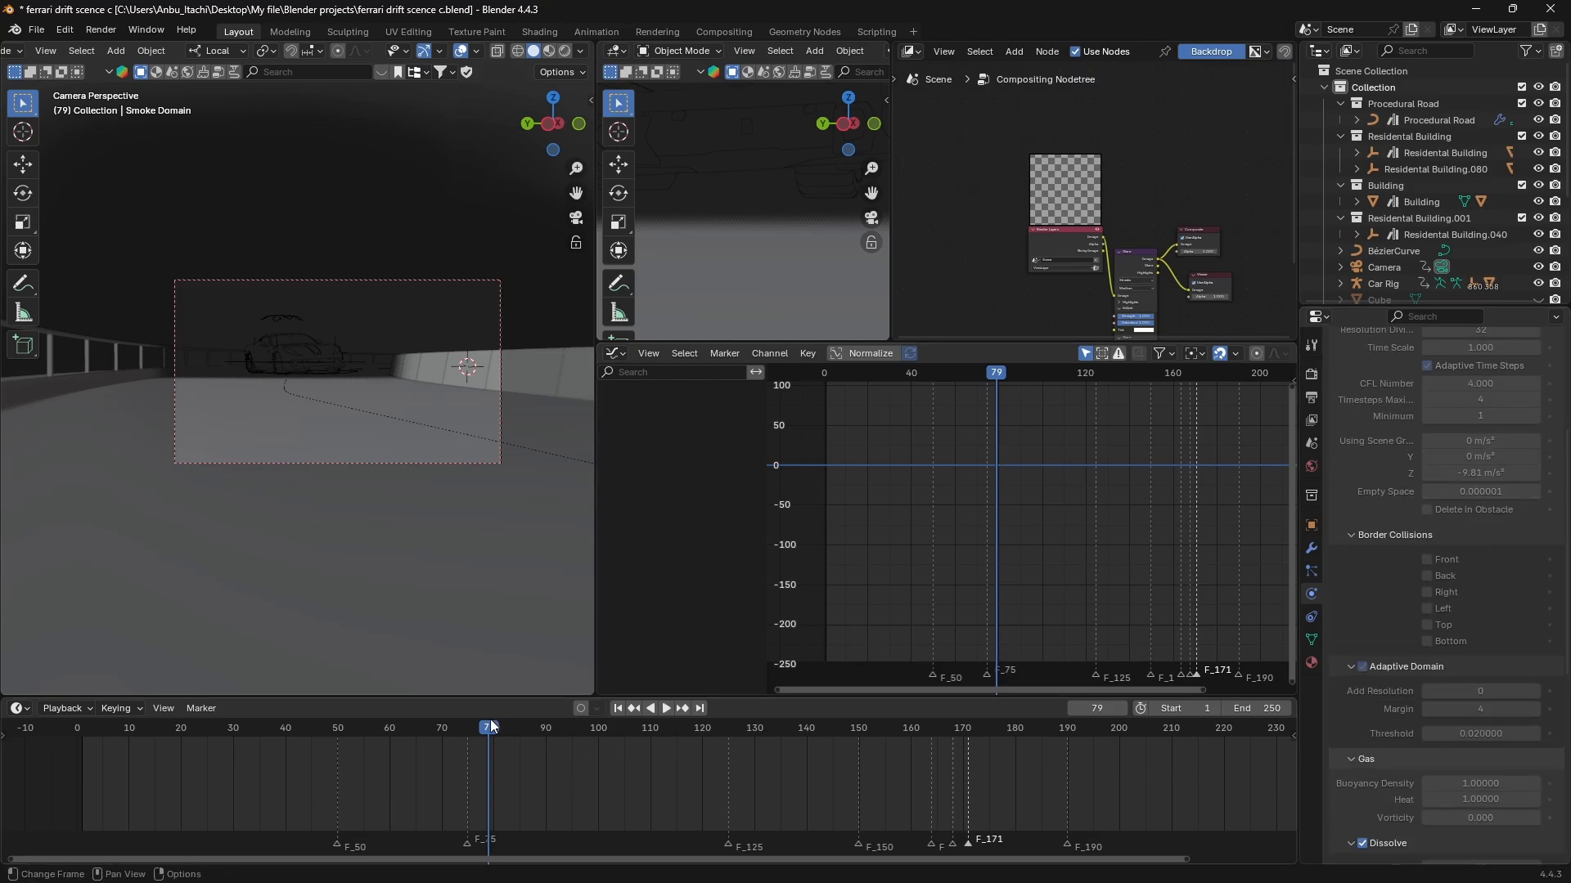
{"action": "left_click_drag", "start_coordinate": [506, 720], "coordinate": [468, 733]}
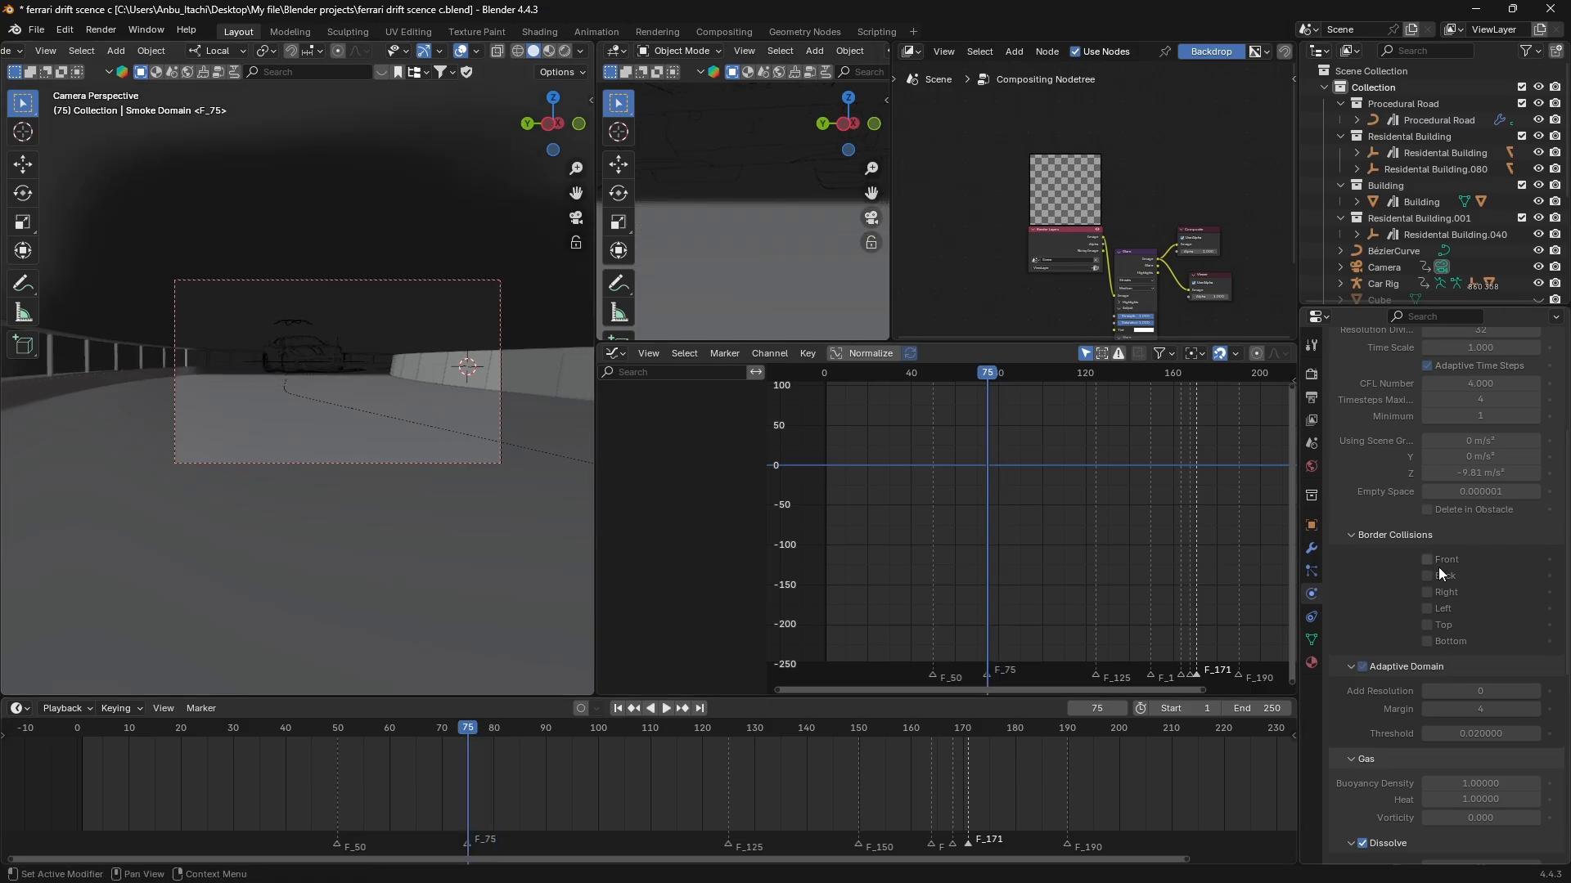
Free the baked smoke data and set the domain's Resolution Divisions to 256.
{"action": "scroll", "coordinate": [1439, 573], "scroll_direction": "down", "scroll_amount": 12}
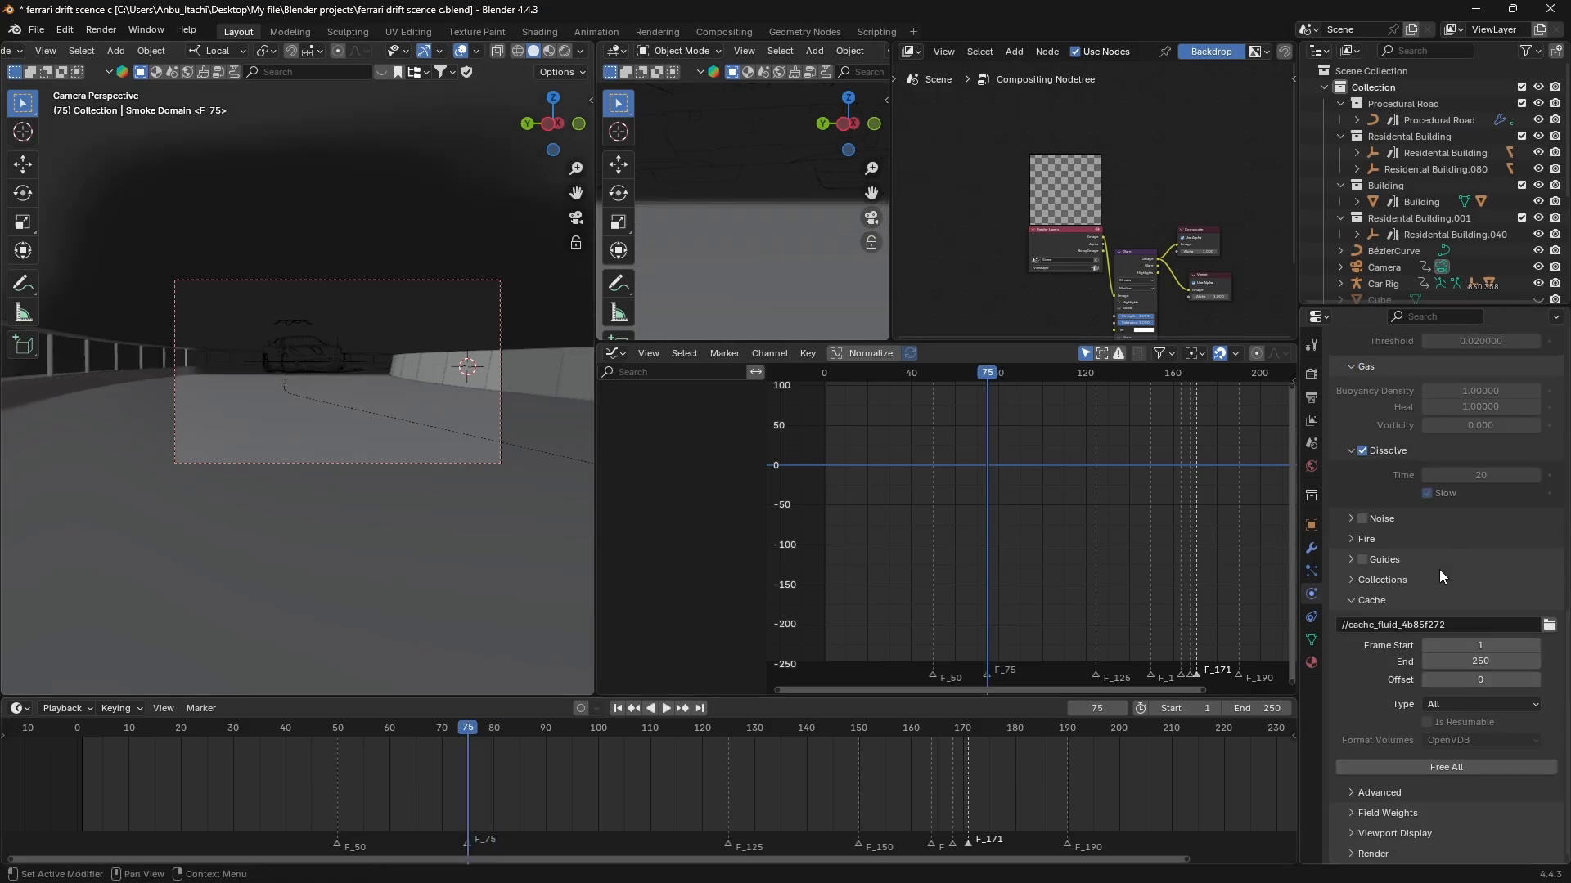
{"action": "left_click", "coordinate": [1426, 763]}
{"action": "scroll", "coordinate": [1443, 544], "scroll_direction": "up", "scroll_amount": 15}
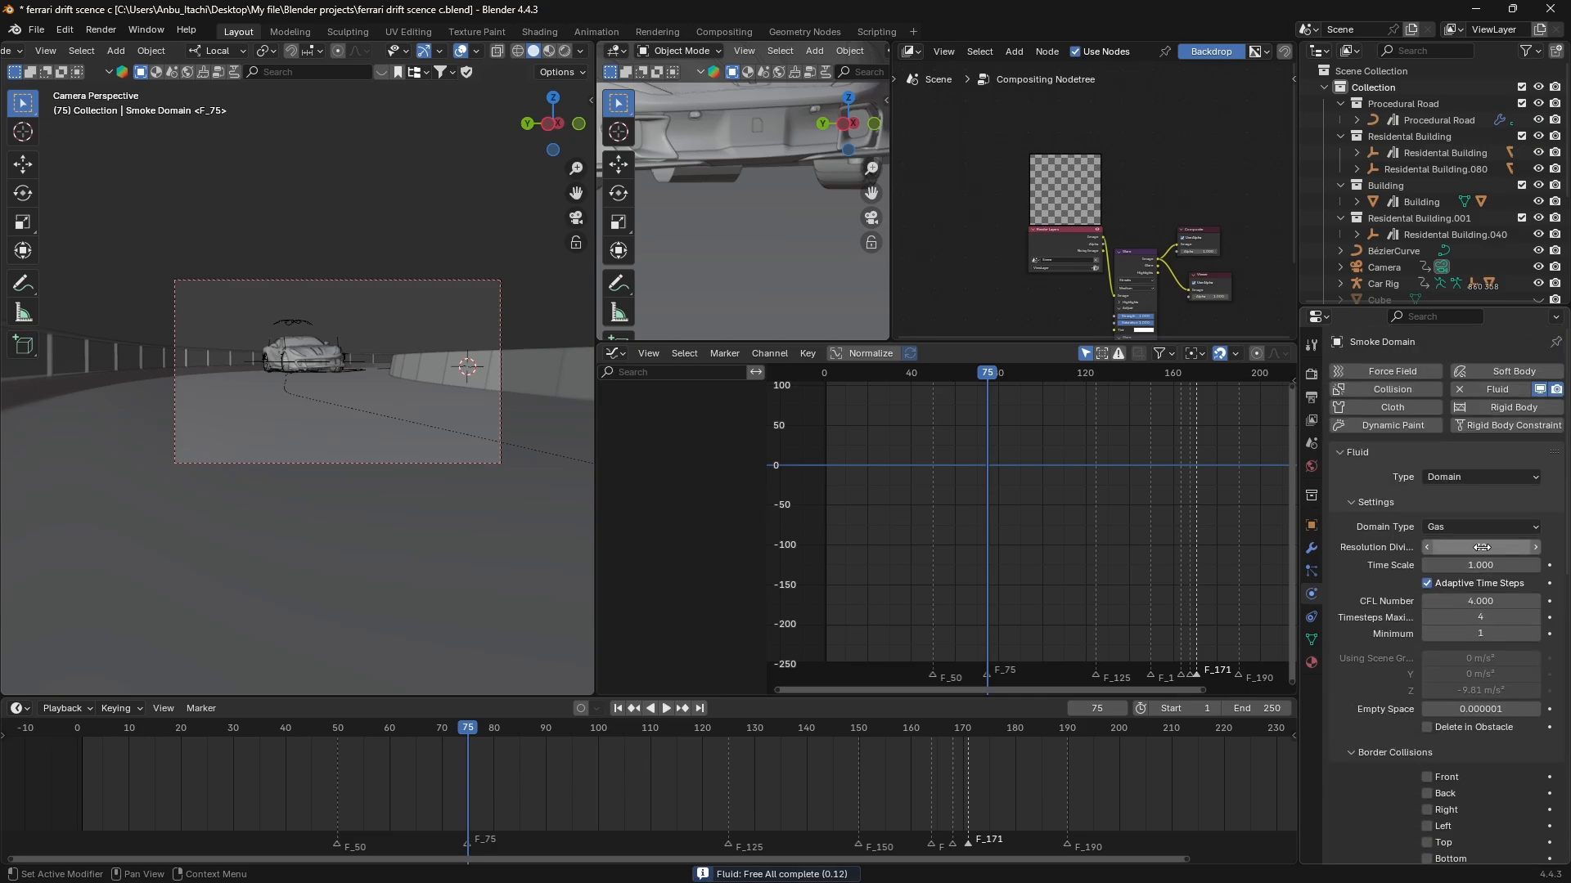
{"action": "left_click", "coordinate": [1483, 548]}
{"action": "type", "text": "256"}
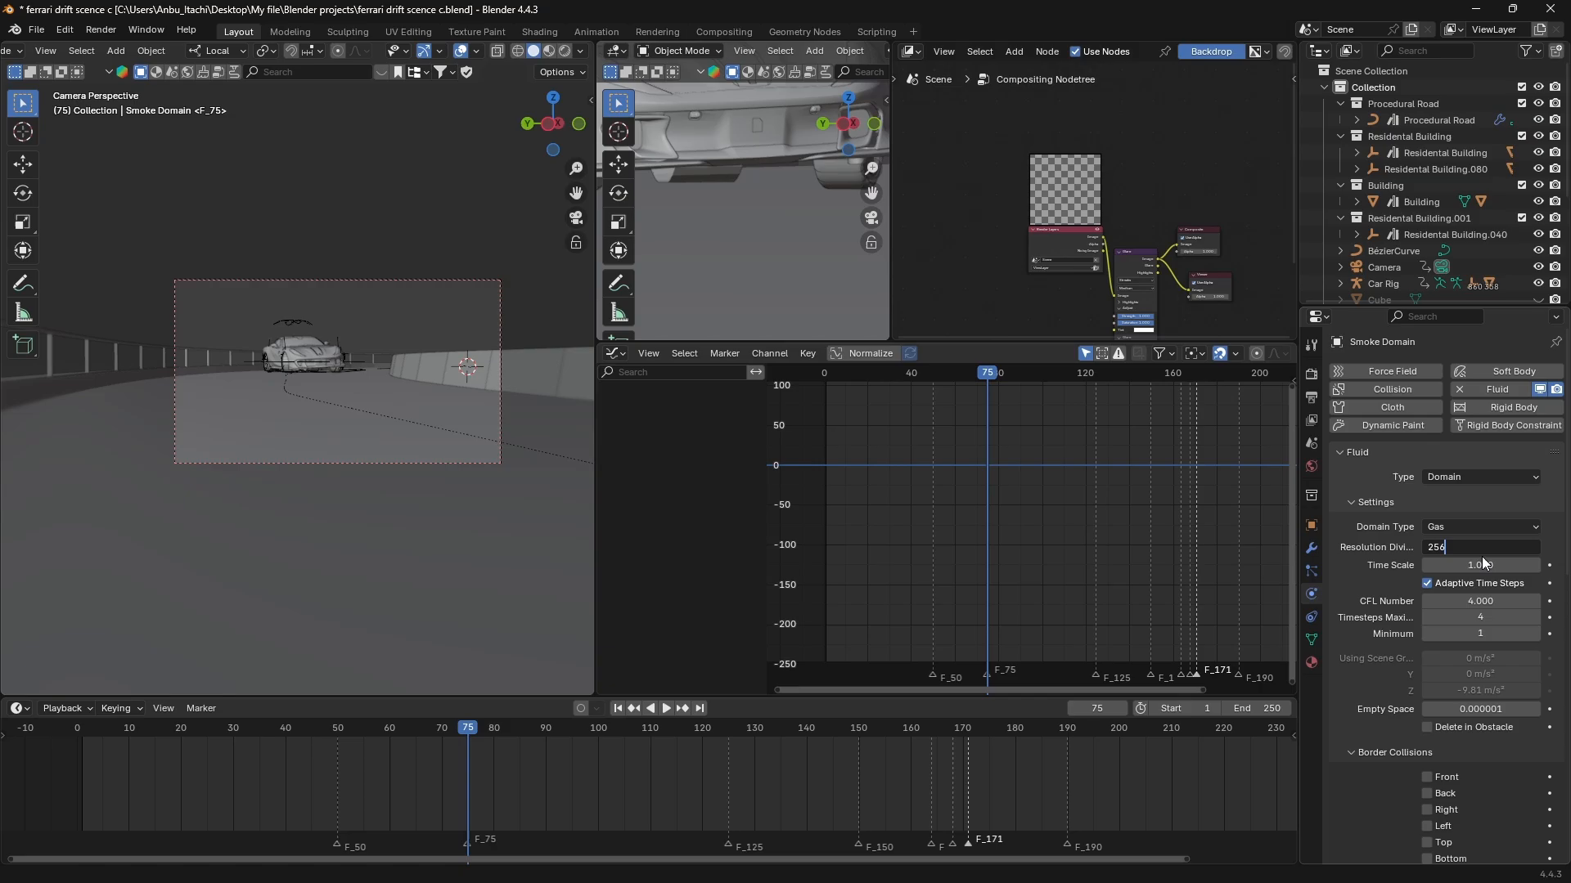
{"action": "key", "text": "Return"}
{"action": "scroll", "coordinate": [1477, 574], "scroll_direction": "down", "scroll_amount": 15}
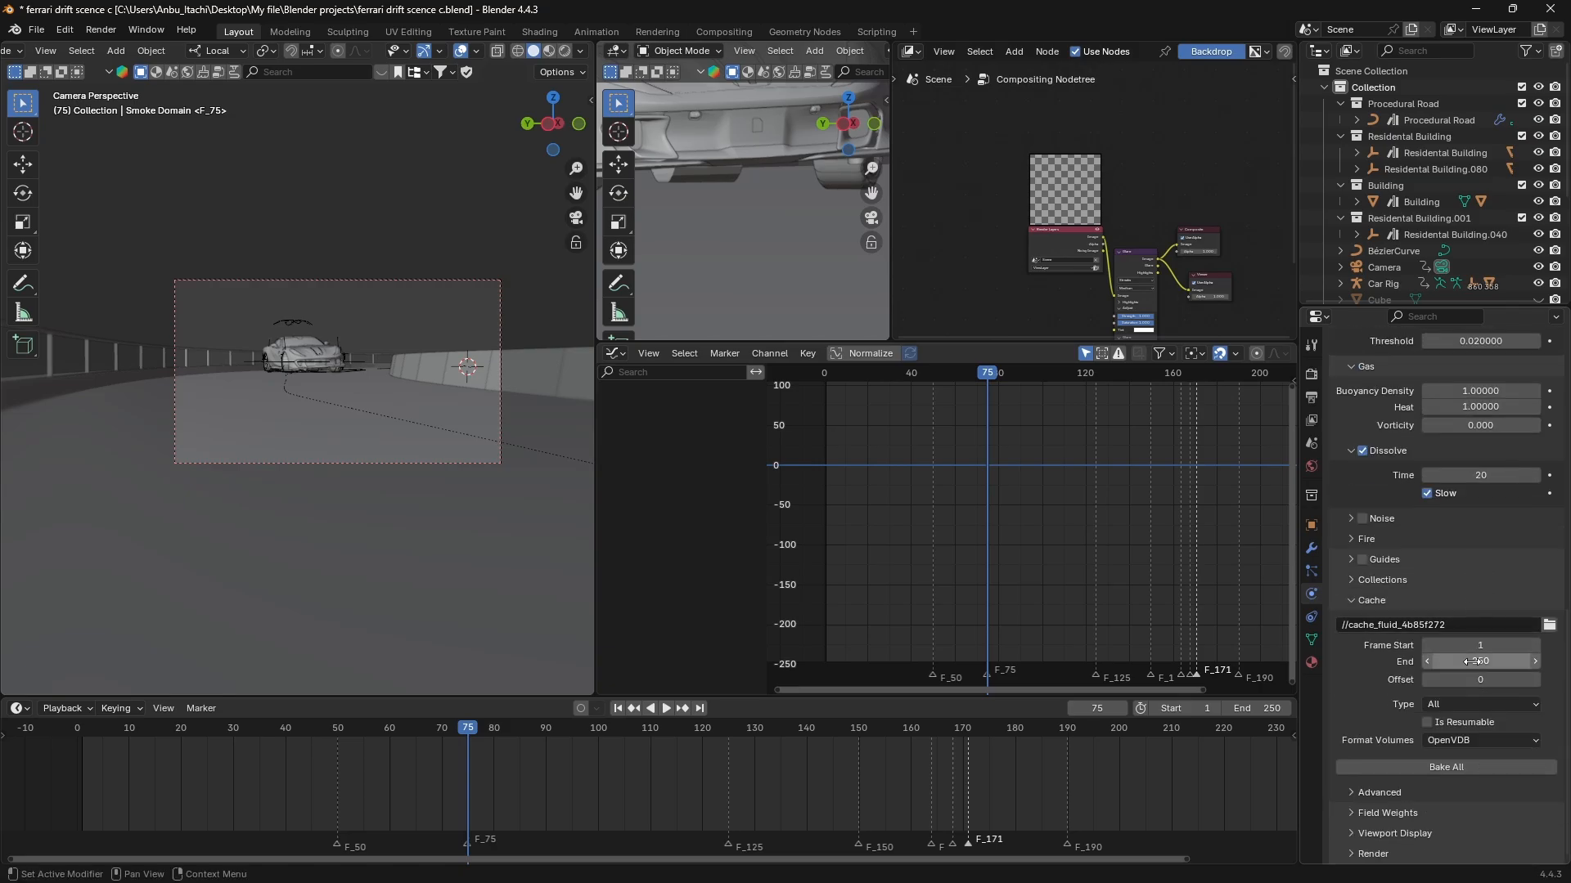
Set the smoke domain's cache frame range to start at 50 and end at 80, and bake the whole simulation.
{"action": "left_click", "coordinate": [1477, 646]}
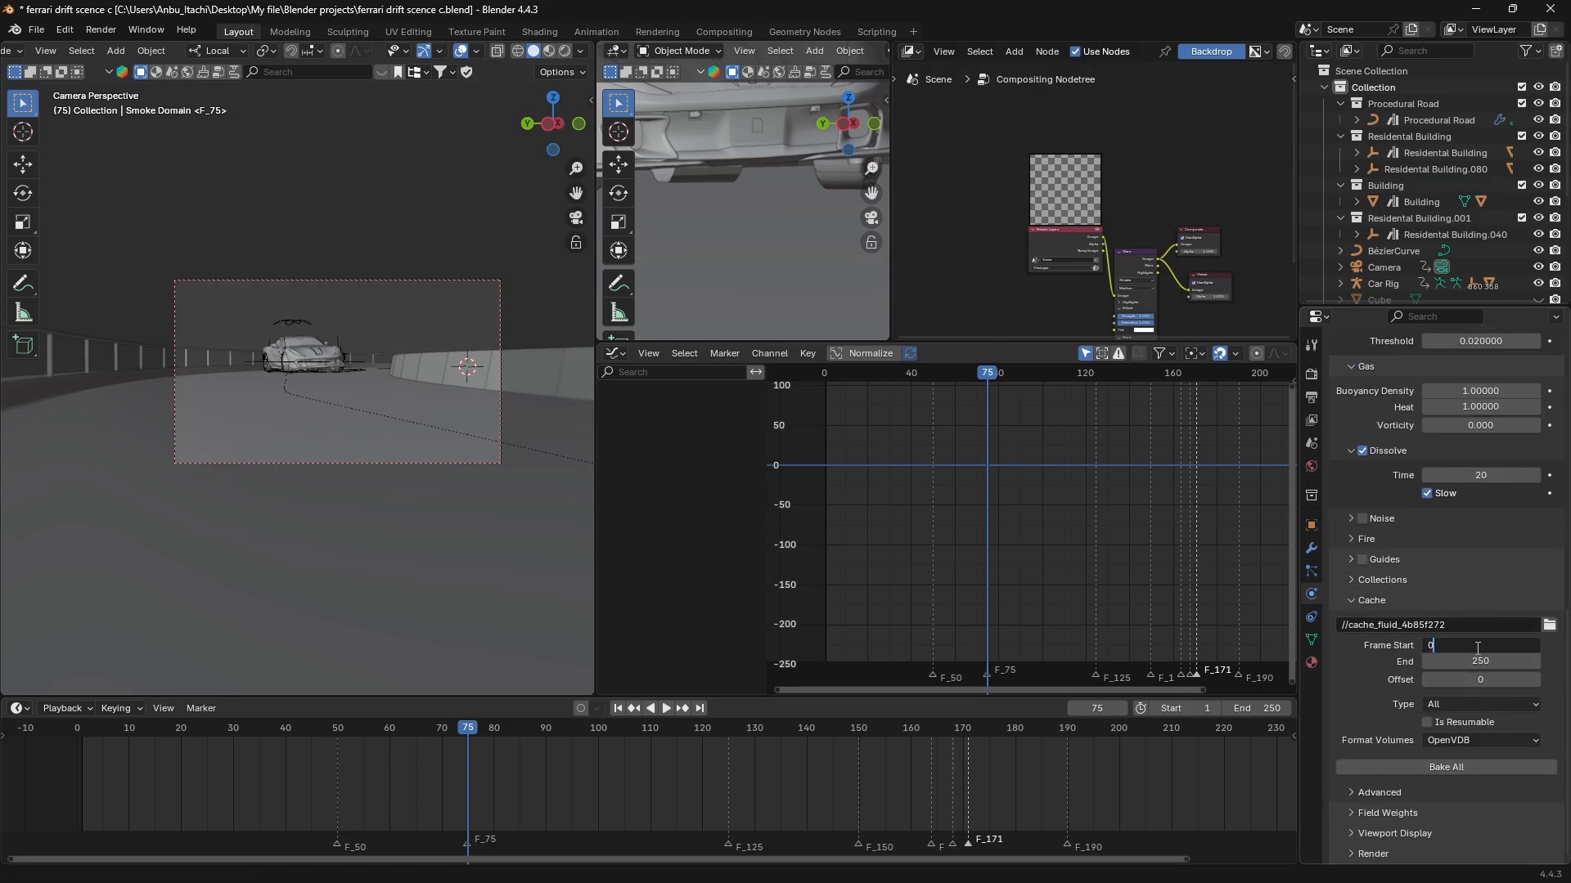
{"action": "type", "text": "0"}
{"action": "key", "text": "BackSpace"}
{"action": "type", "text": "50"}
{"action": "key", "text": "Return"}
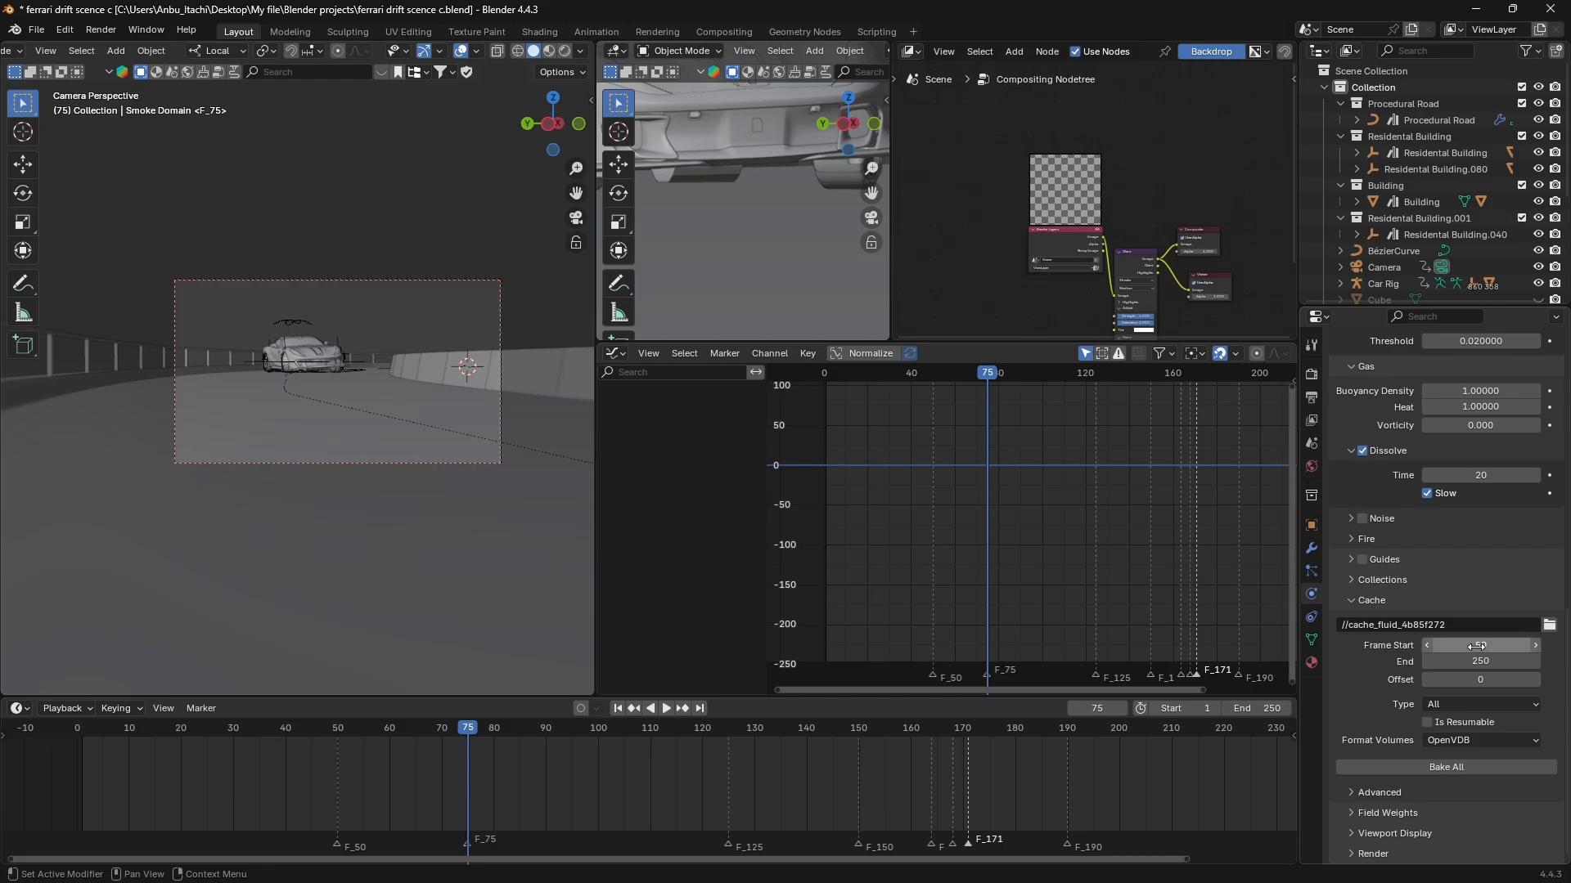
{"action": "left_click", "coordinate": [1505, 656]}
{"action": "type", "text": "80"}
{"action": "key", "text": "Return"}
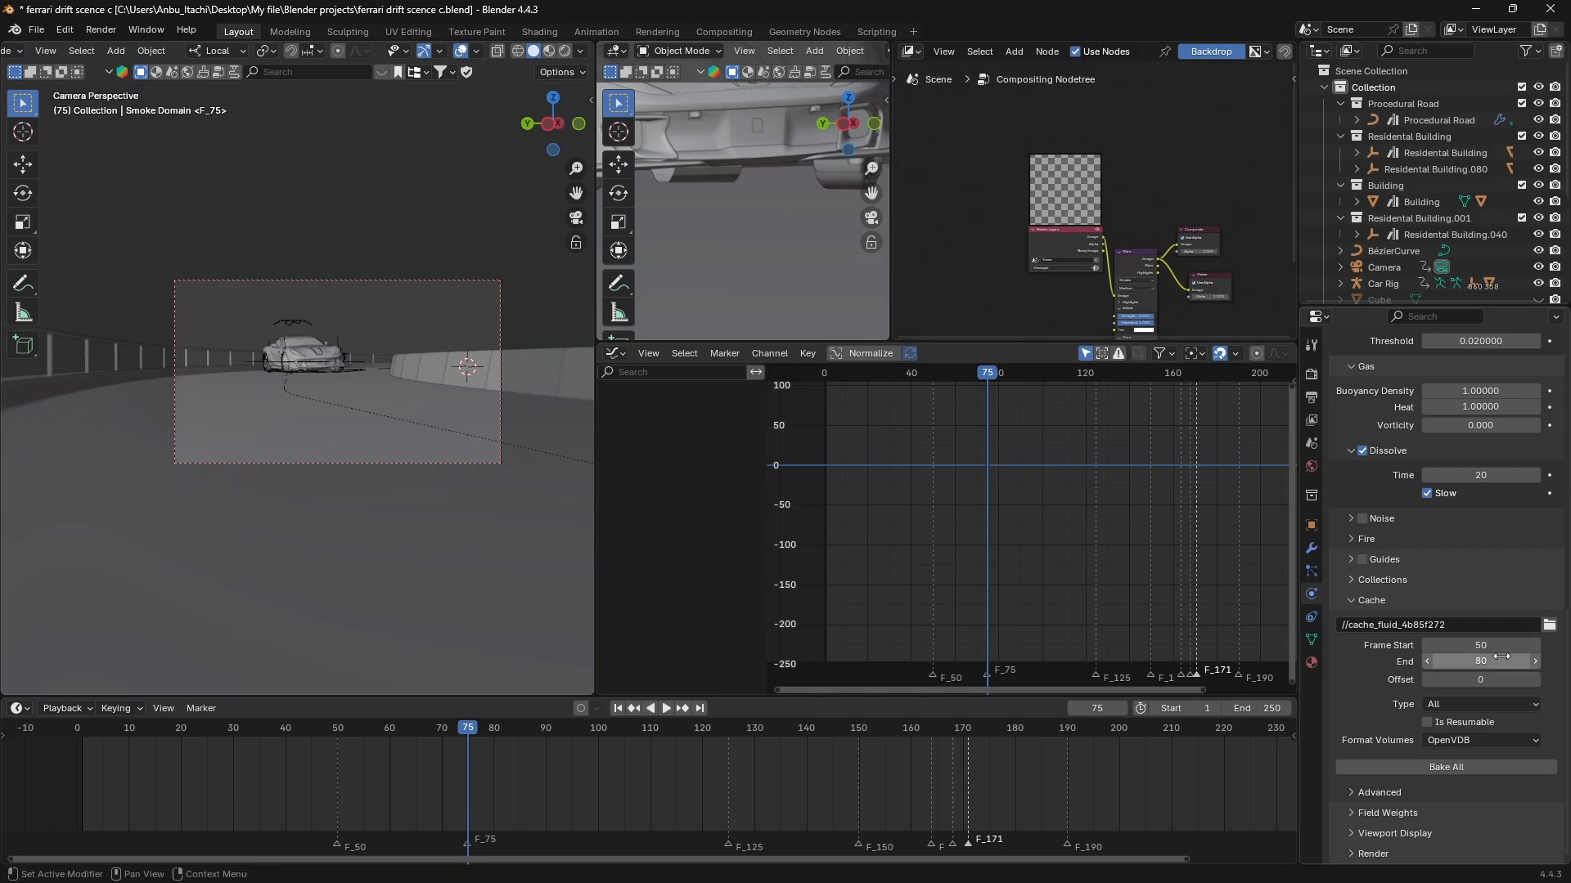
{"action": "left_click", "coordinate": [1463, 766]}
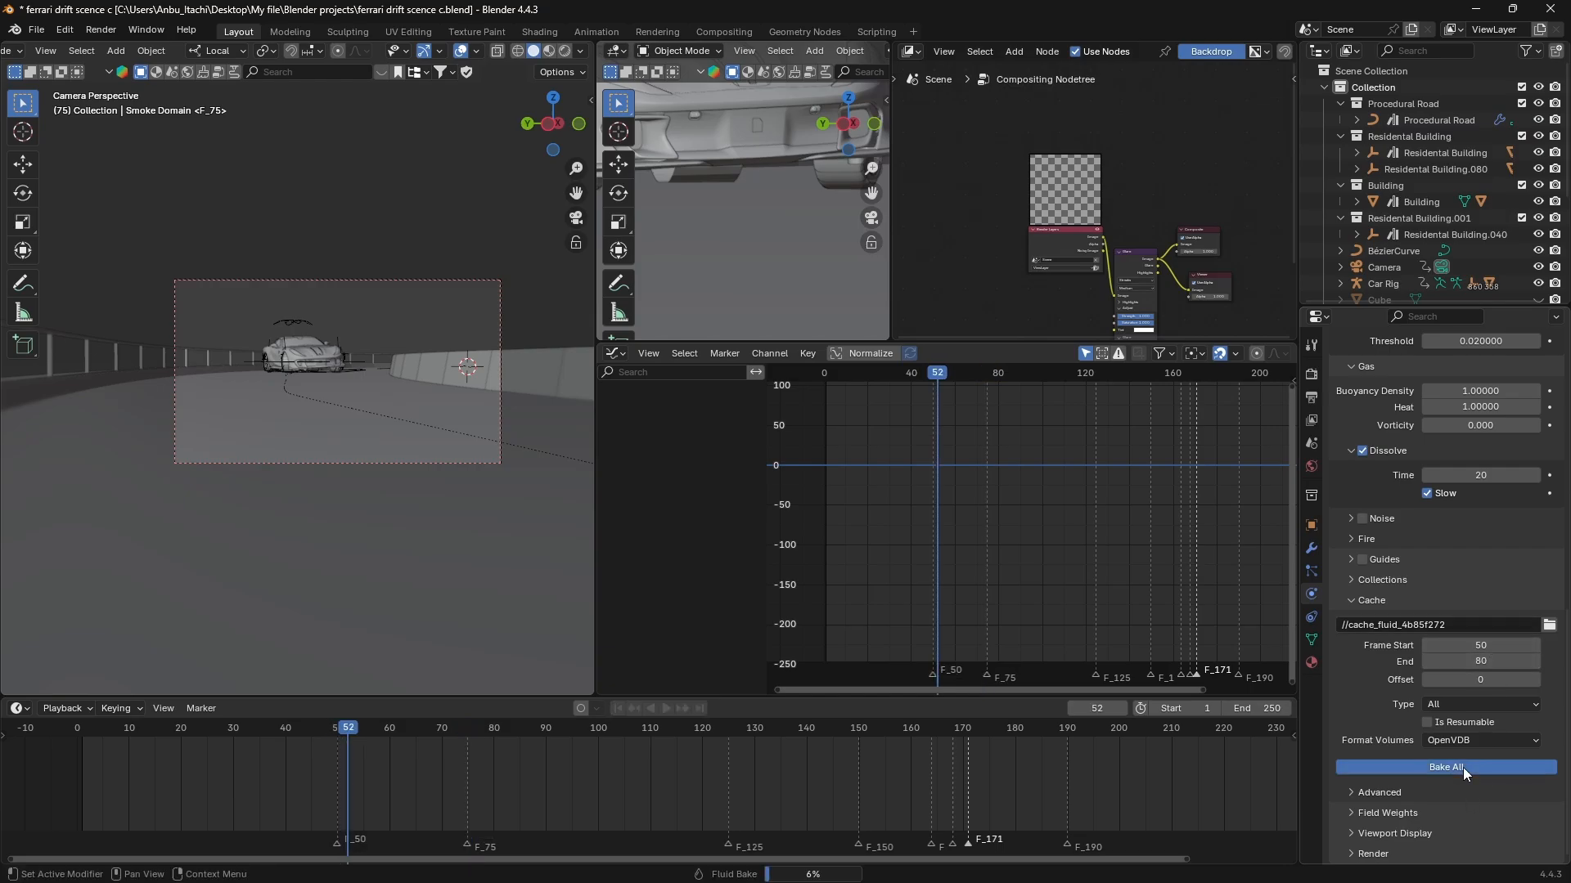
Examine the baked smoke trail behind the car from the camera and from above, tracing its path with temporary annotation strokes.
{"action": "scroll", "coordinate": [282, 343], "scroll_direction": "up", "scroll_amount": 3}
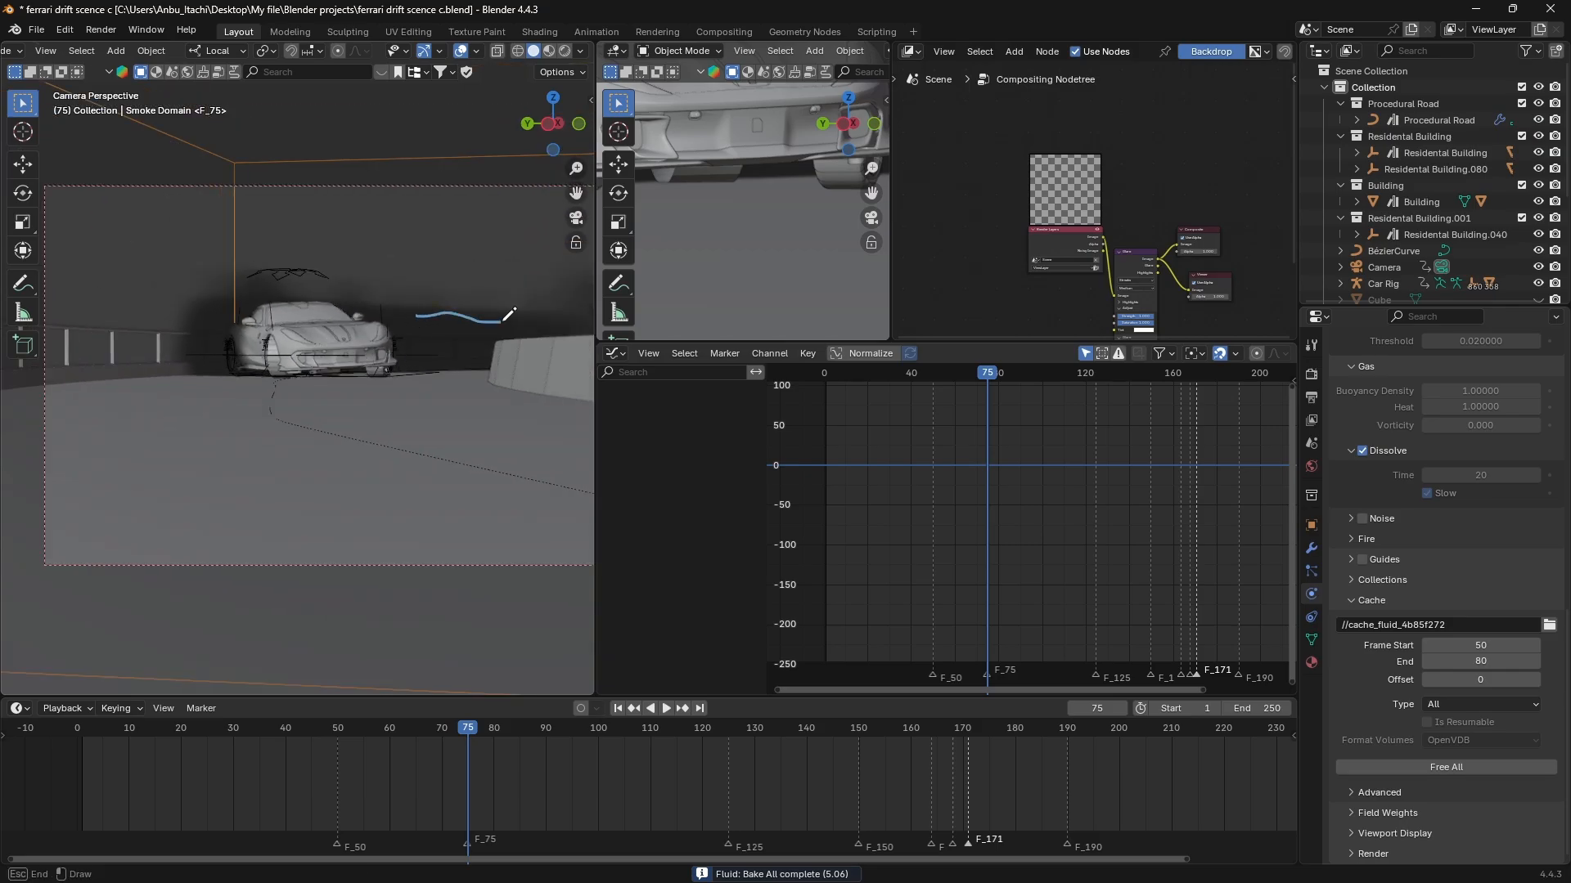
{"action": "middle_click_drag", "start_coordinate": [251, 318], "coordinate": [265, 481]}
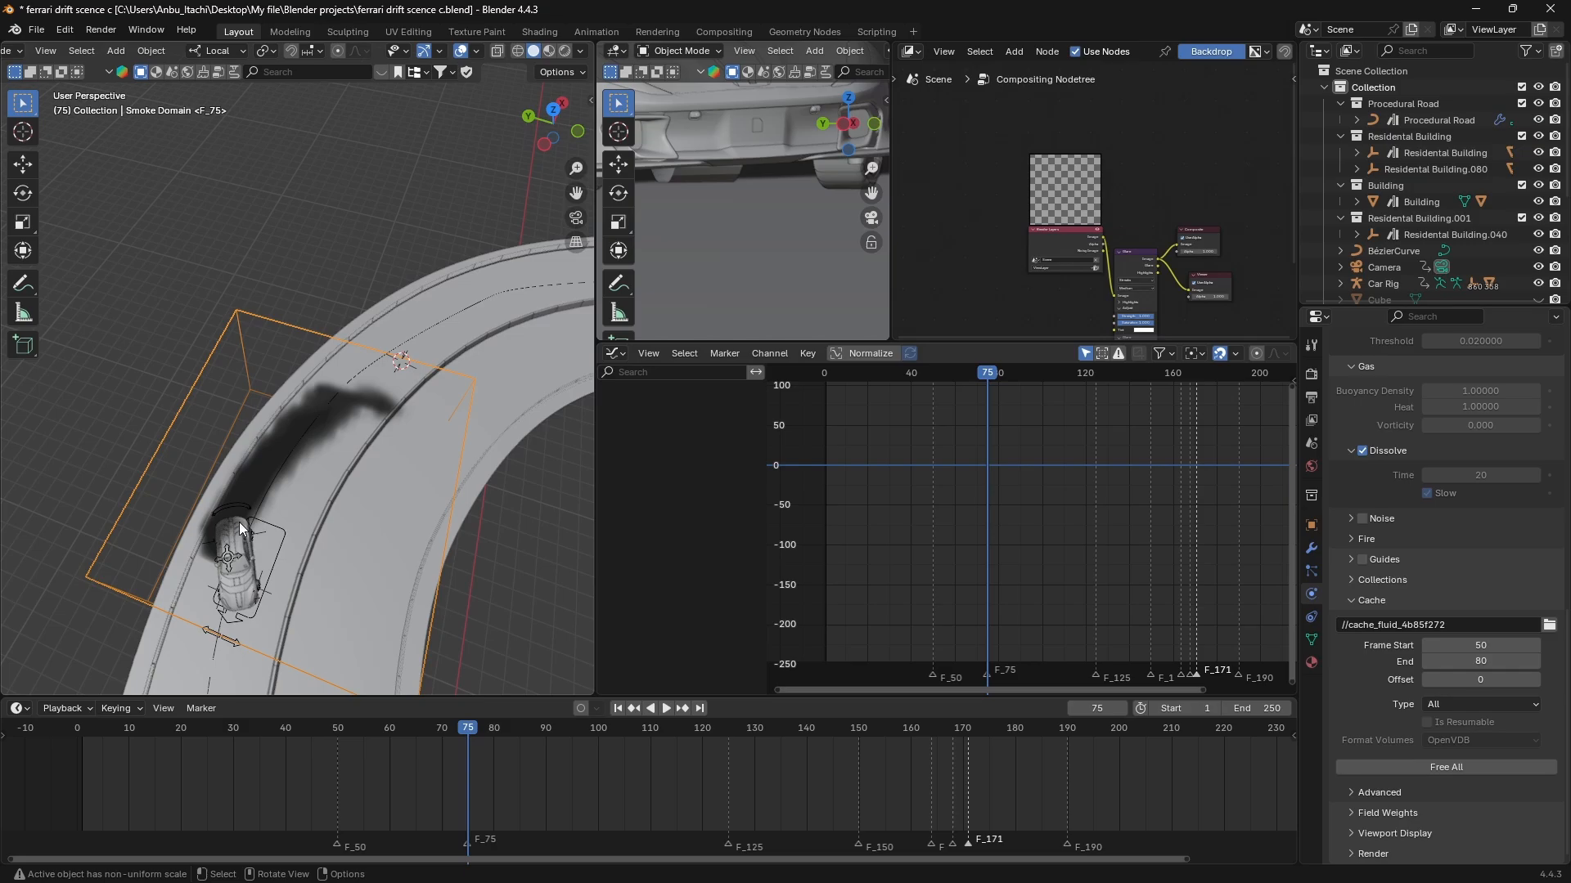
{"action": "key", "text": "d"}
{"action": "mouse_move", "coordinate": [217, 533]}
{"action": "left_mouse_down"}
{"action": "mouse_move", "coordinate": [244, 470]}
{"action": "mouse_move", "coordinate": [370, 399]}
{"action": "left_mouse_up"}
{"action": "mouse_move", "coordinate": [369, 399]}
{"action": "right_mouse_down"}
{"action": "mouse_move", "coordinate": [283, 444]}
{"action": "mouse_move", "coordinate": [237, 500]}
{"action": "right_mouse_up"}
{"action": "middle_click_drag", "start_coordinate": [237, 500], "coordinate": [324, 386]}
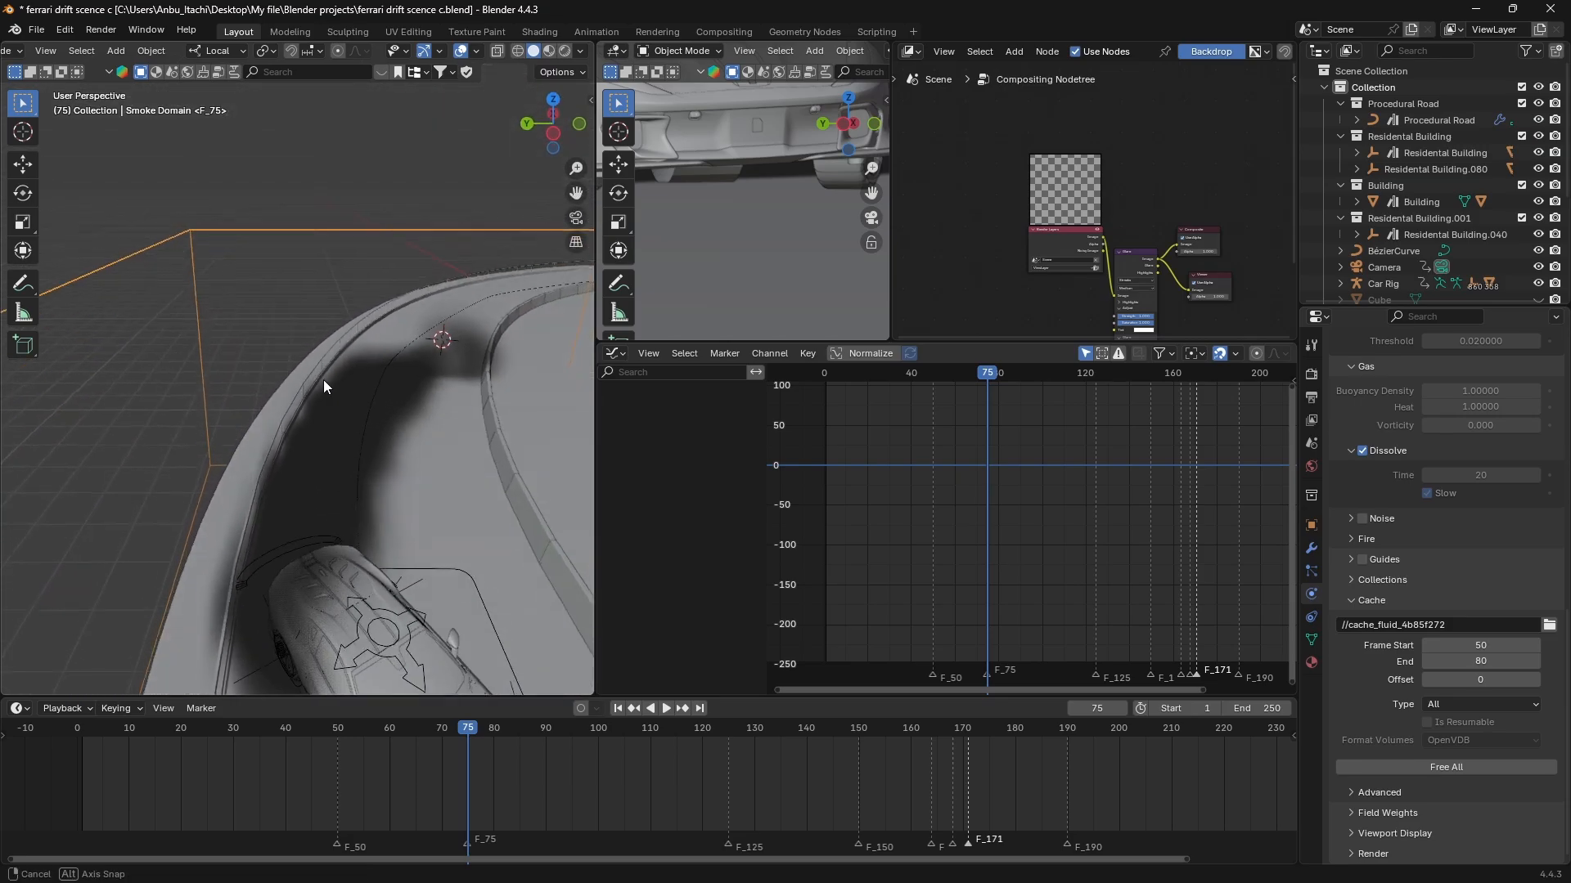
Inspect the smoke around the car's rear tyres and along the road curve from low and high angles.
{"action": "middle_click_drag", "start_coordinate": [350, 537], "coordinate": [276, 479]}
{"action": "left_click", "coordinate": [233, 400]}
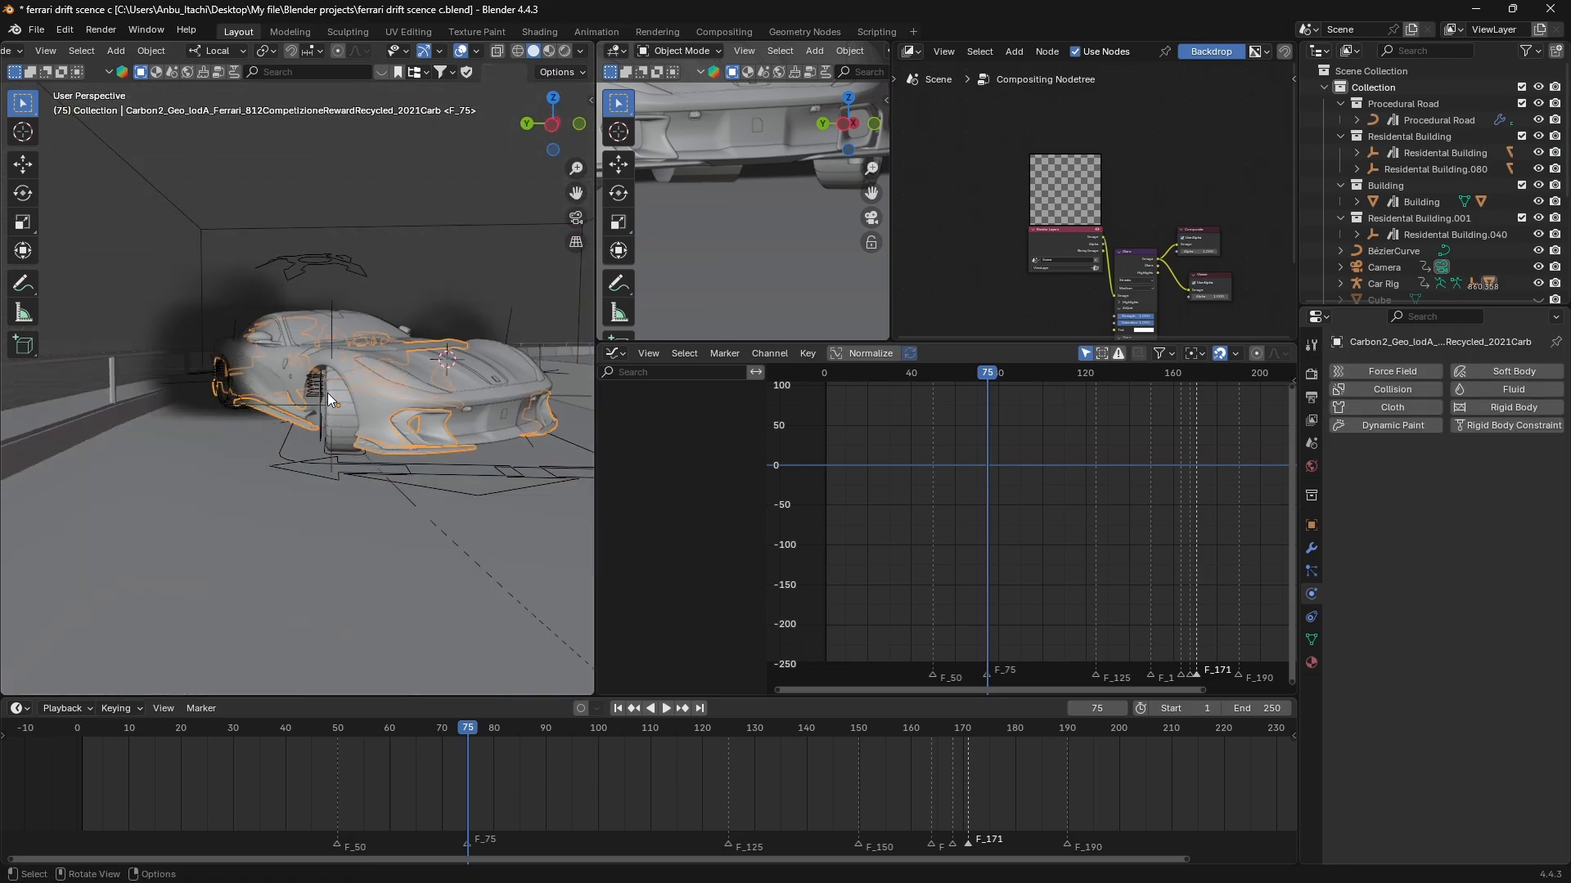
{"action": "middle_click_drag", "start_coordinate": [328, 393], "coordinate": [178, 561]}
{"action": "left_click", "coordinate": [107, 507]}
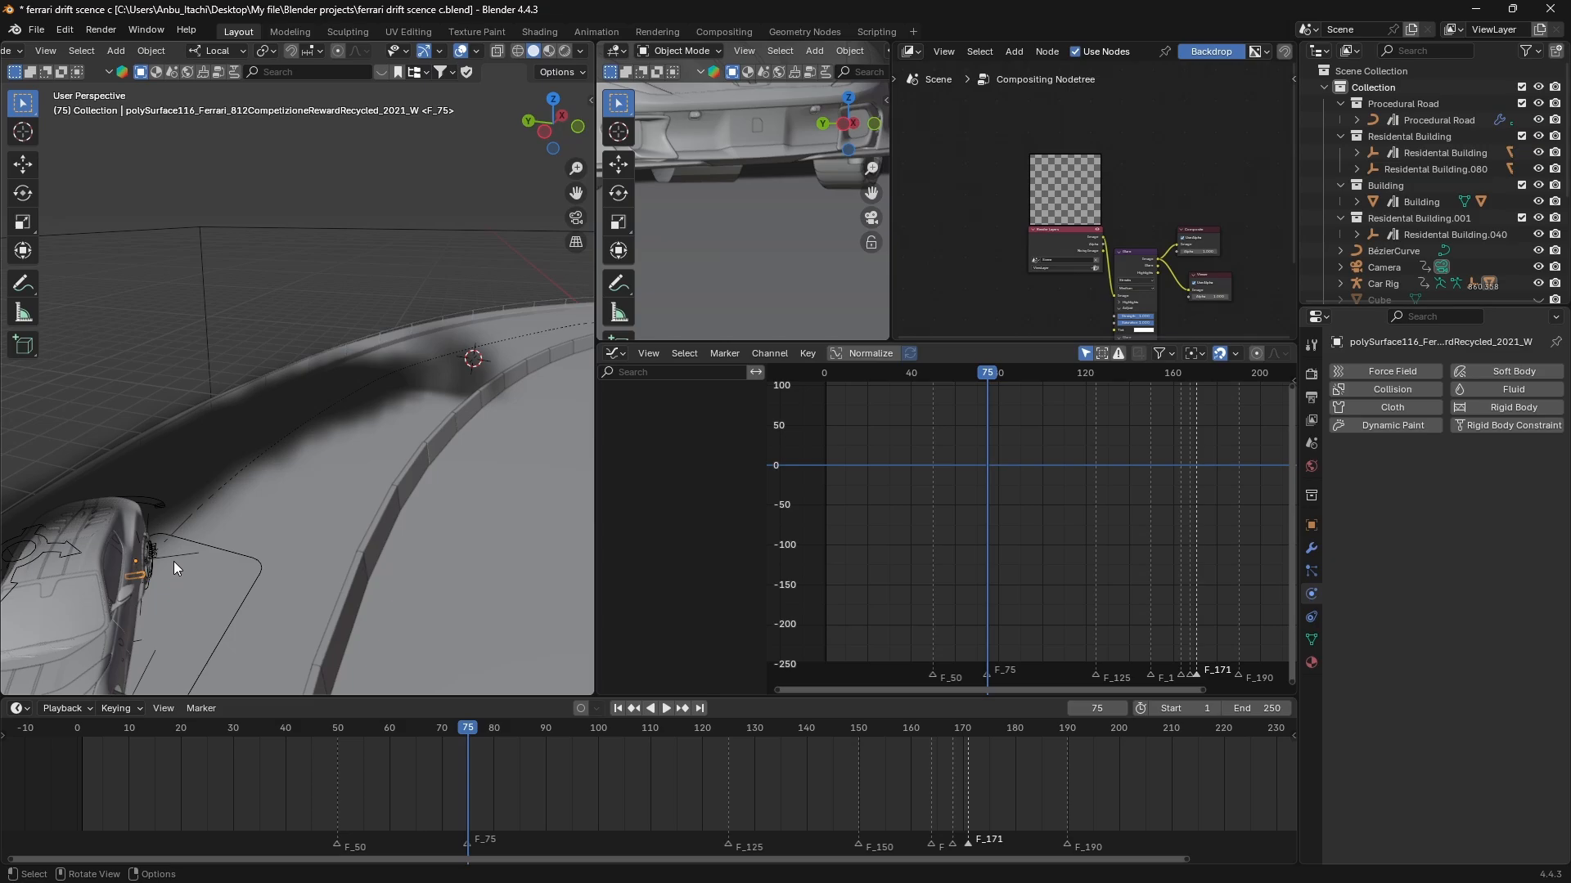
{"action": "scroll", "coordinate": [174, 560], "scroll_direction": "down", "scroll_amount": 5}
{"action": "middle_click_drag", "start_coordinate": [176, 558], "coordinate": [228, 521]}
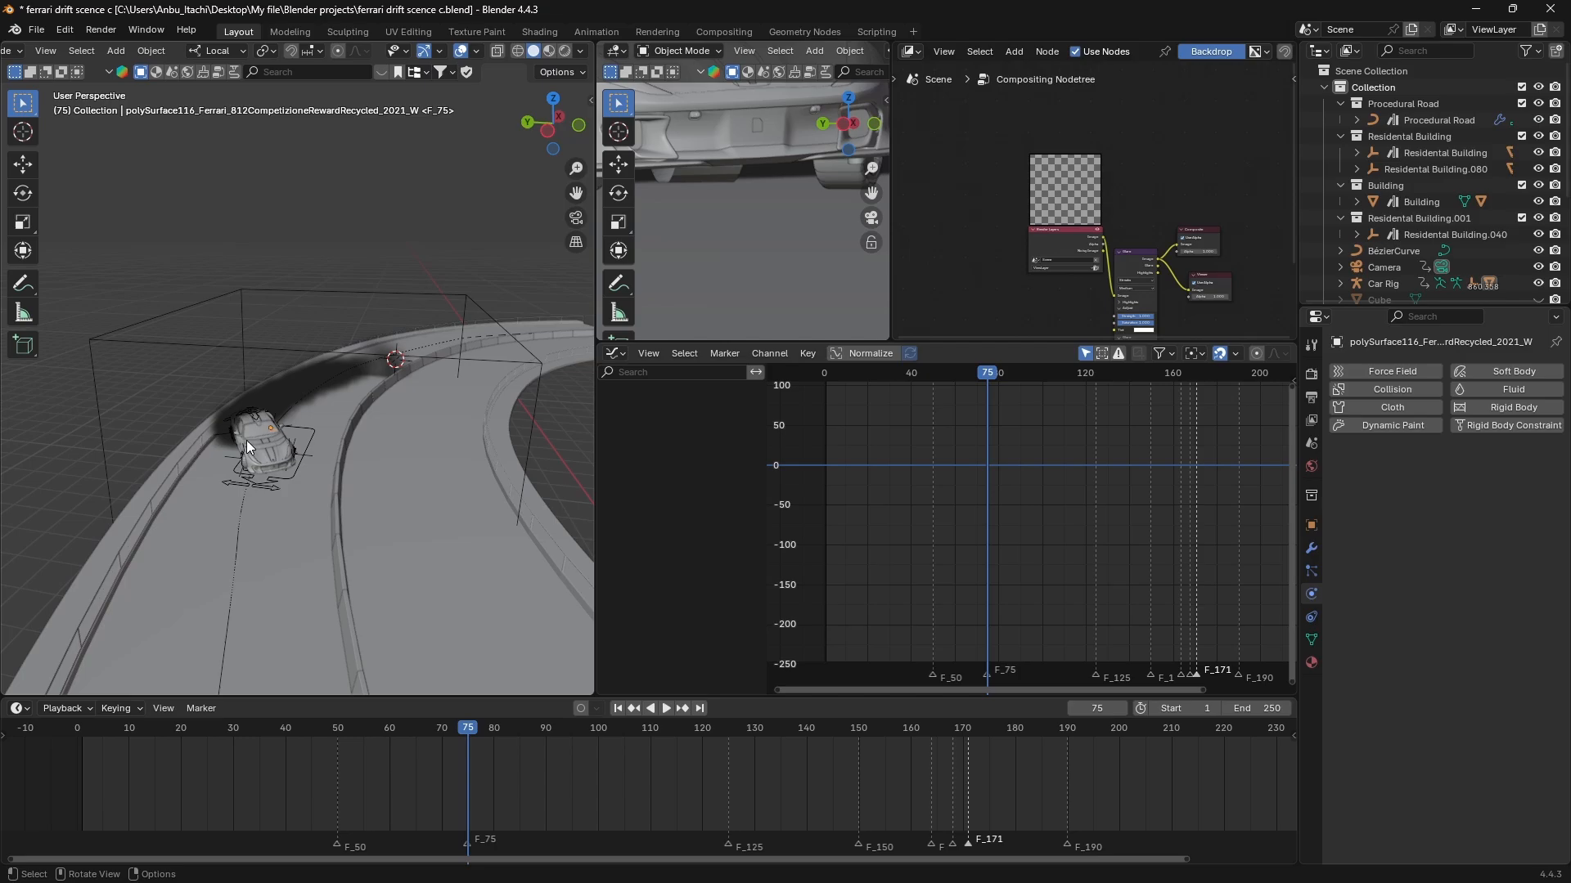
{"action": "mouse_move", "coordinate": [625, 874]}
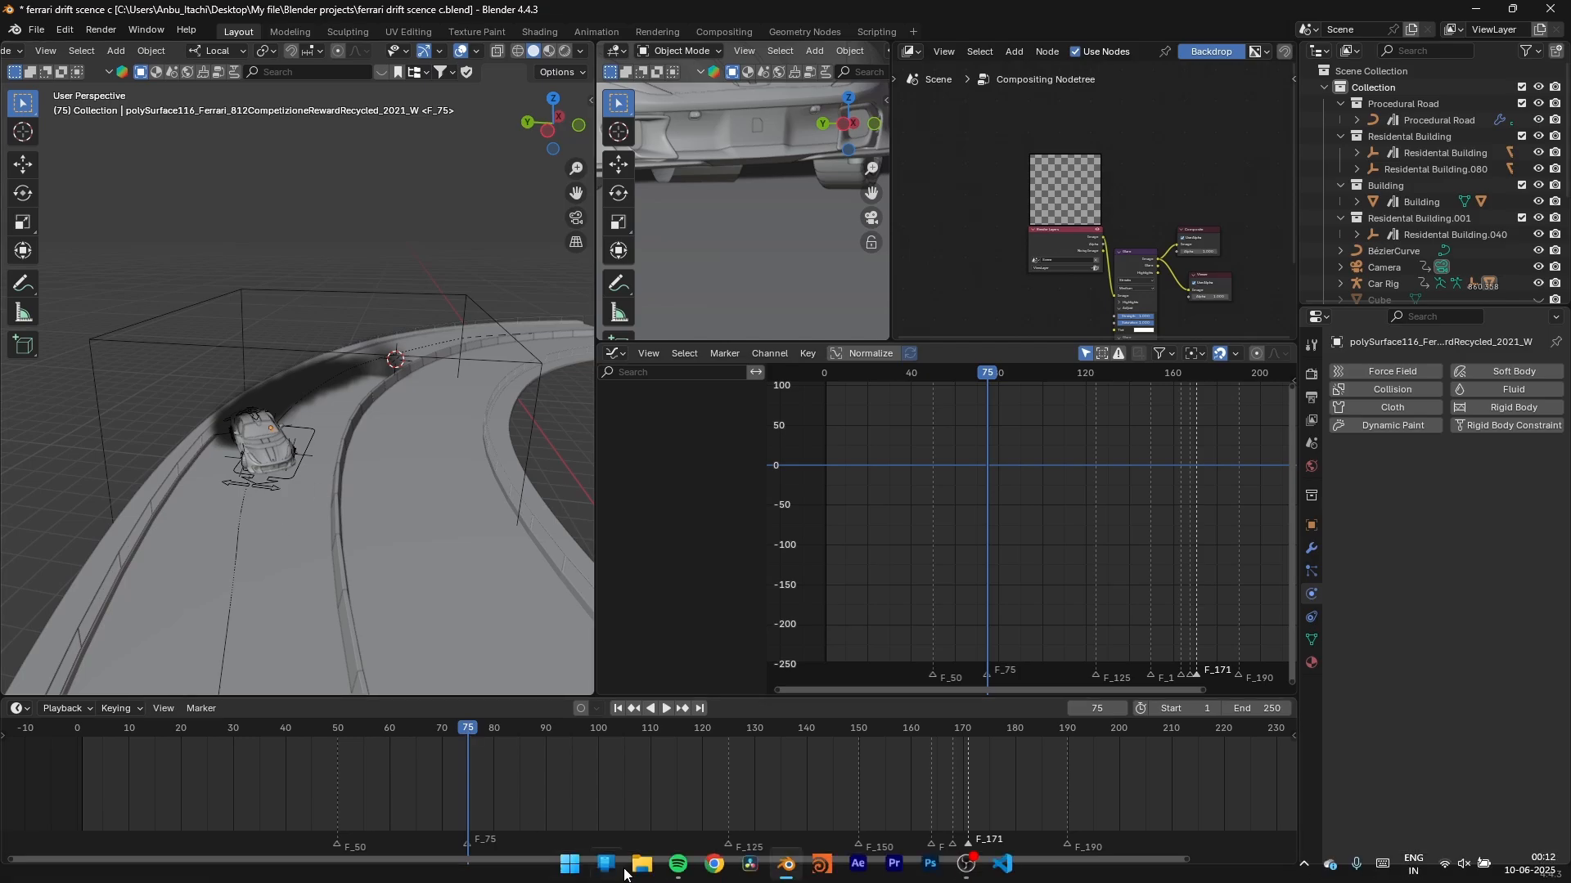